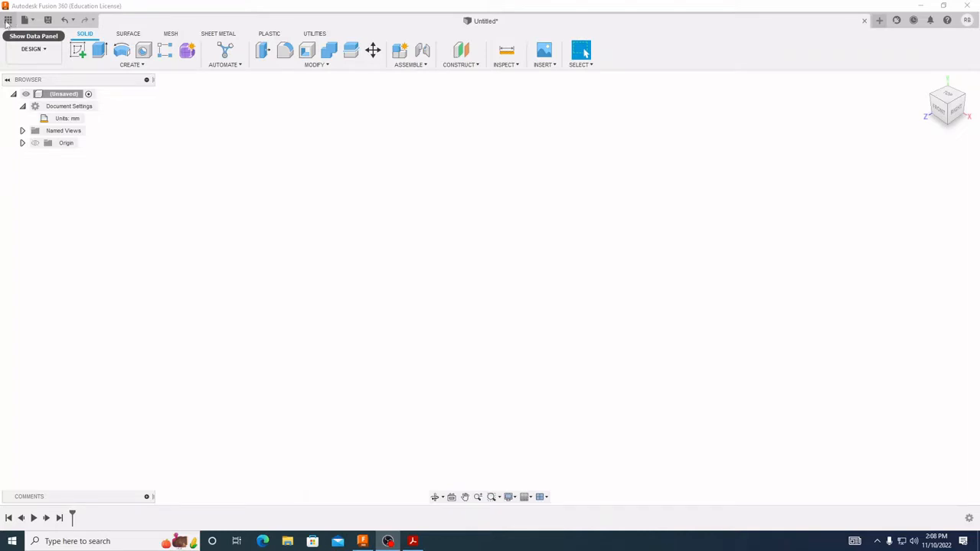
Show the project data, switch from the team to the single-user storage and return to its list of all projects
left_click(9, 22)
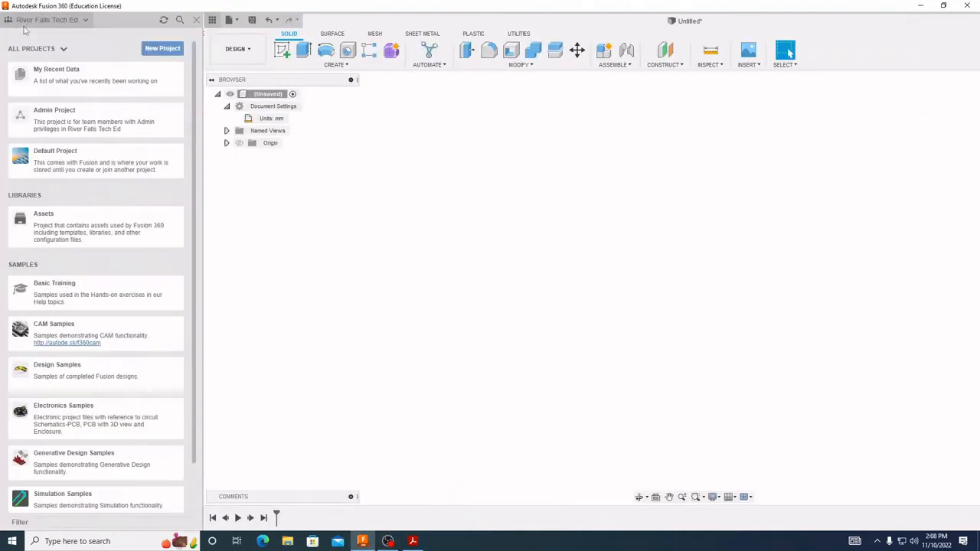
scroll(134, 176, "down", 2)
scroll(134, 176, "up", 2)
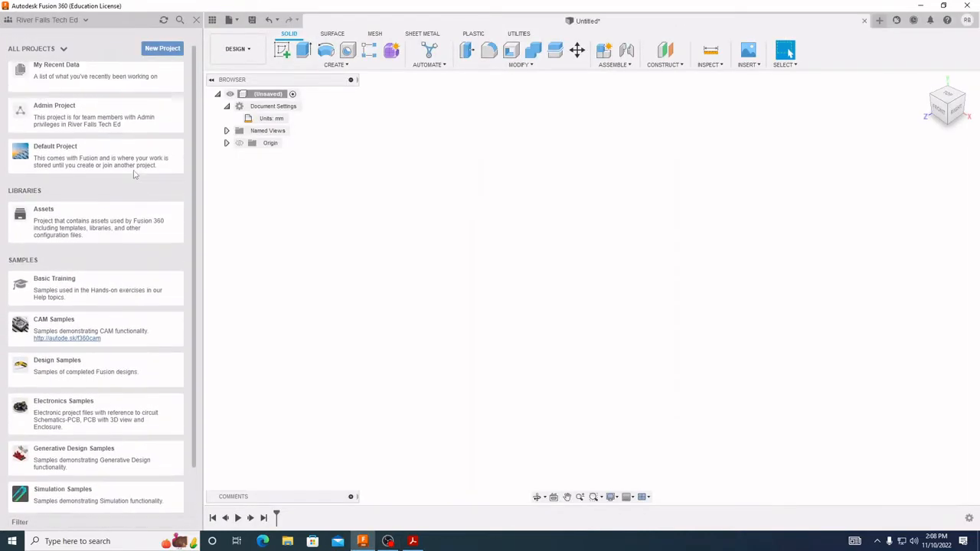
left_click(84, 20)
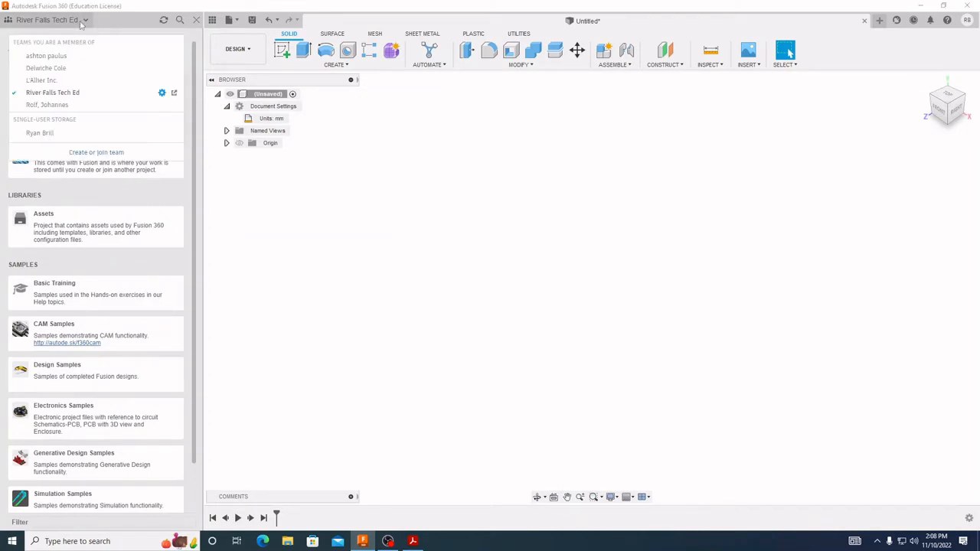
left_click(72, 134)
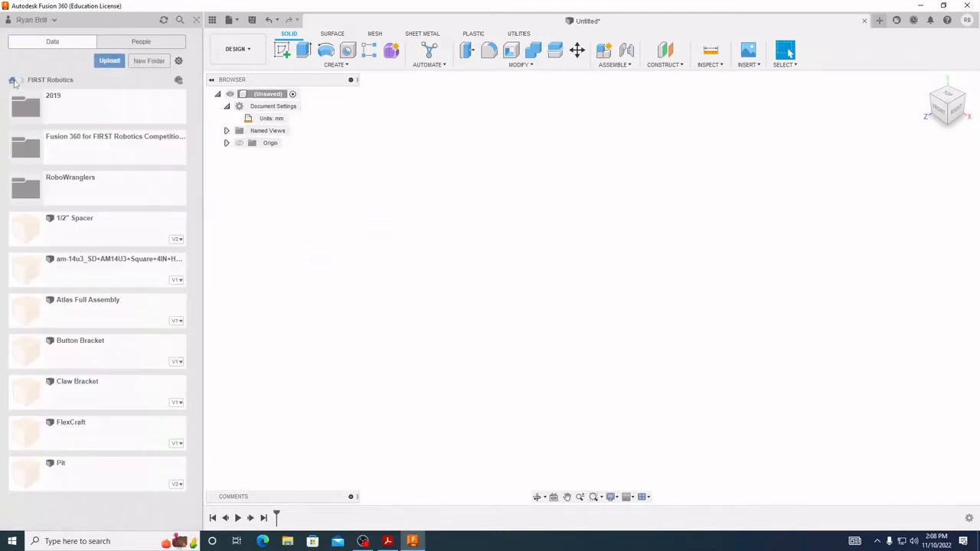
left_click(15, 80)
scroll(105, 199, "up", 5)
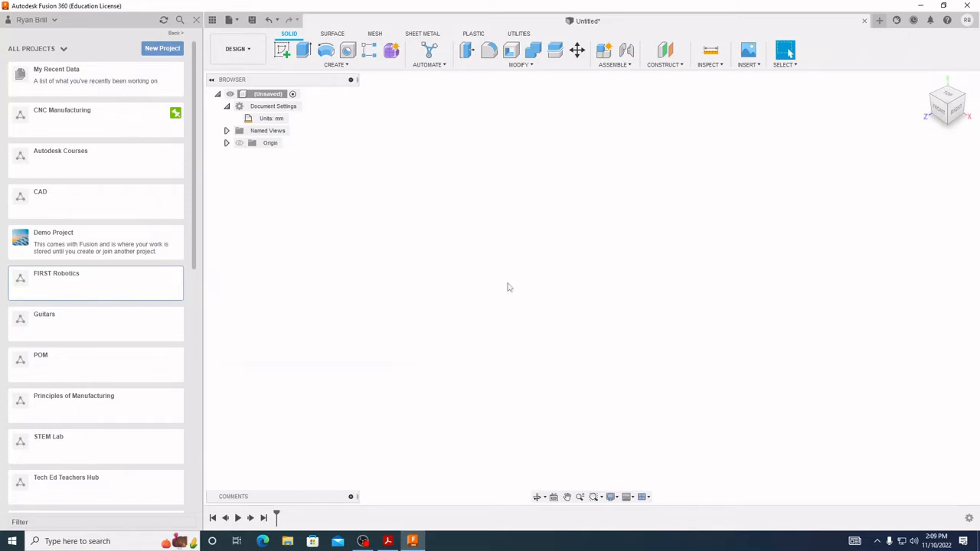
Create a new project named CNC MFG and open it
left_click(171, 50)
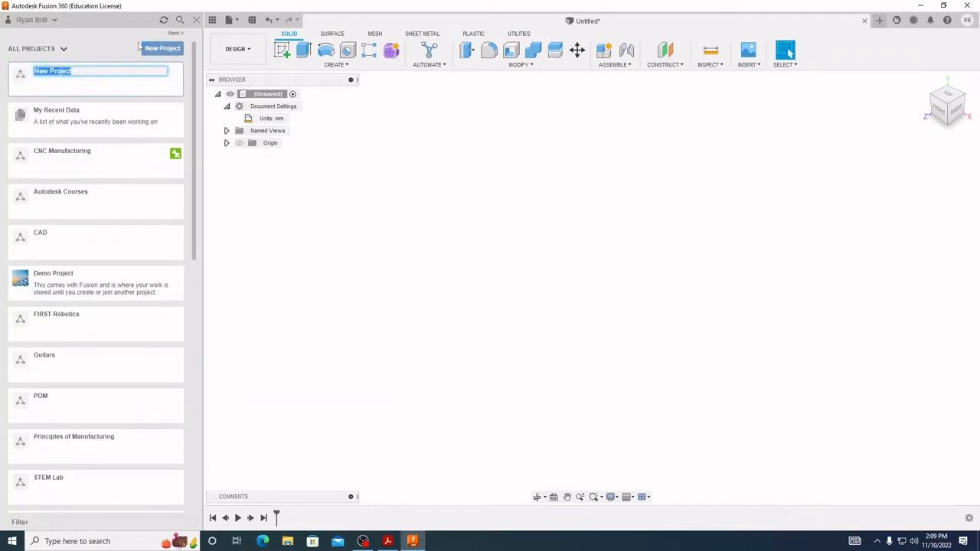
type("CNC MFG")
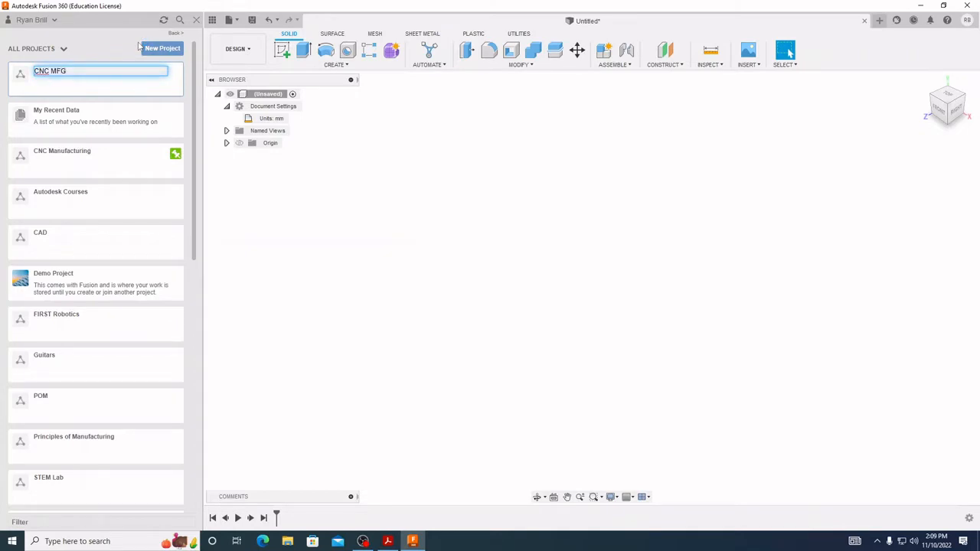
key("Return")
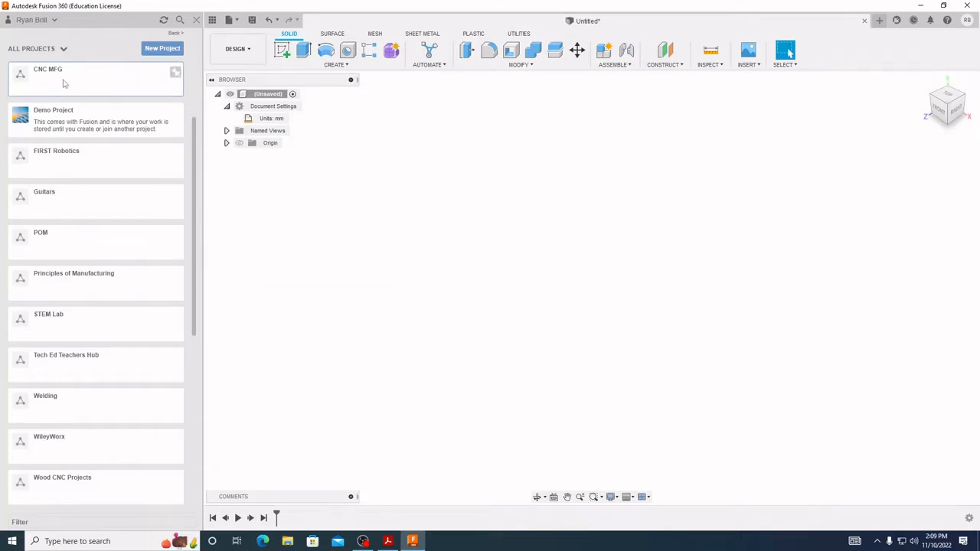
left_click(68, 83)
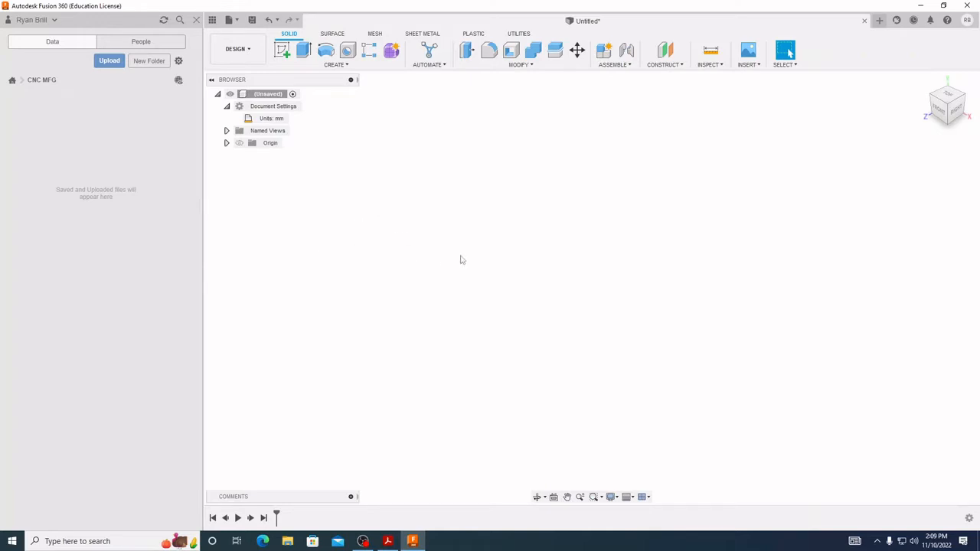
Save the untitled design as 01 Cylinder in the CNC MFG project and hide the project data
left_click(253, 21)
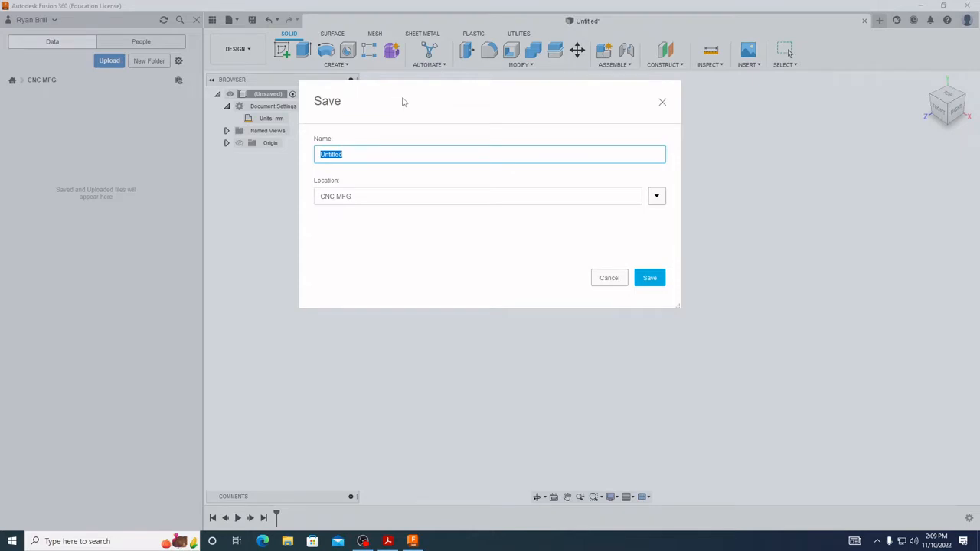
type("01 Cylinder")
left_click(651, 279)
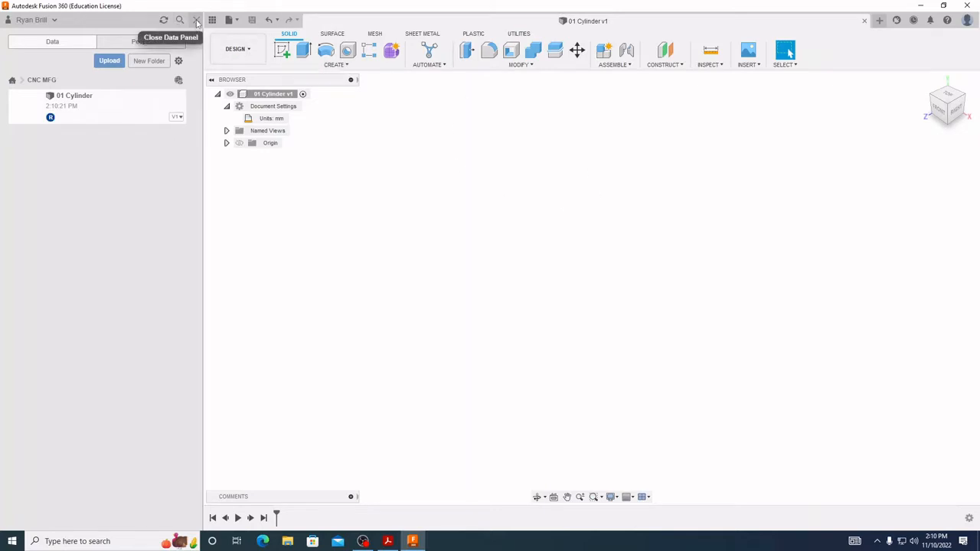
left_click(197, 22)
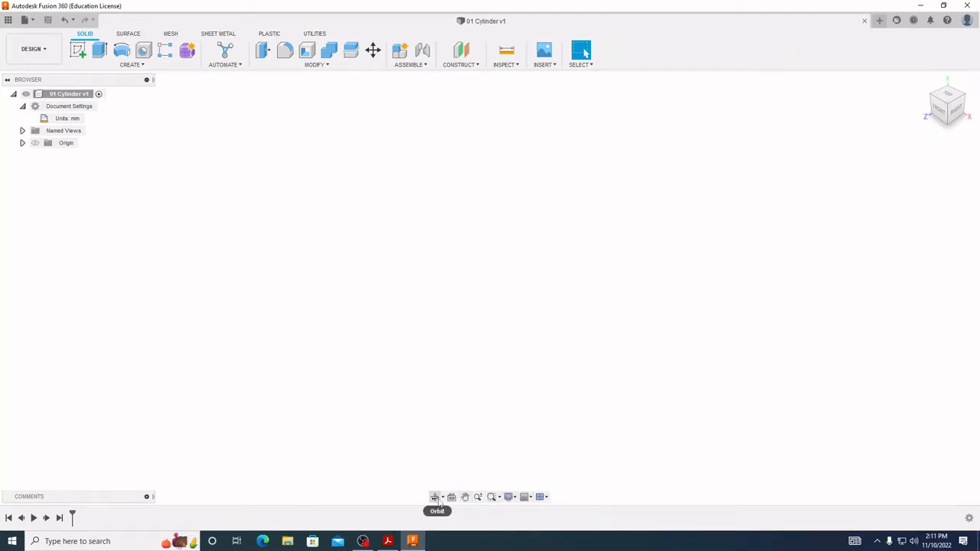
left_click(510, 498)
left_click(438, 454)
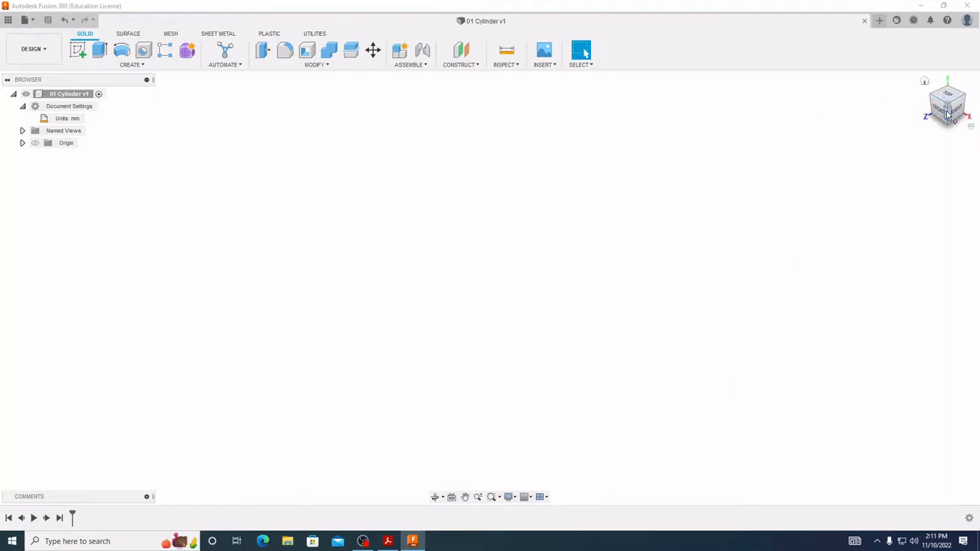
mouse_move(950, 100)
left_mouse_down()
mouse_move(926, 105)
mouse_move(952, 111)
left_mouse_up()
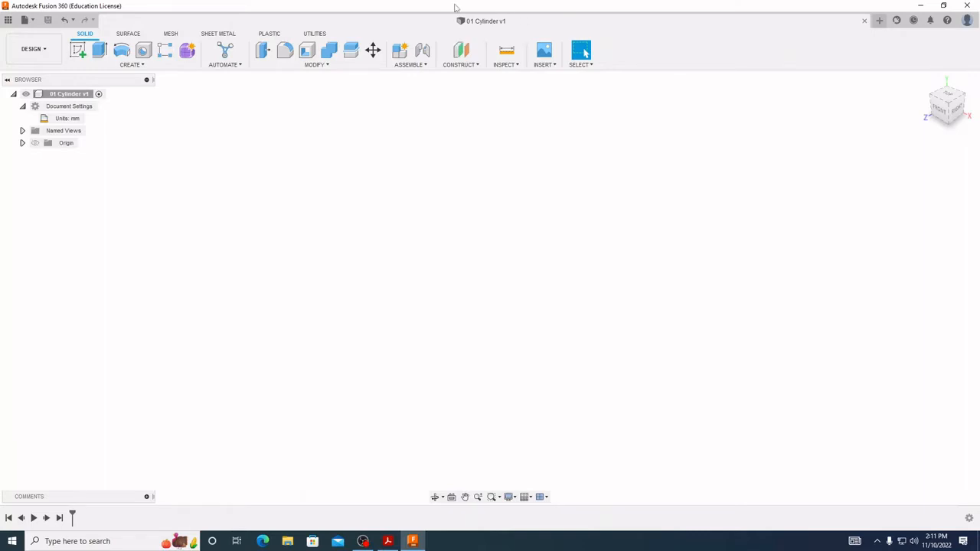
middle_click_drag(763, 223, 796, 253)
middle_click_drag(682, 173, 768, 211, "shift")
middle_click_drag(791, 191, 794, 217)
Set the default modeling orientation to Z up in the general preferences and apply the change
left_click(948, 20)
left_click(967, 20)
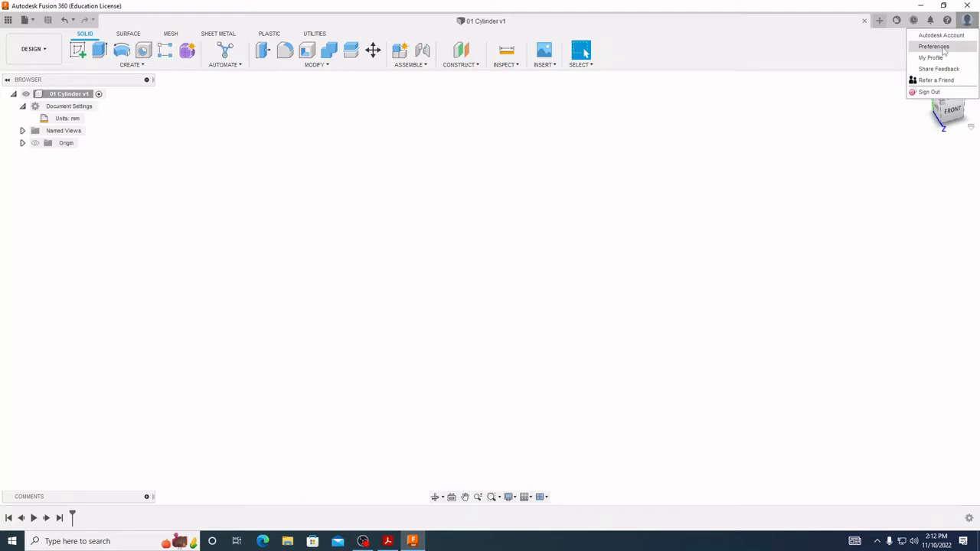
left_click(945, 50)
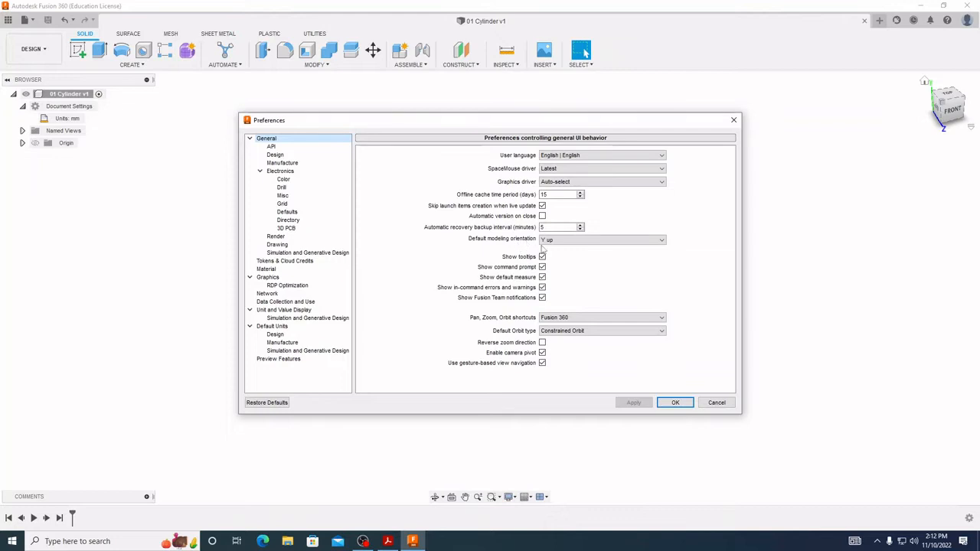
left_click(601, 243)
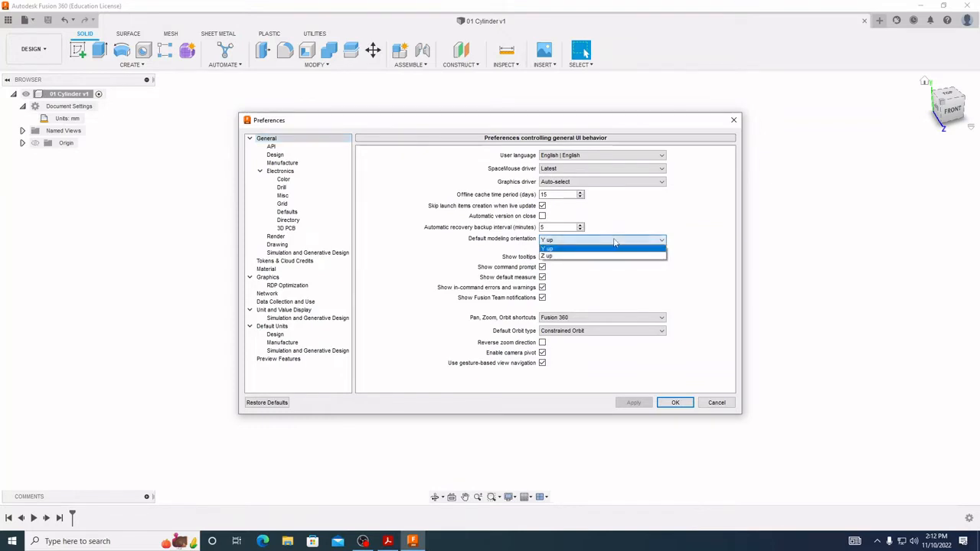
left_click(578, 255)
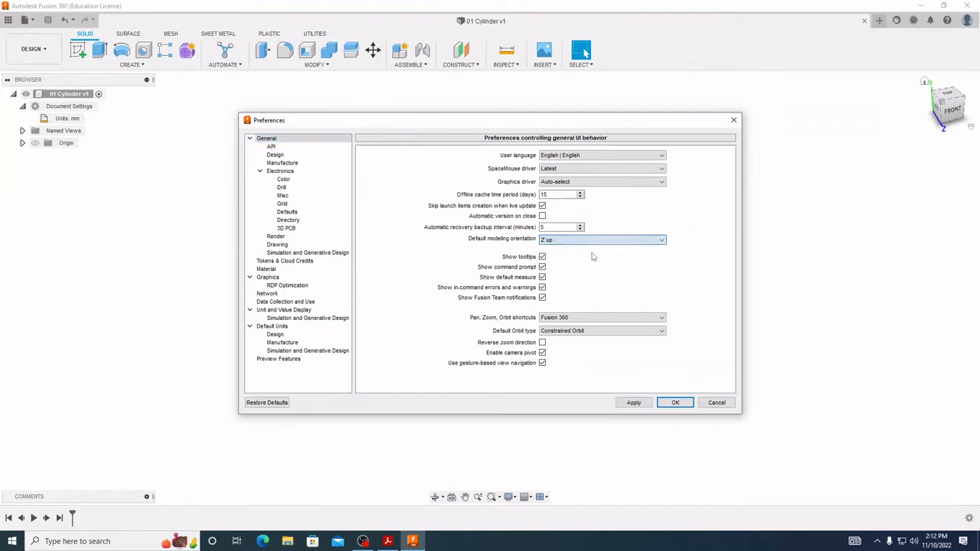
left_click(633, 404)
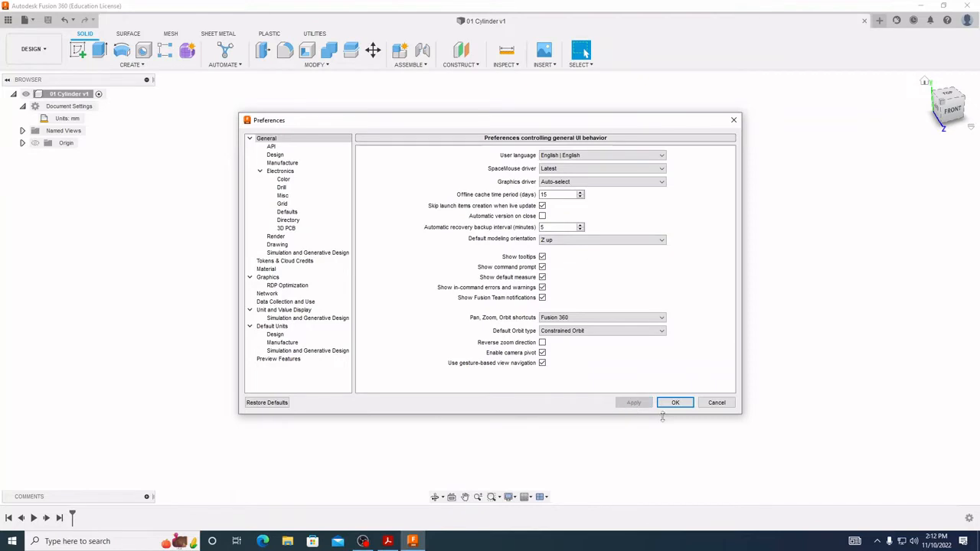
left_click(676, 404)
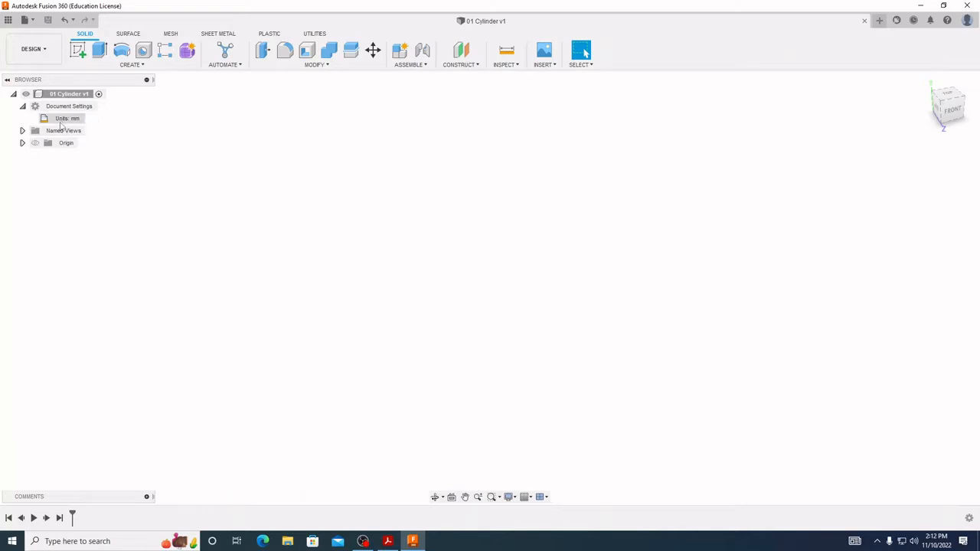
Change the active units of the 01 Cylinder design to Inch
mouse_move(66, 125)
left_click(91, 120)
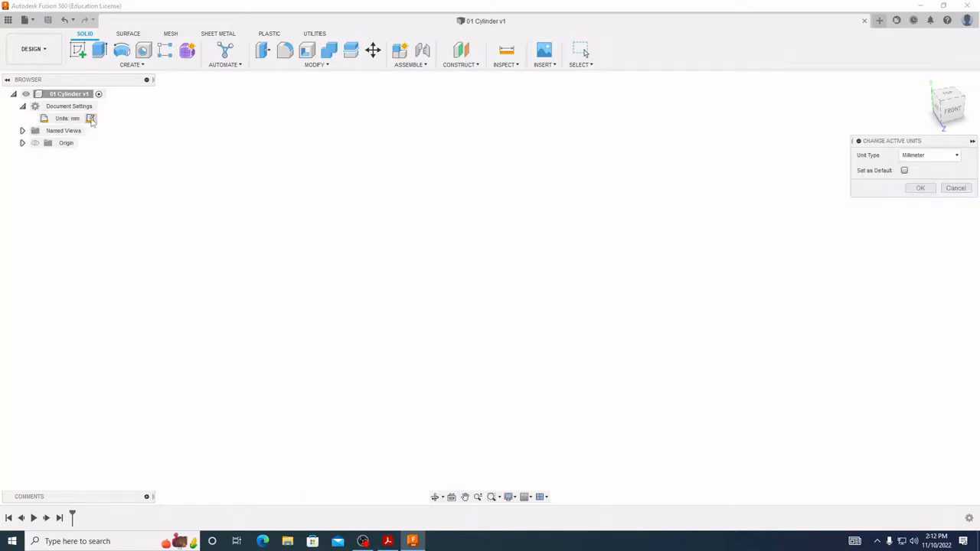
left_click(952, 189)
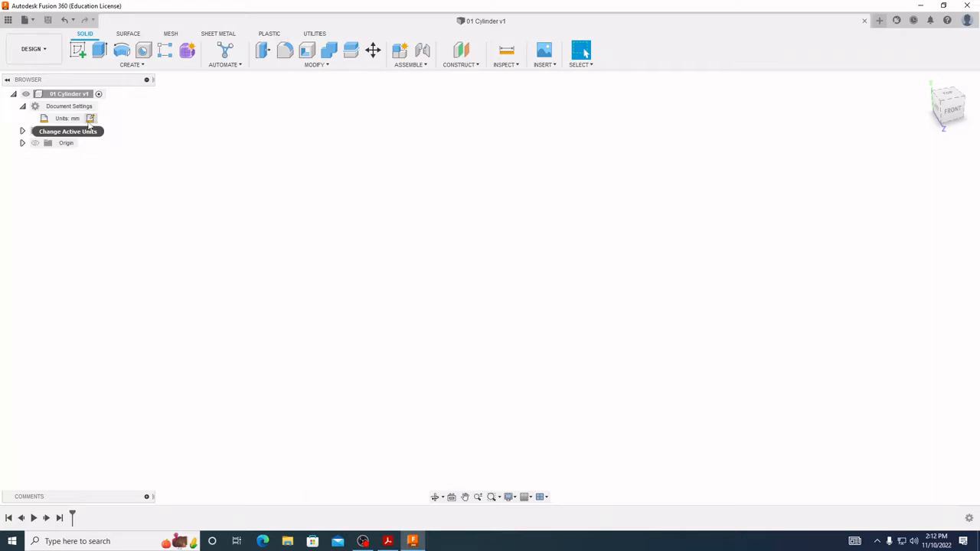
left_click(91, 120)
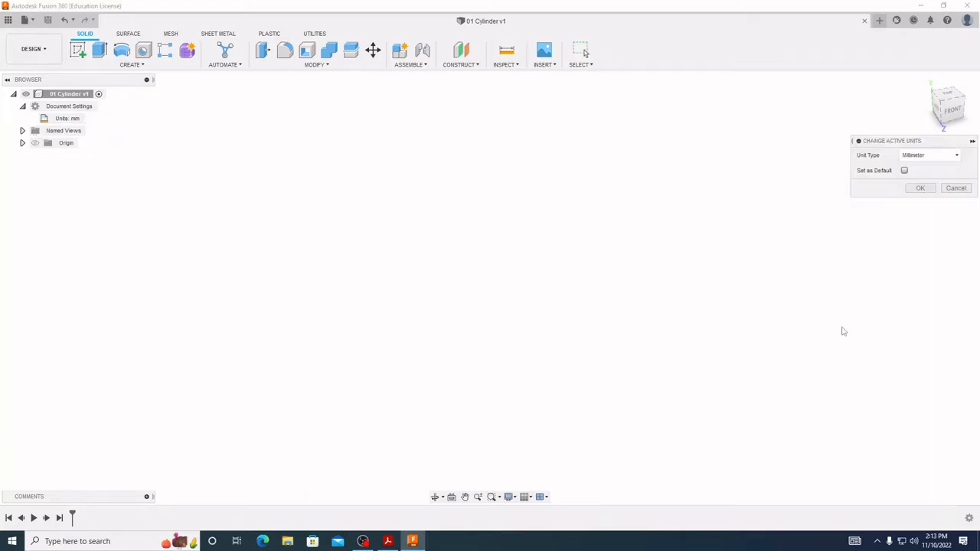
left_click(932, 158)
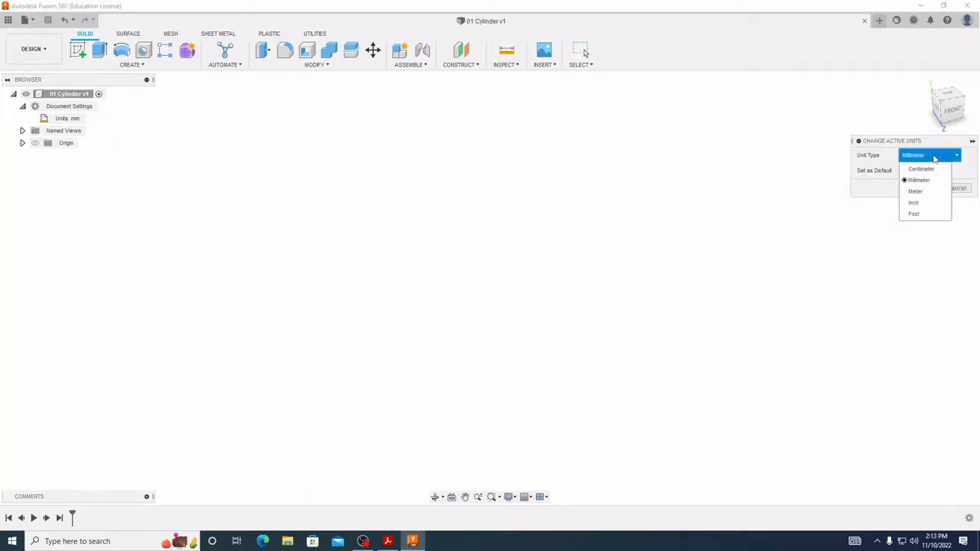
left_click(925, 203)
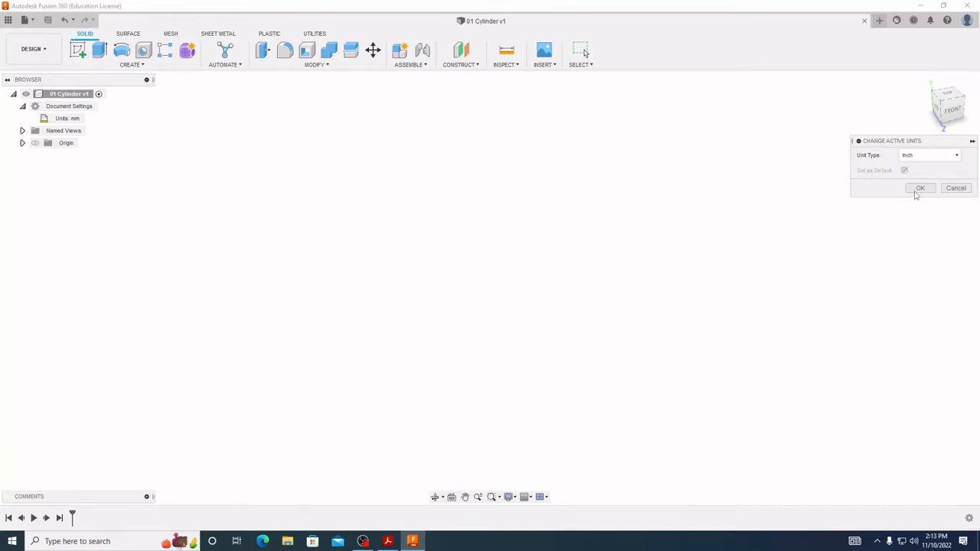
left_click(919, 189)
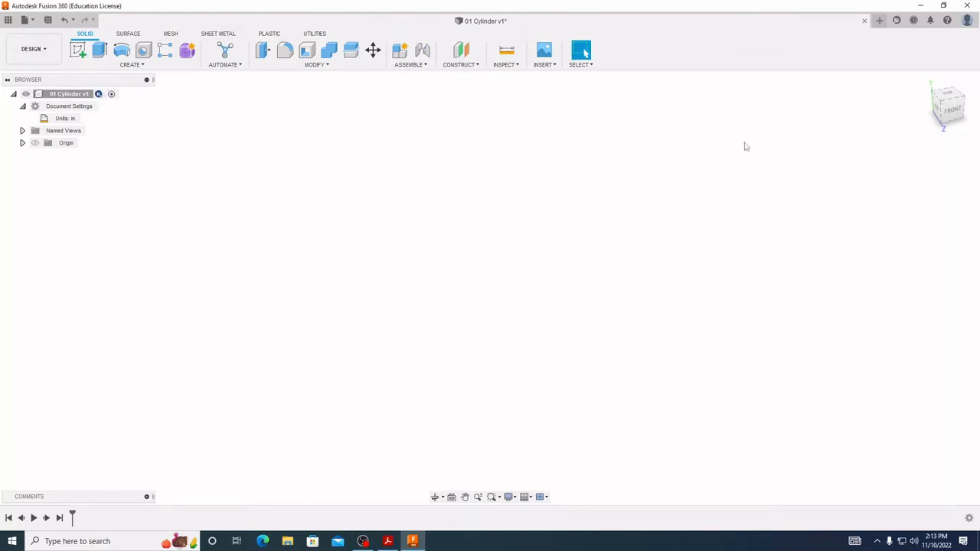
Close the 01 Cylinder design without saving its changes and check the axis orientation in the new untitled design
left_click(952, 105)
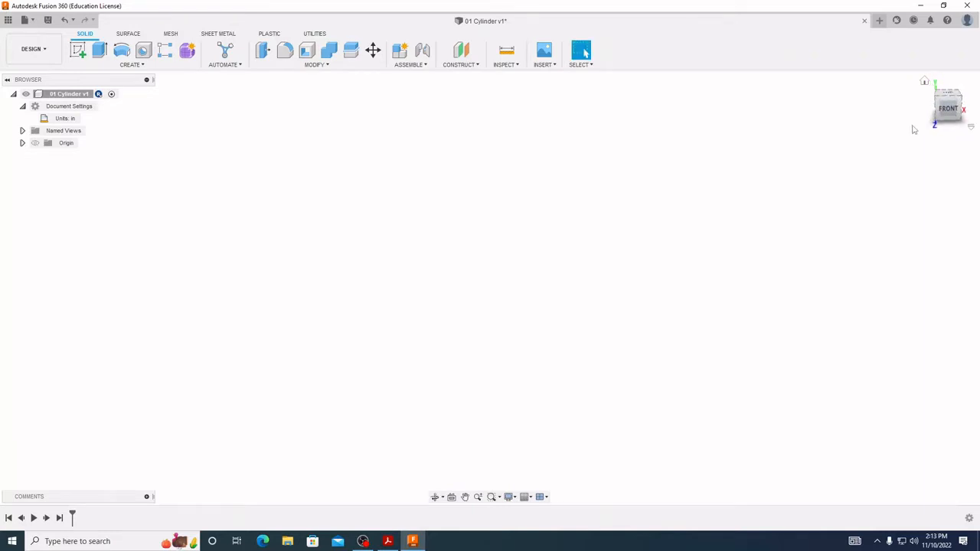
middle_click_drag(912, 128, 941, 107, "shift")
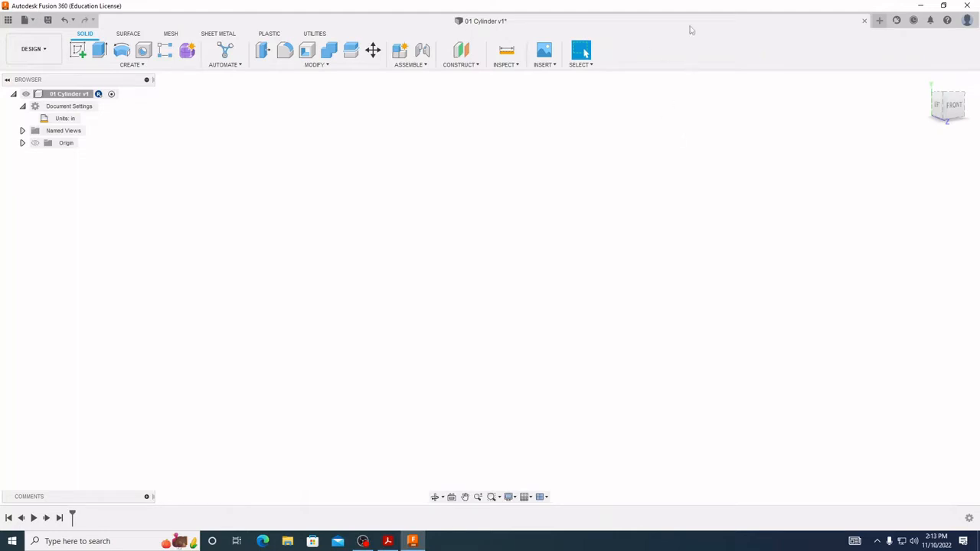
left_click(864, 21)
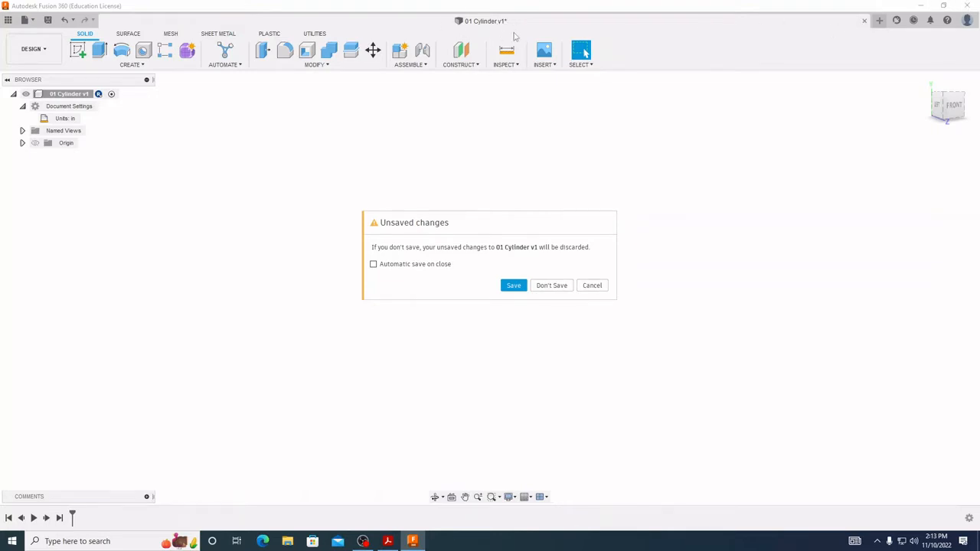
left_click(557, 287)
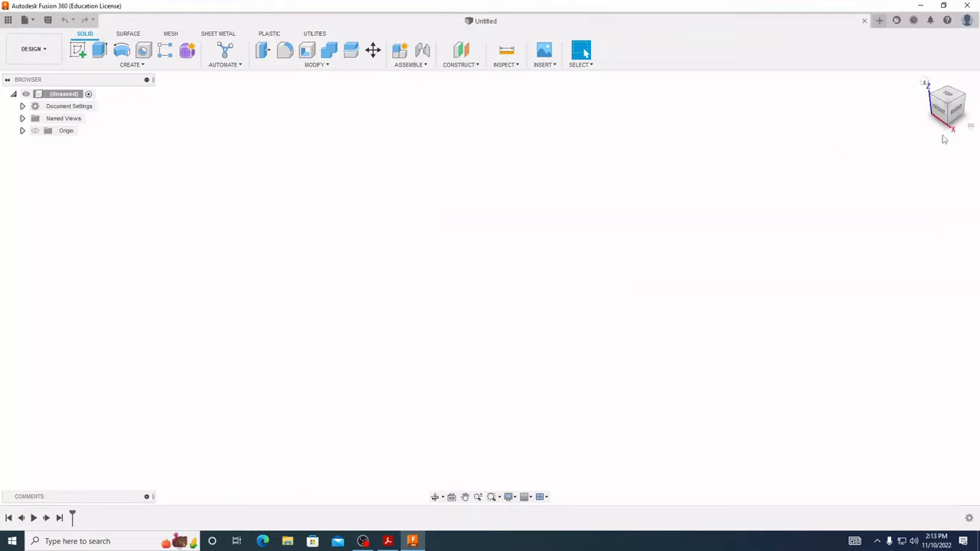
left_click_drag(948, 111, 933, 111)
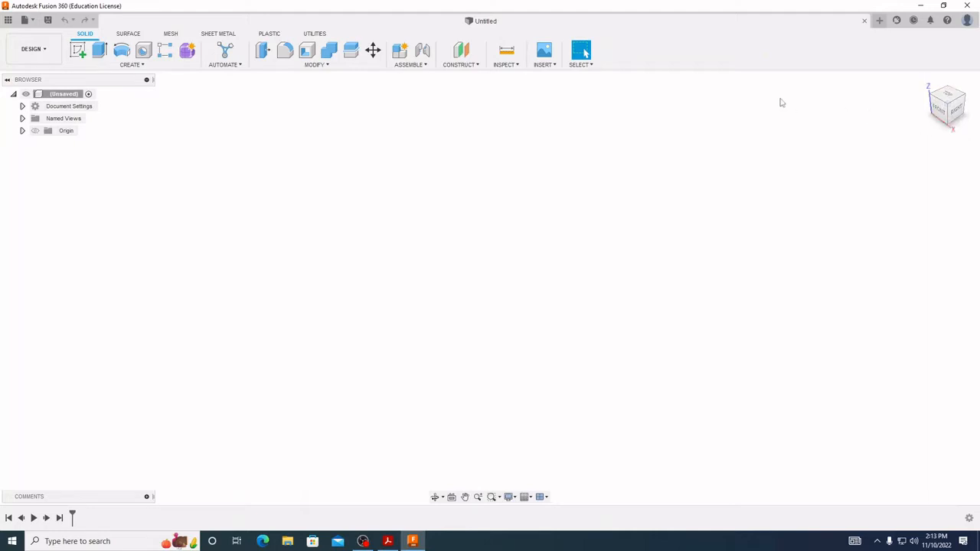
Save the untitled design as 01 Cylinder in the CNC MFG project with the project data shown
left_click(48, 19)
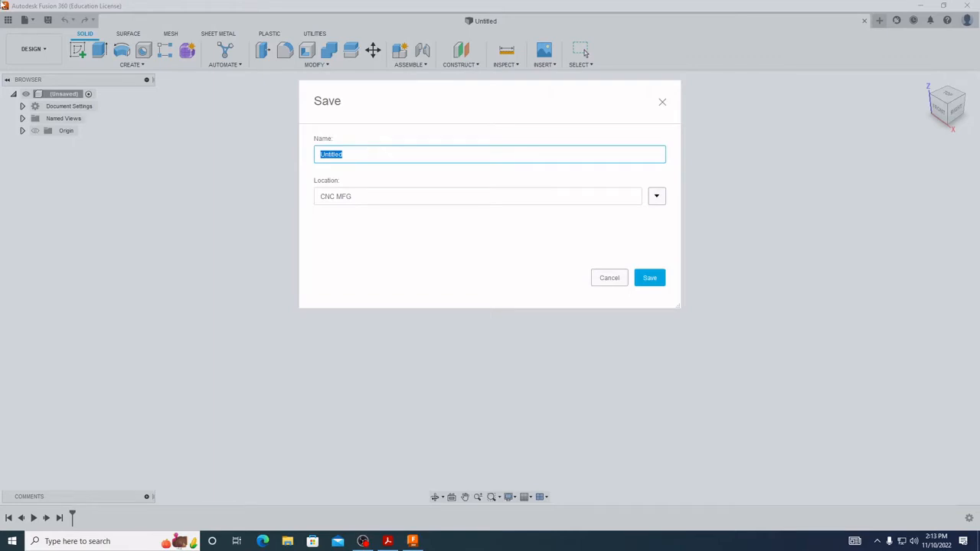
left_click(609, 278)
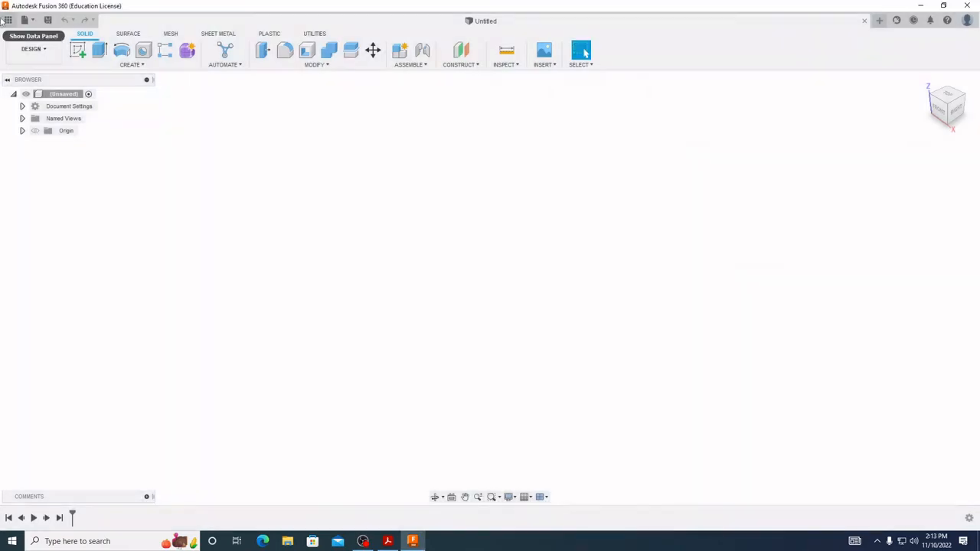
left_click(7, 19)
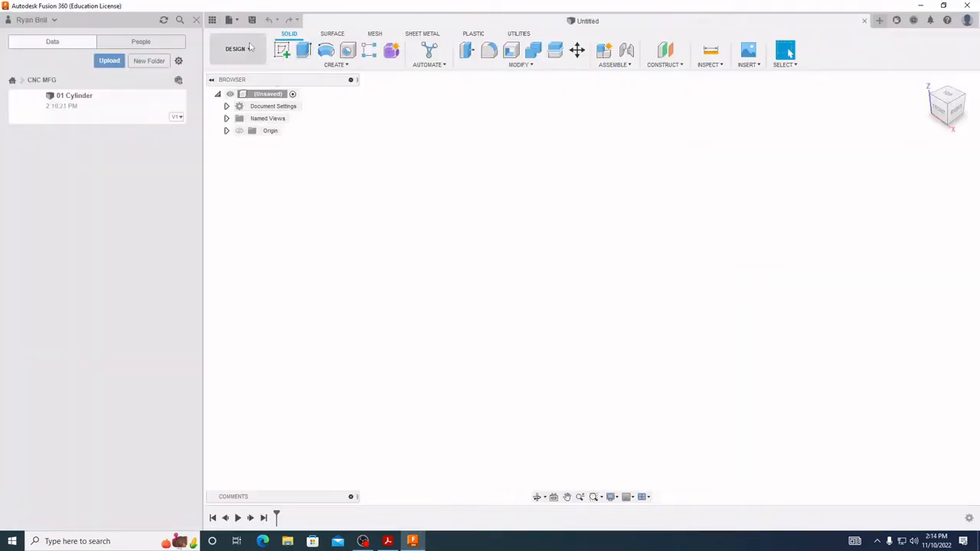
left_click(253, 20)
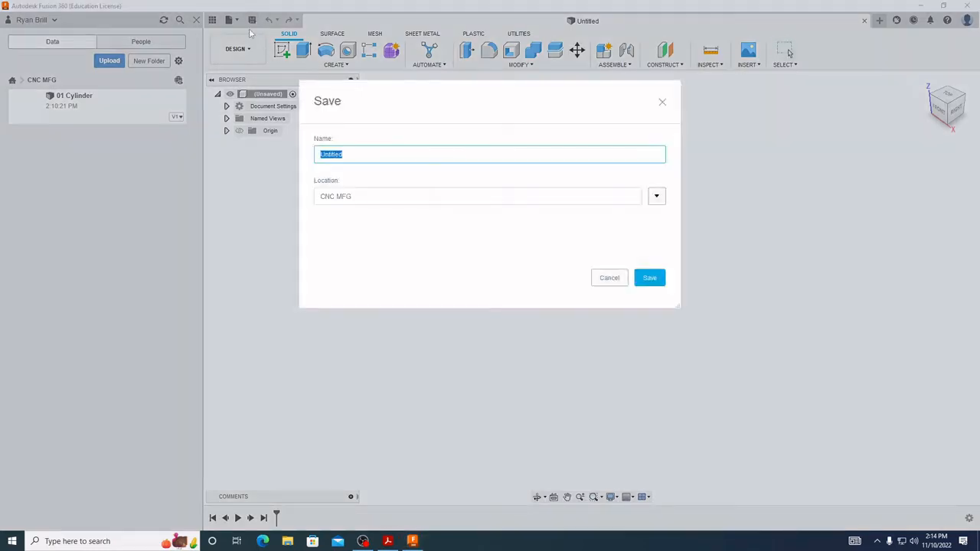
type("01 Cylinder")
left_click(648, 279)
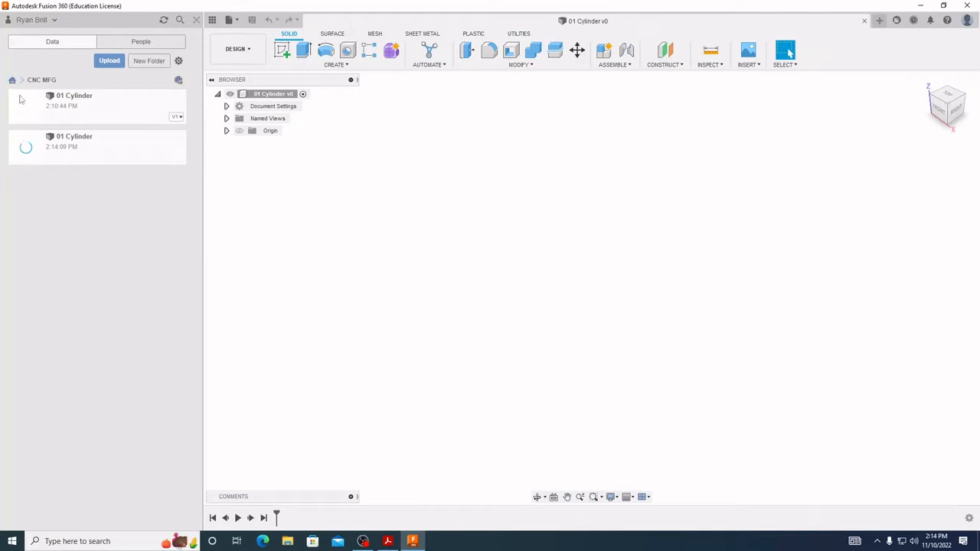
Delete the older 01 Cylinder design from the CNC MFG project and hide the project data
right_click(95, 105)
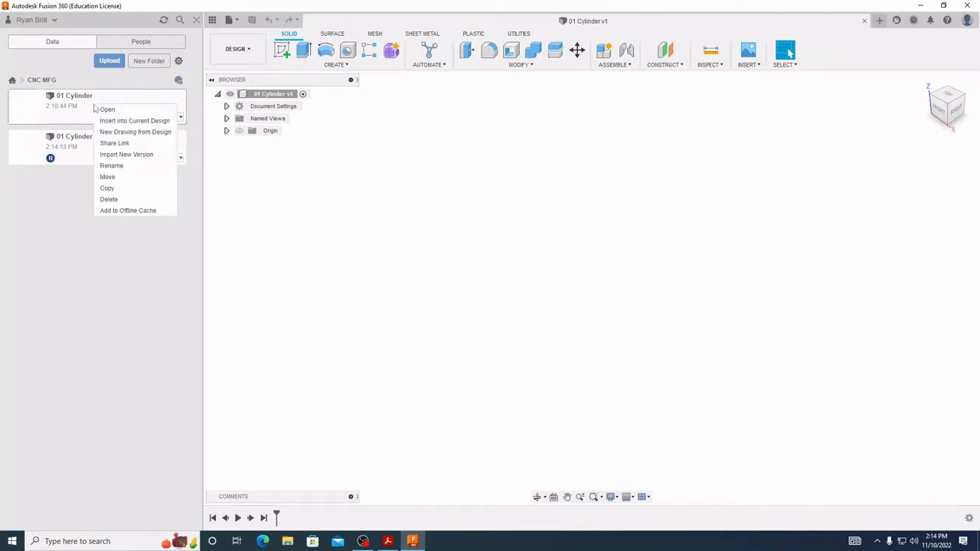
left_click(127, 200)
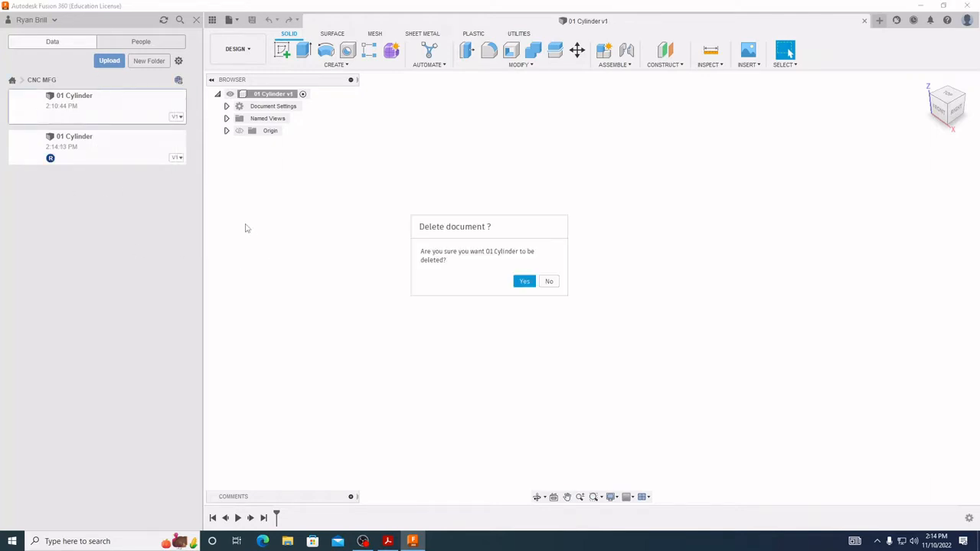
left_click(524, 282)
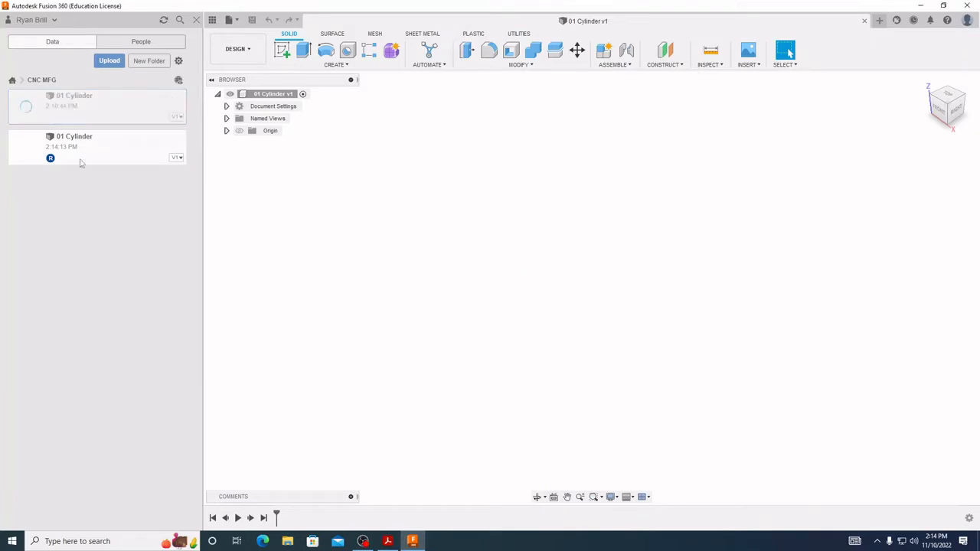
left_click(197, 19)
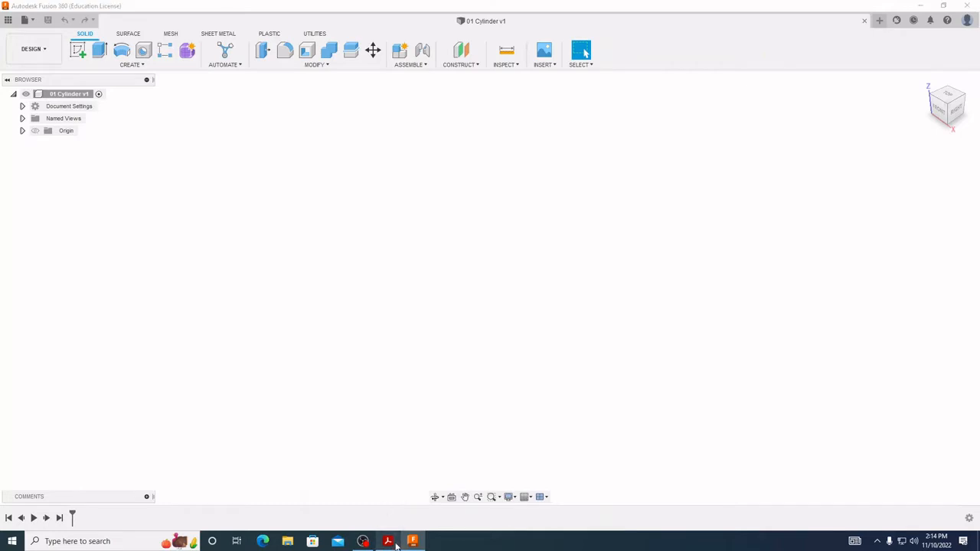
Switch to the Cylinder Drawing PDF in Acrobat and examine the part's views, hole callouts and dimensions
left_click(388, 541)
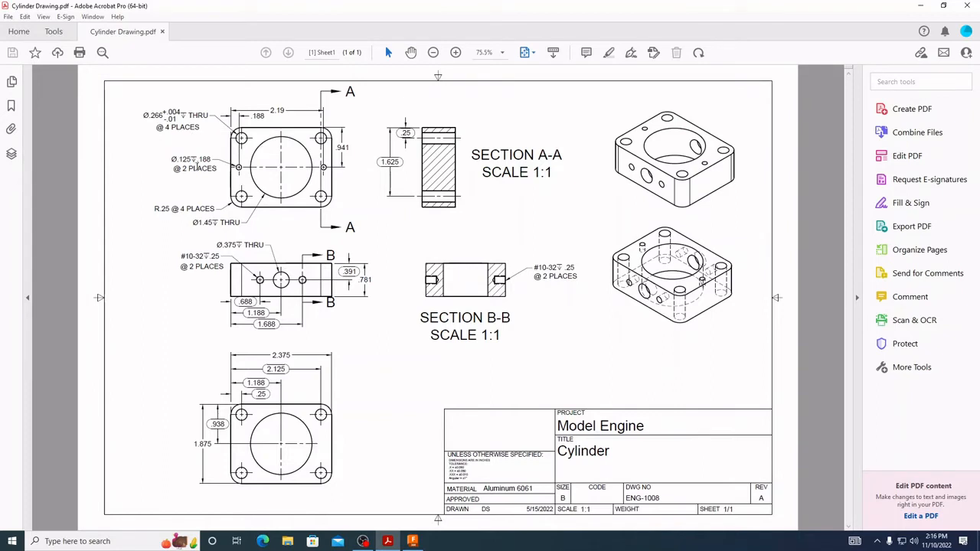
left_click_drag(201, 159, 217, 169)
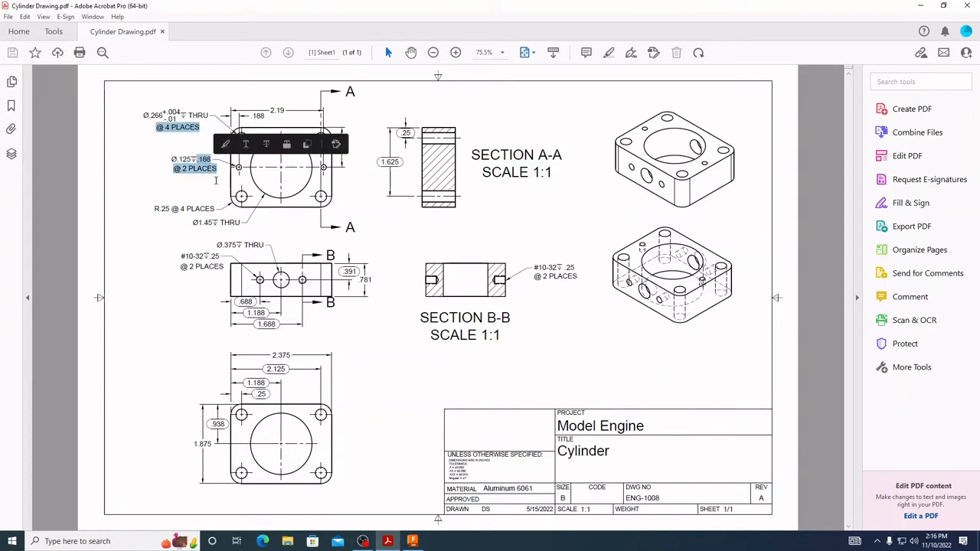
left_click(219, 192)
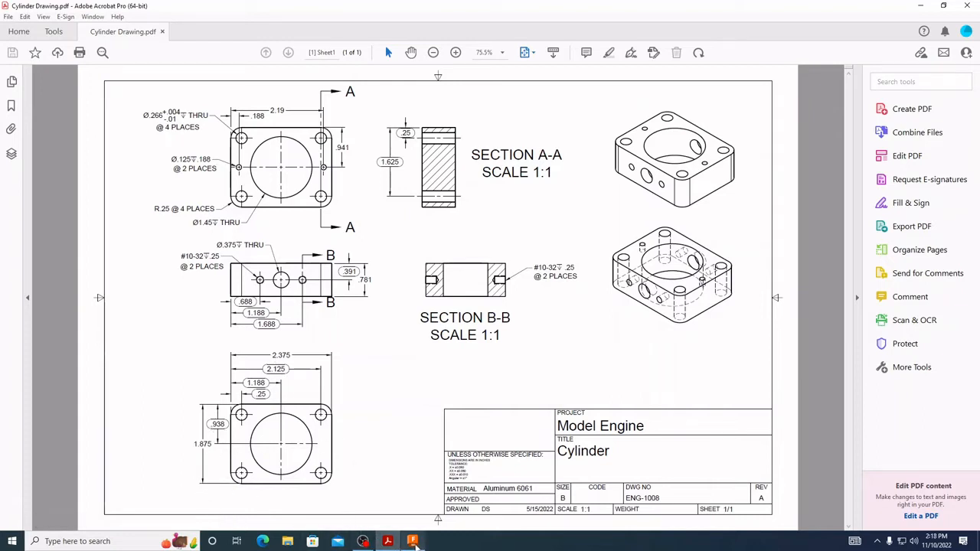
Switch back to Fusion 360 and start a new sketch on the horizontal XY plane
mouse_move(418, 541)
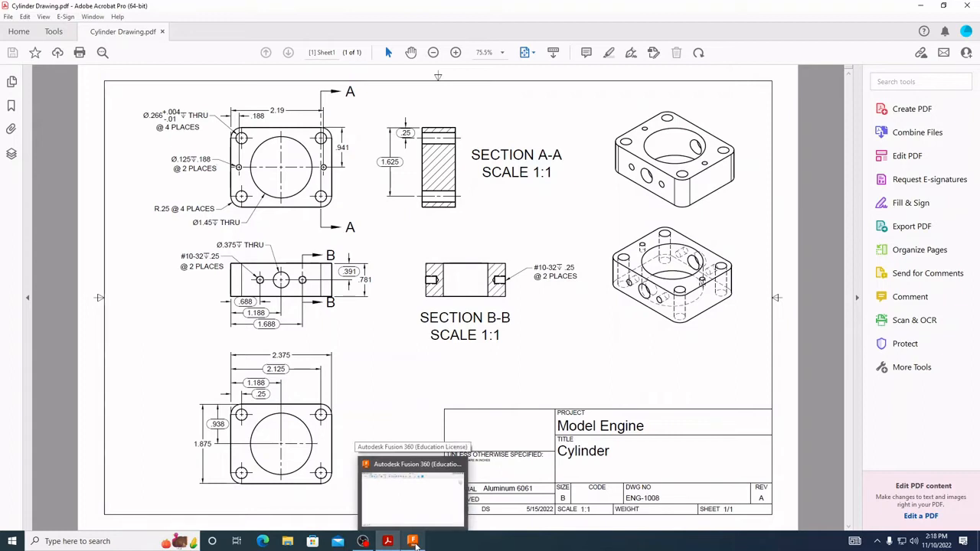
left_click(414, 541)
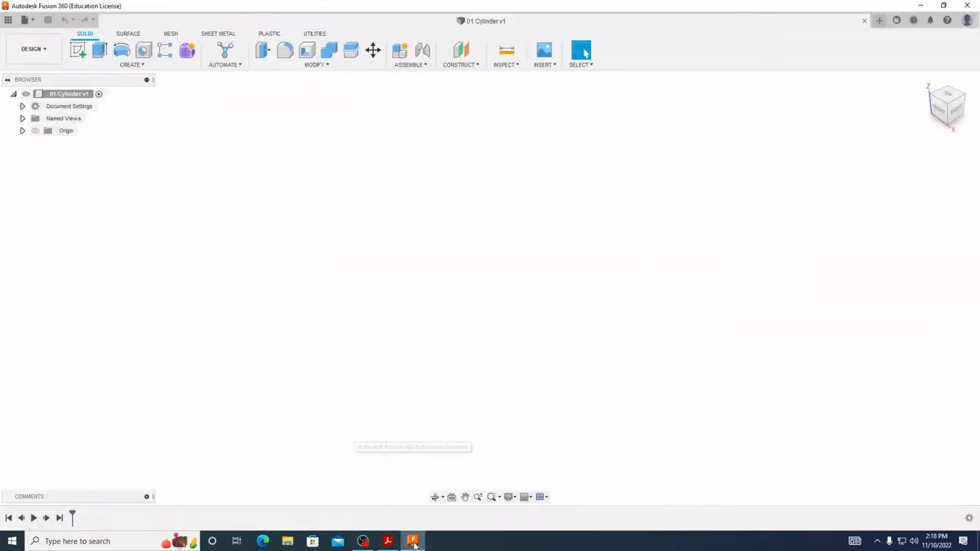
left_click(77, 50)
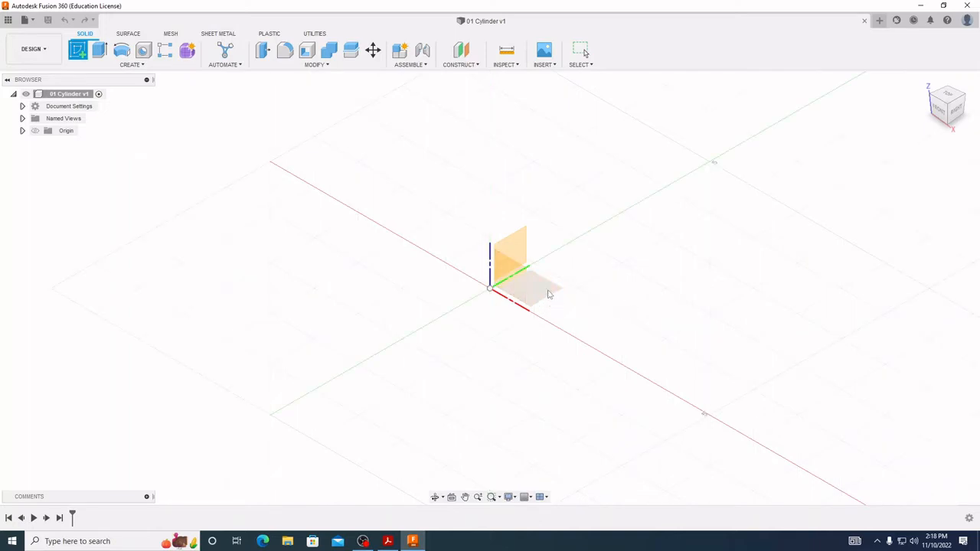
left_click(549, 292)
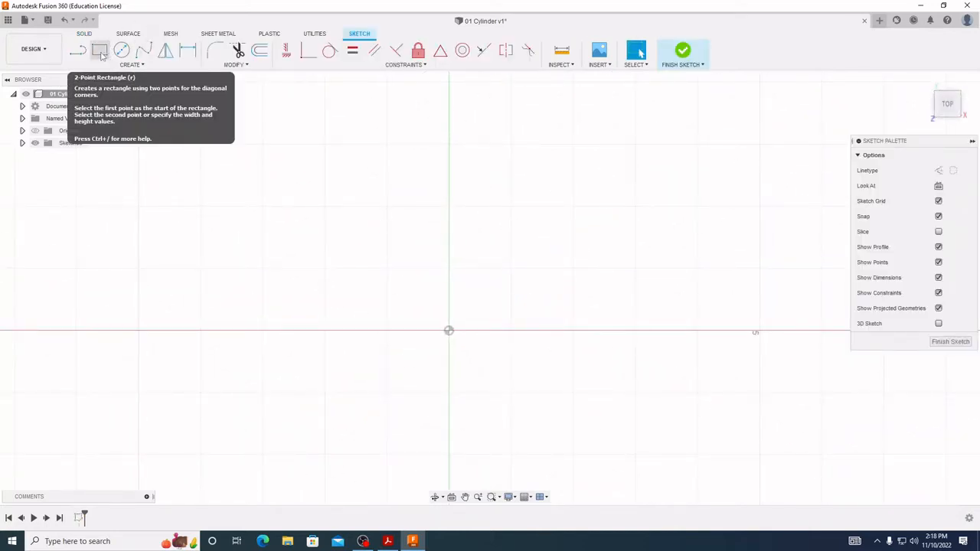
Sketch a two-point rectangle from the origin, extending below the X axis, 2.375 in wide and 1.80 in high
left_click(99, 52)
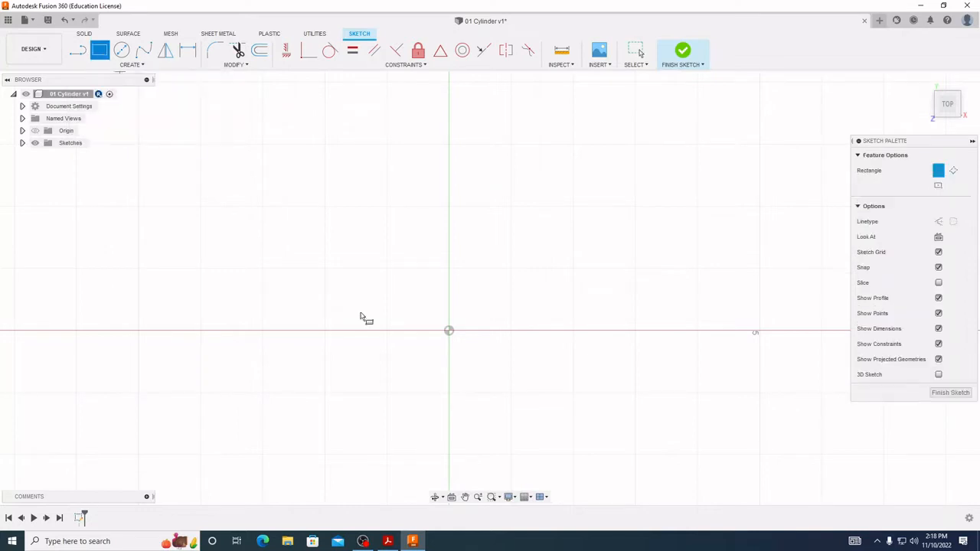
left_click(449, 332)
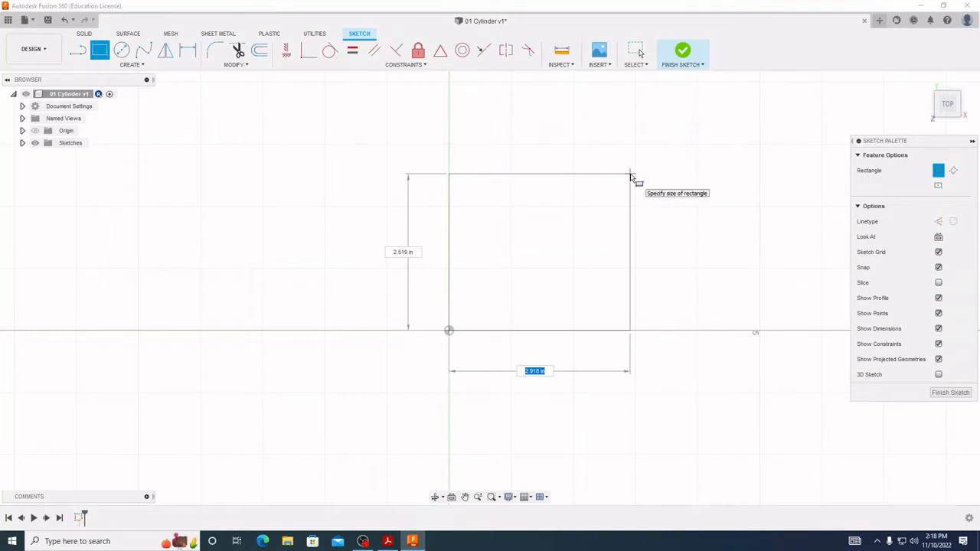
key("BackSpace")
type("2.375")
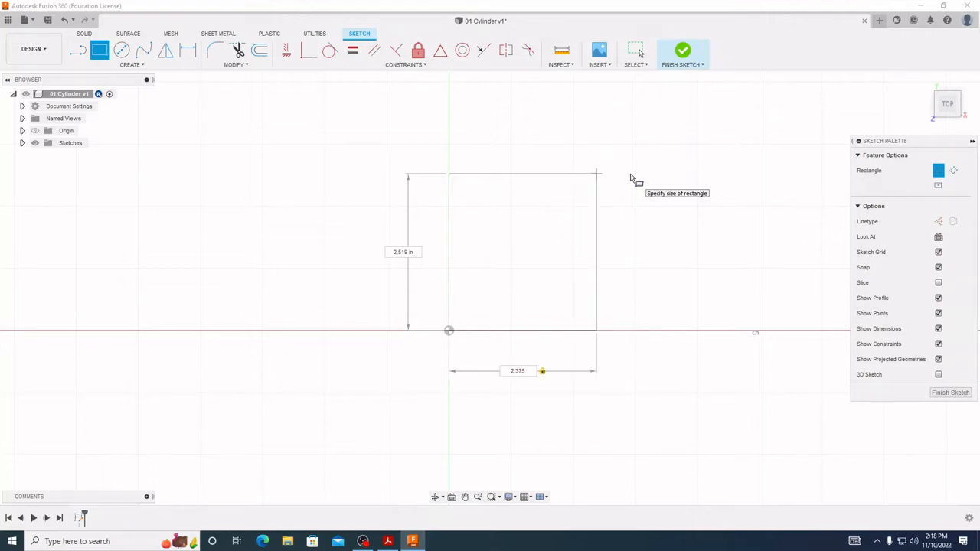
key("Tab")
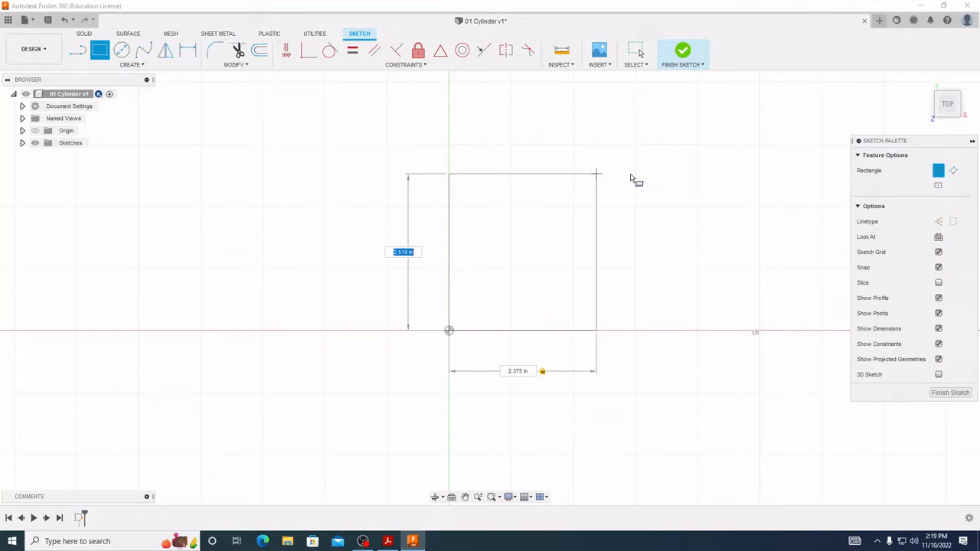
key("Tab")
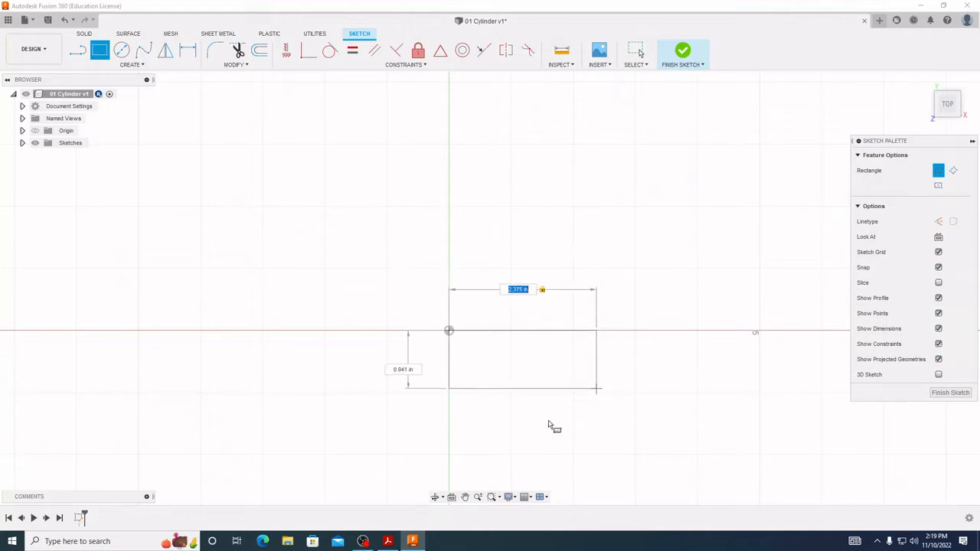
key("Tab")
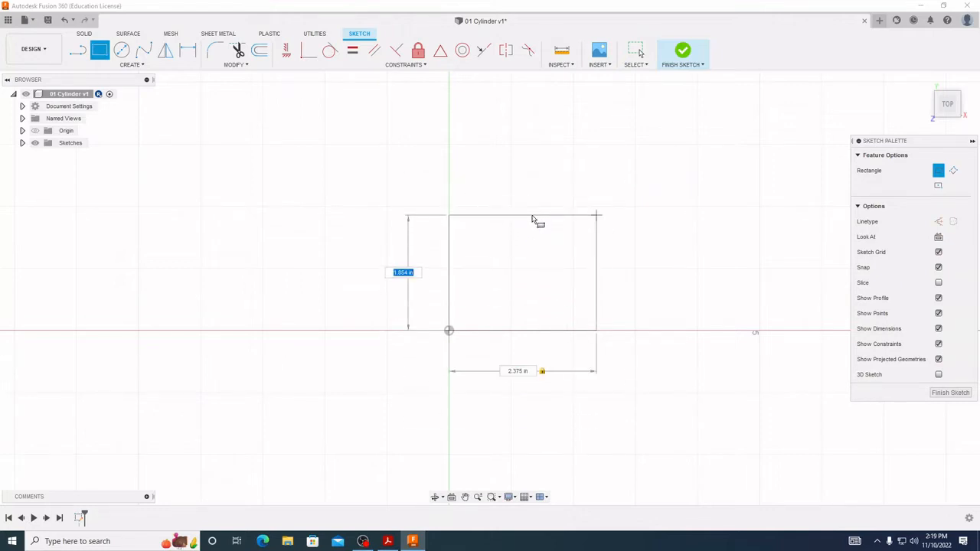
key("Tab")
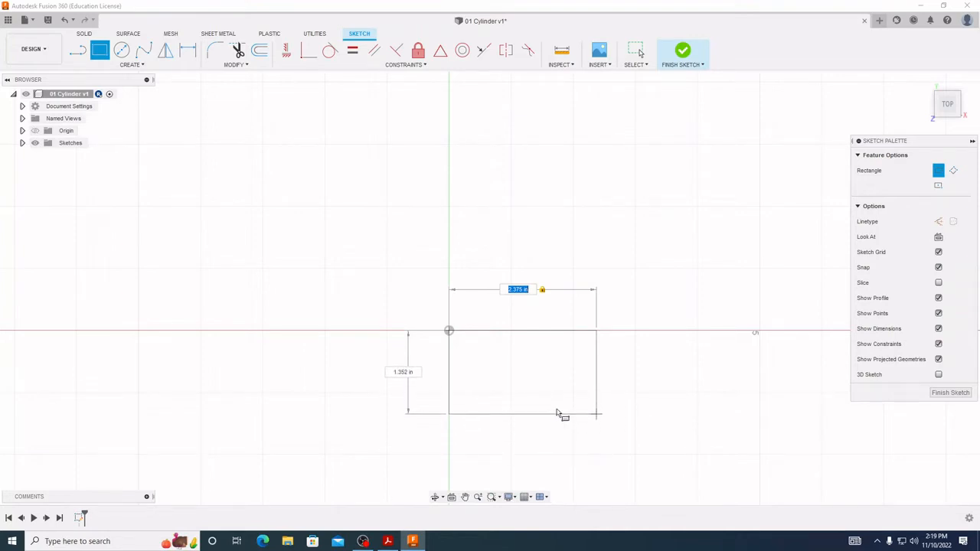
type("1")
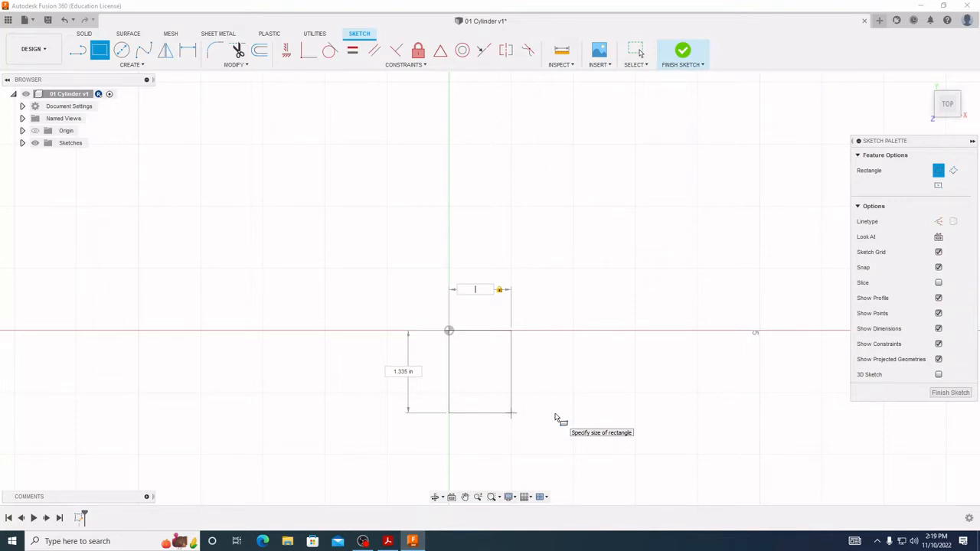
type("2.375")
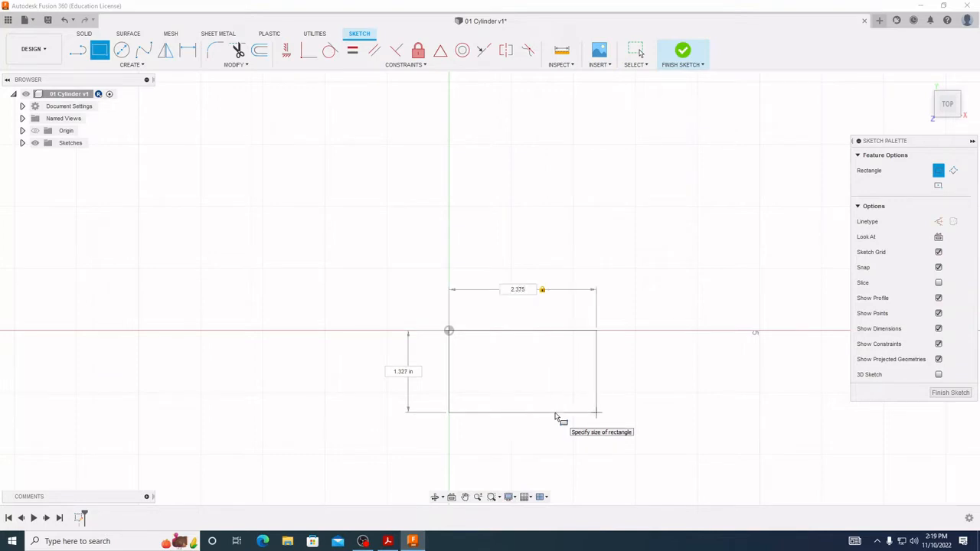
key("Tab")
type("1")
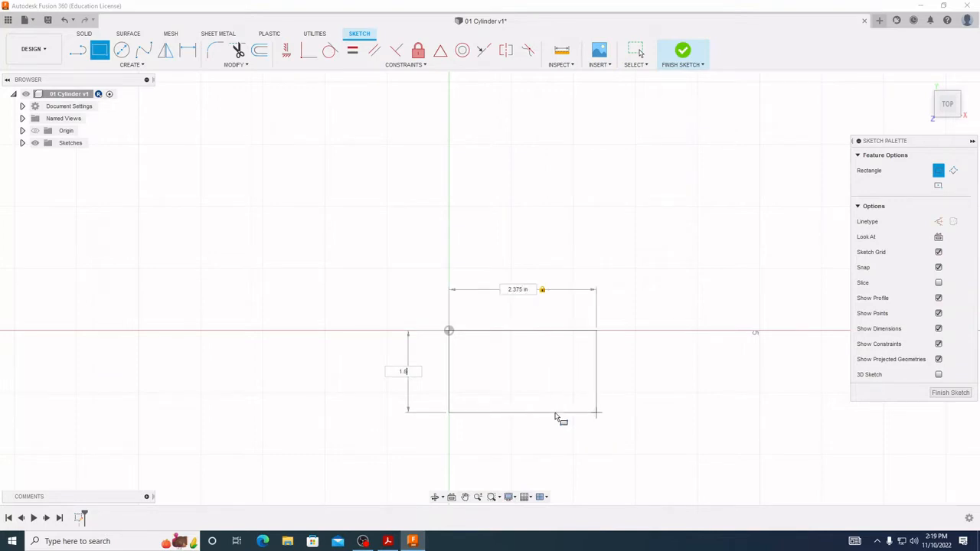
key("Return")
key("Escape")
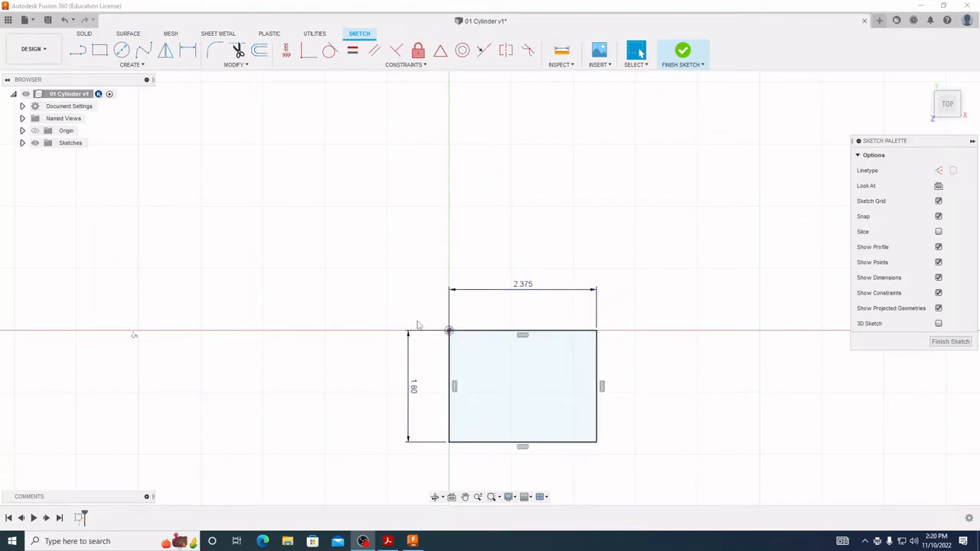
Switch to the Cylinder Drawing PDF in Acrobat and check the plate's overall width and height
left_click(388, 541)
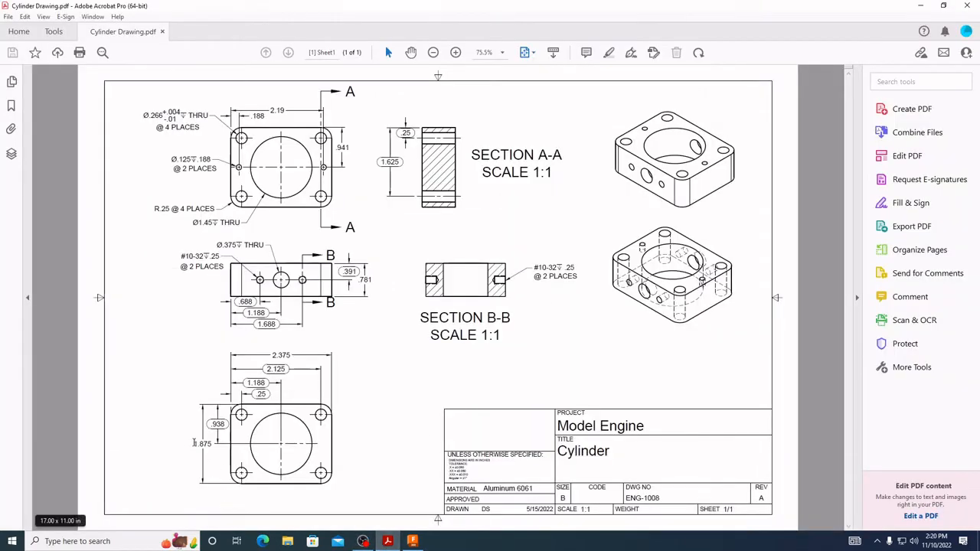
left_click_drag(193, 444, 219, 444)
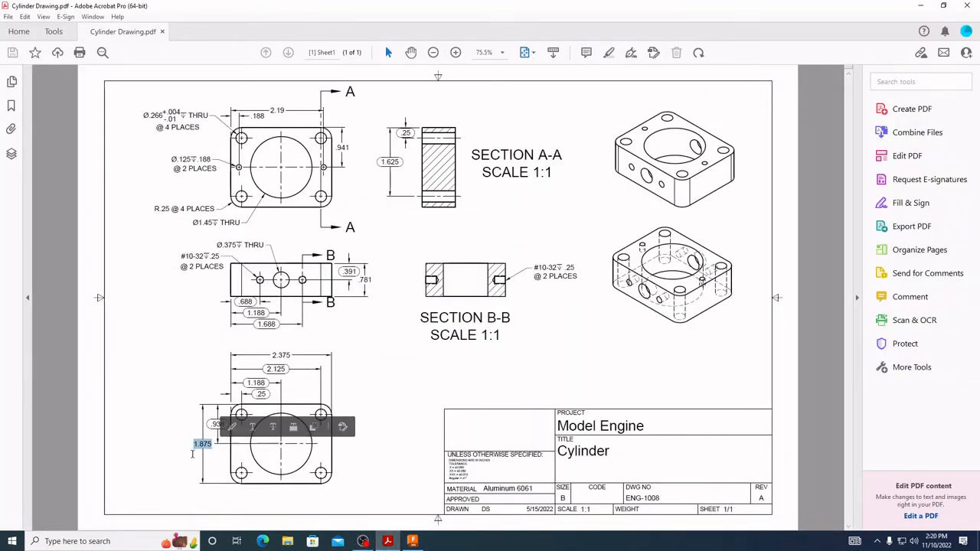
left_click_drag(267, 356, 294, 356)
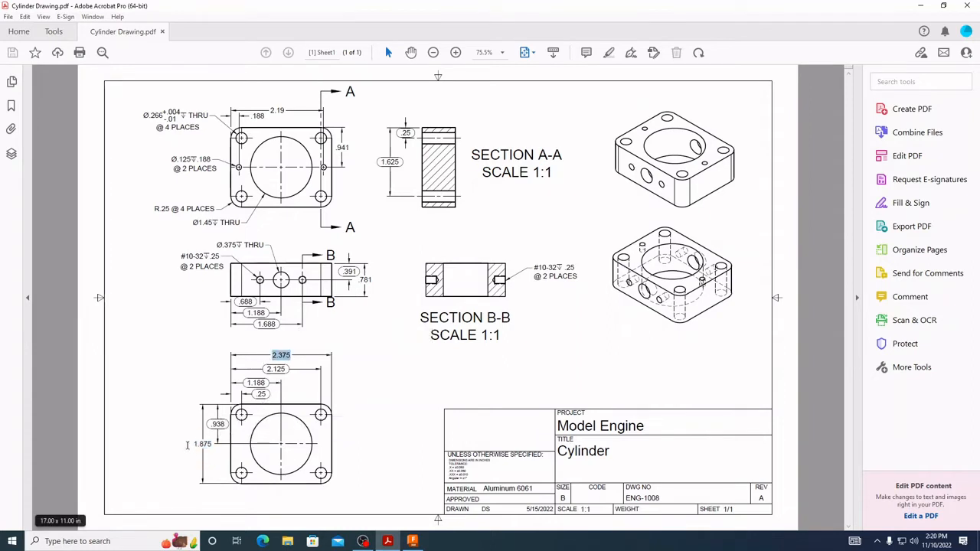
left_click_drag(191, 445, 220, 445)
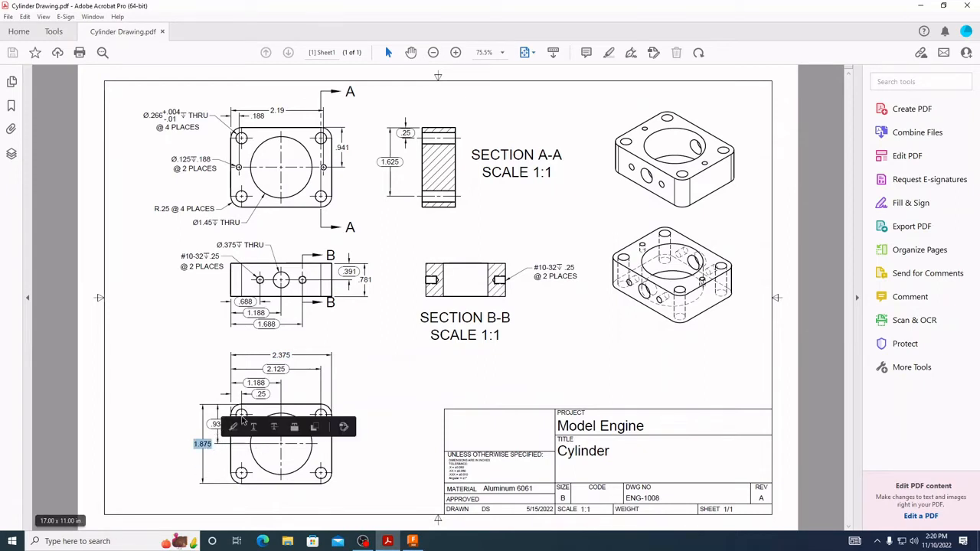
Switch back to Fusion 360 and set the rectangle's height dimension to 1.875 in
left_click(414, 541)
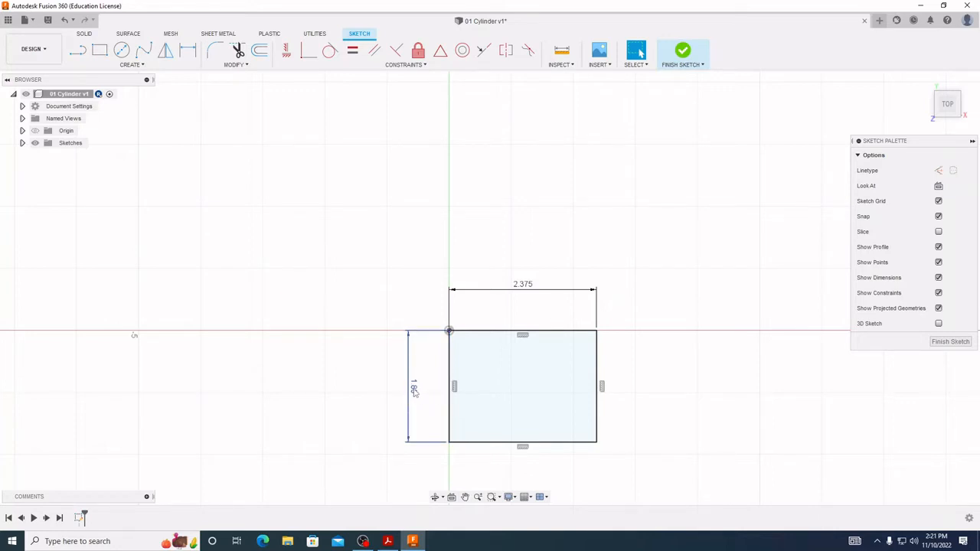
double_click(414, 390)
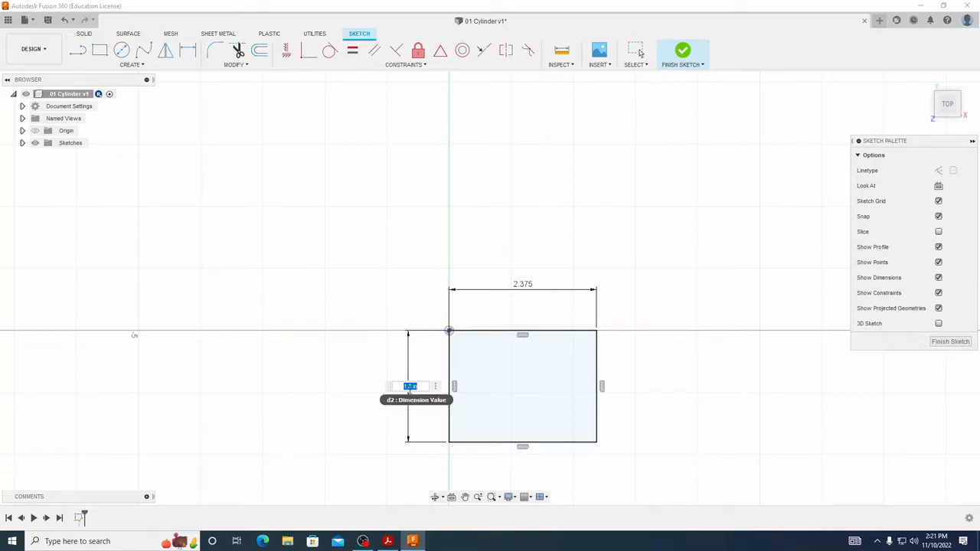
left_click(411, 387)
type("75")
key("Return")
key("Escape")
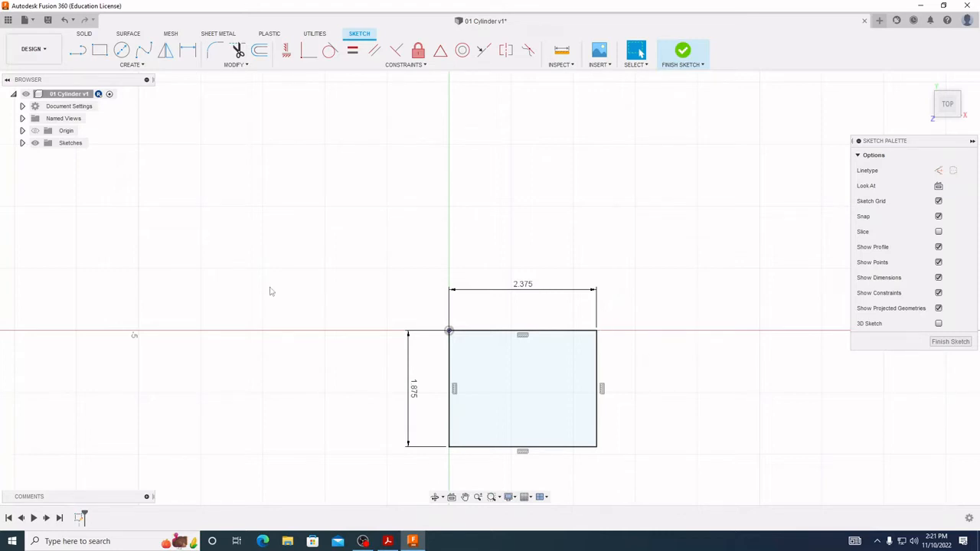
Check the corner radius in the Cylinder Drawing PDF, and back in Fusion 360 fillet all four corners of the rectangle with a 0.25 in radius
left_click(389, 542)
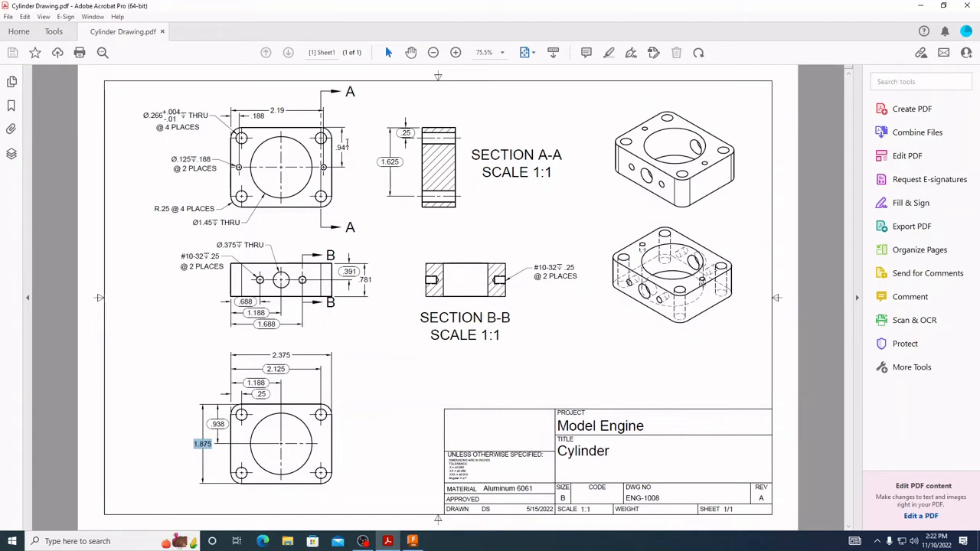
left_click(419, 545)
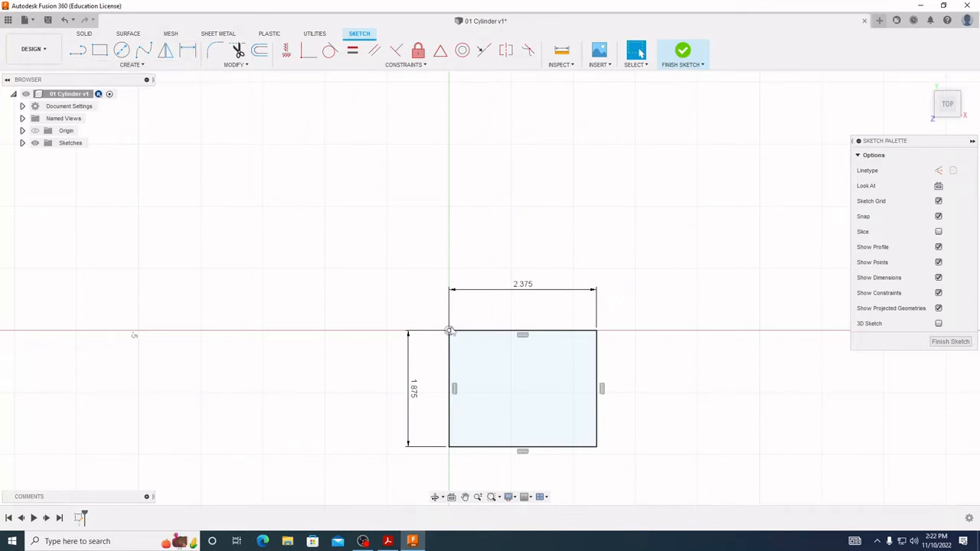
left_click(141, 65)
left_click(234, 64)
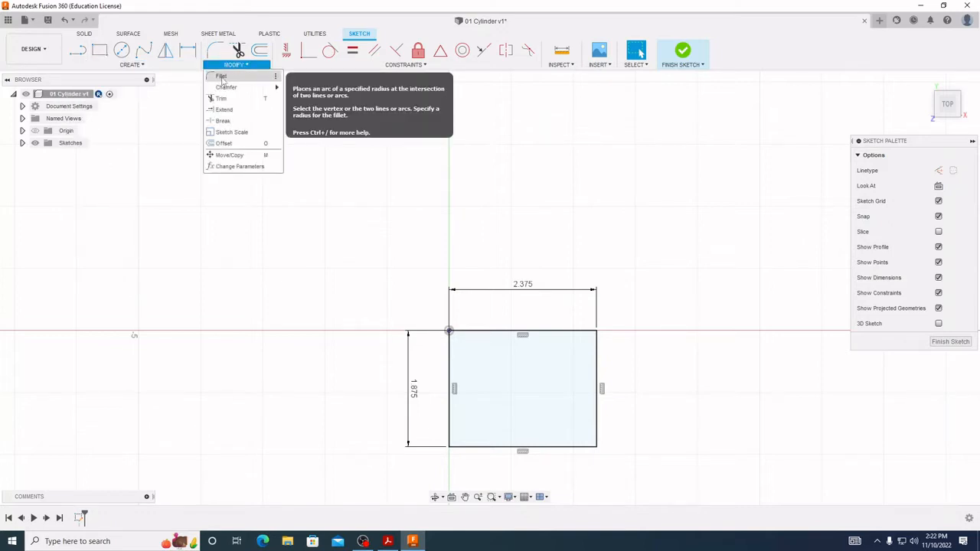
left_click(221, 77)
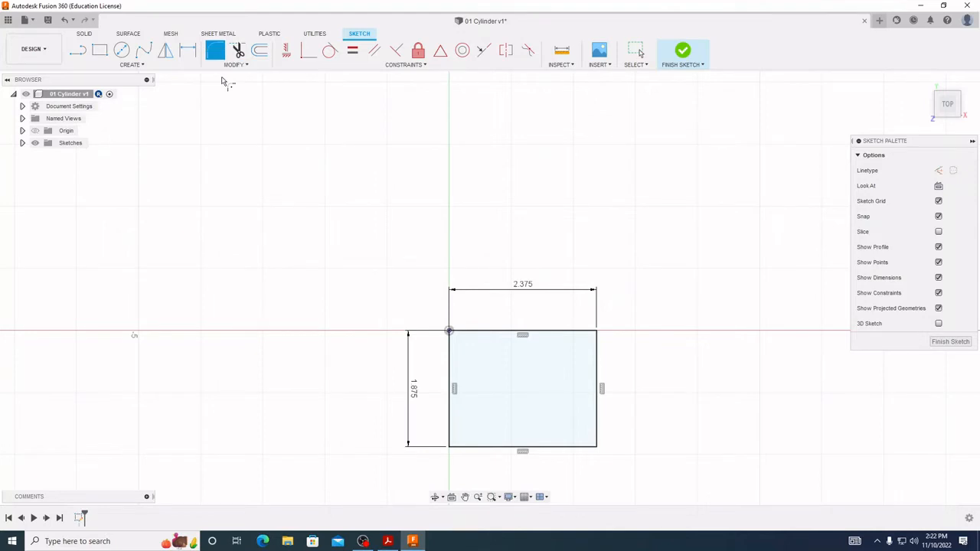
left_click(597, 334)
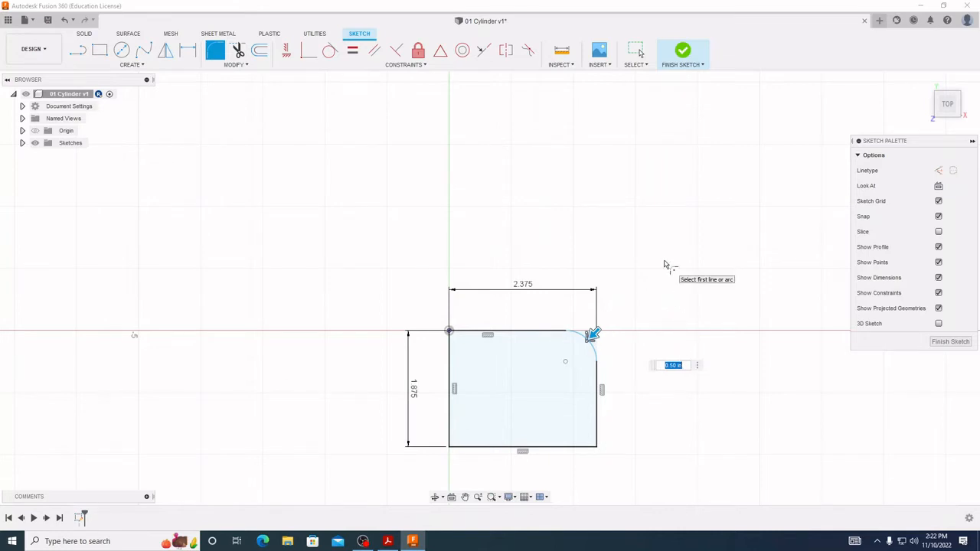
key("BackSpace")
type(".25")
key("Return")
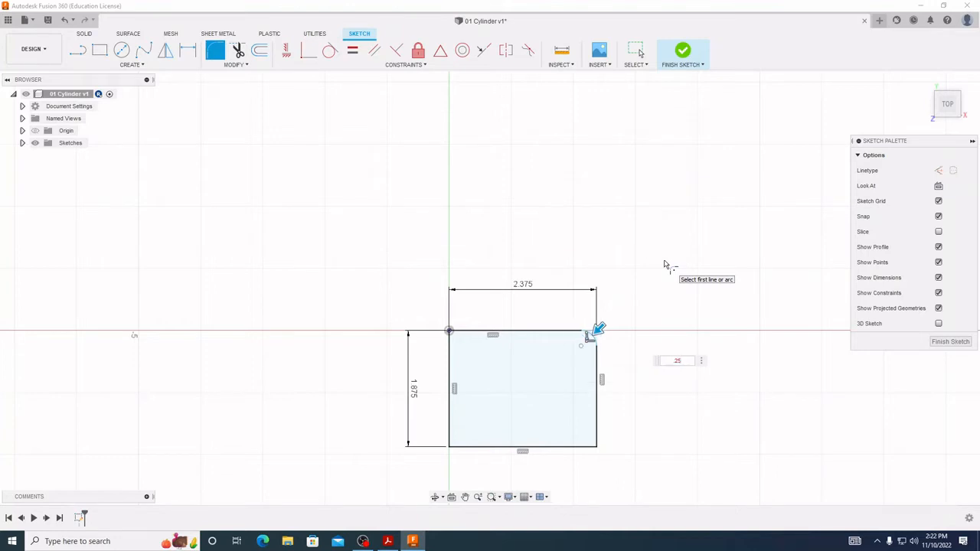
left_click(598, 452)
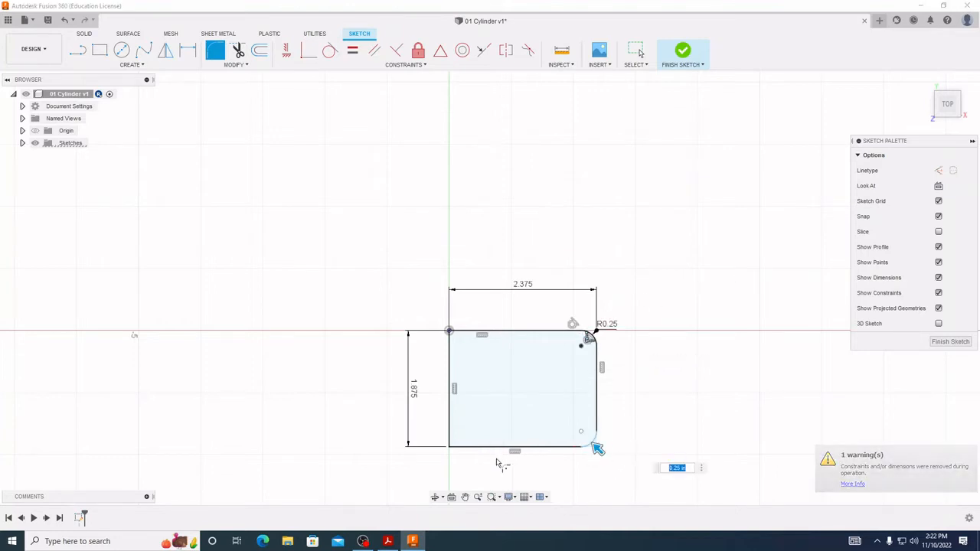
left_click(450, 447)
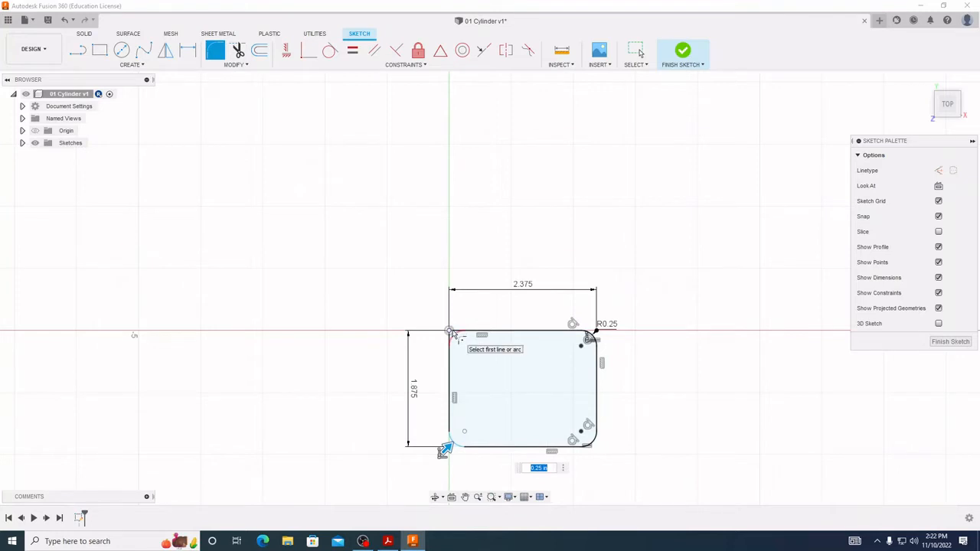
left_click(448, 331)
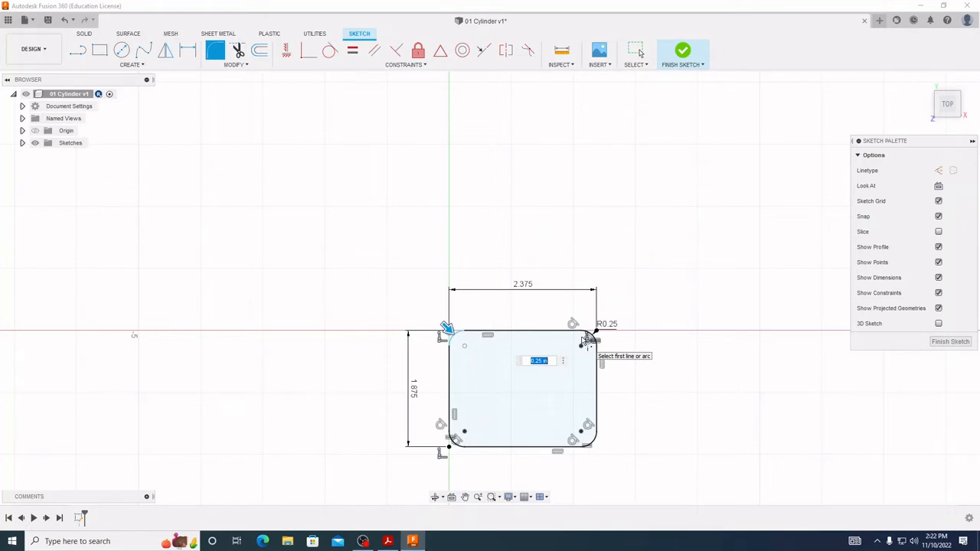
key("Return")
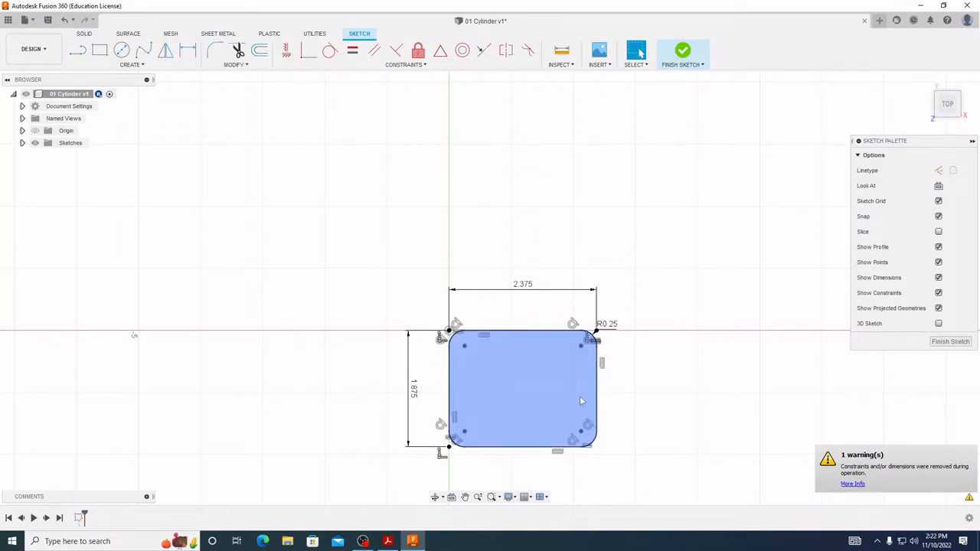
Switch to the Cylinder Drawing PDF in Acrobat to check the corner holes' diameter, and return to Fusion 360
left_click(389, 542)
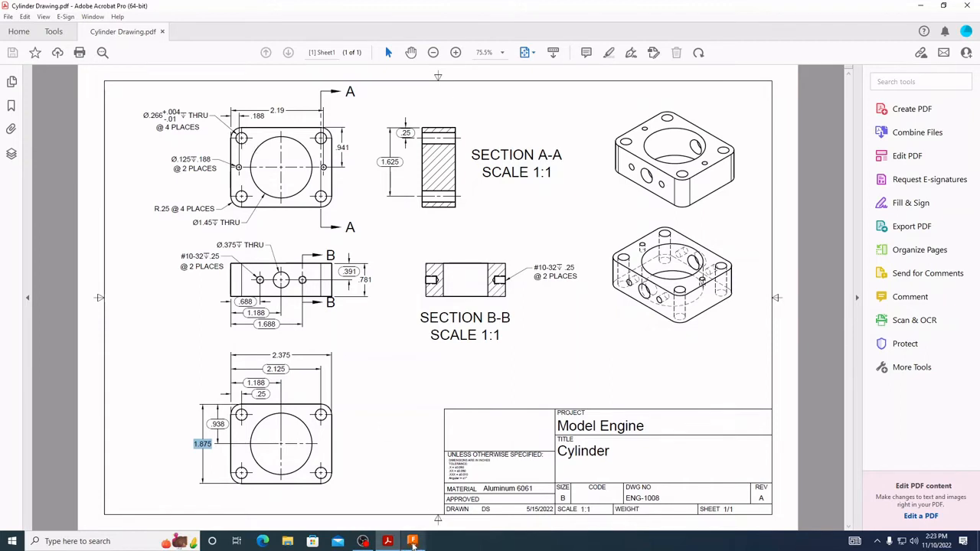
mouse_move(414, 542)
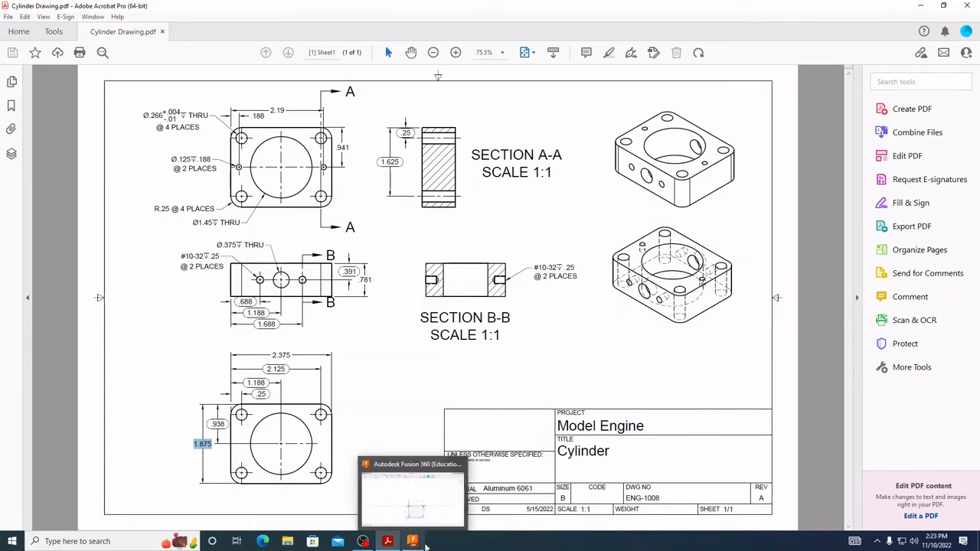
left_click(414, 541)
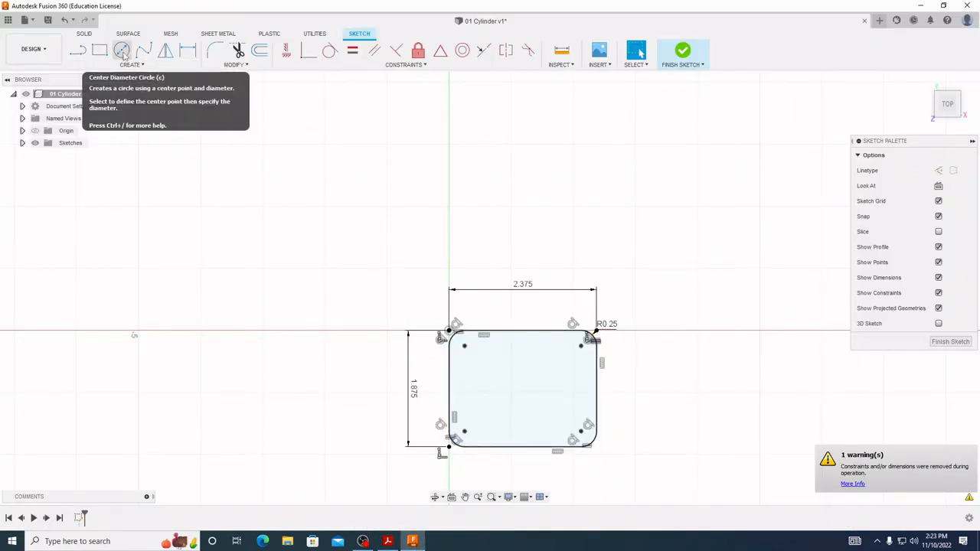
Sketch a 0.266 in diameter circle inside the plate's upper-left corner and shift its center to about X 0.46, Y -0.46 in
left_click(123, 51)
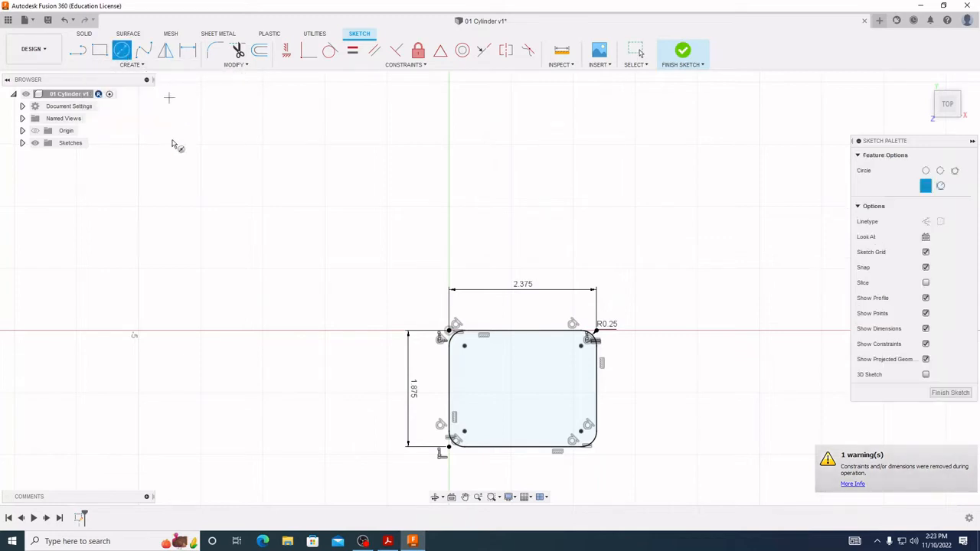
left_click(474, 356)
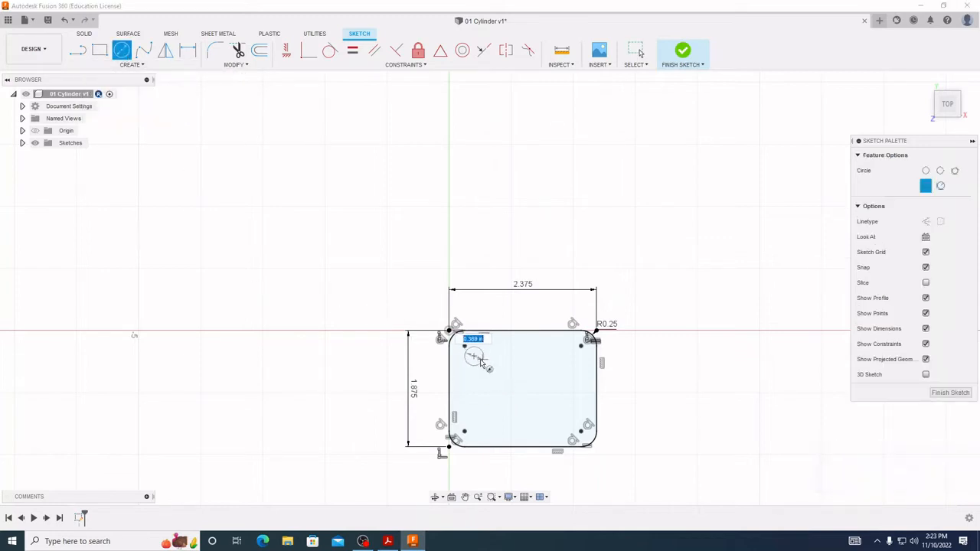
key("Escape")
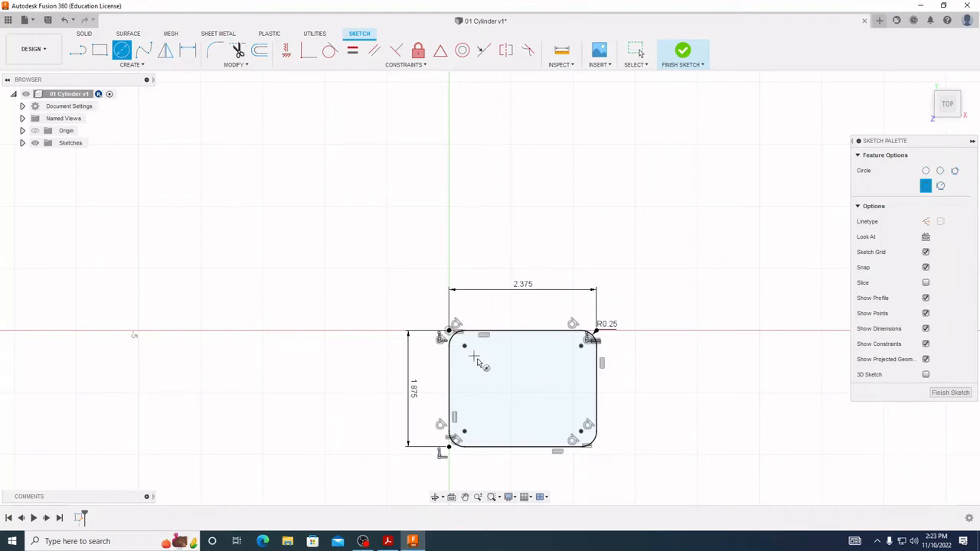
left_click(474, 356)
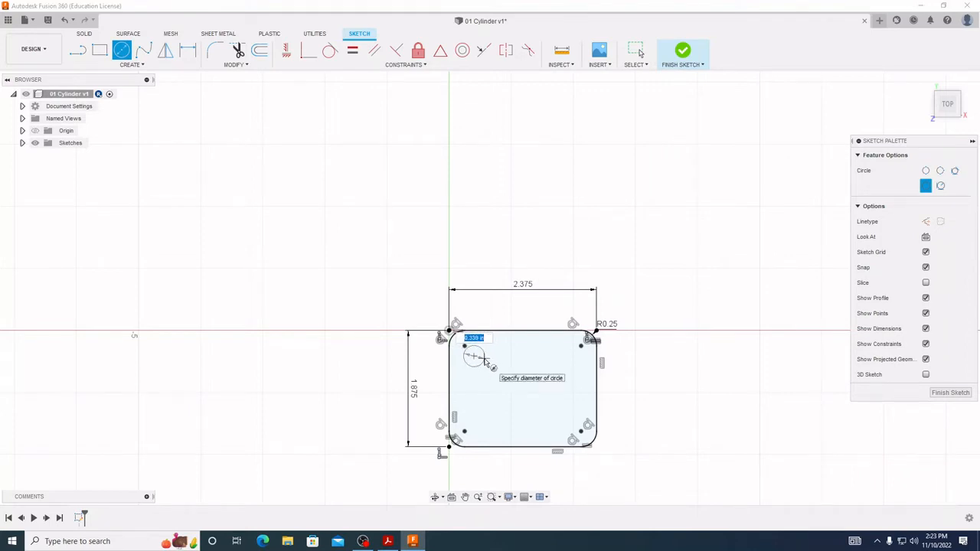
type("1")
key("Tab")
key("Return")
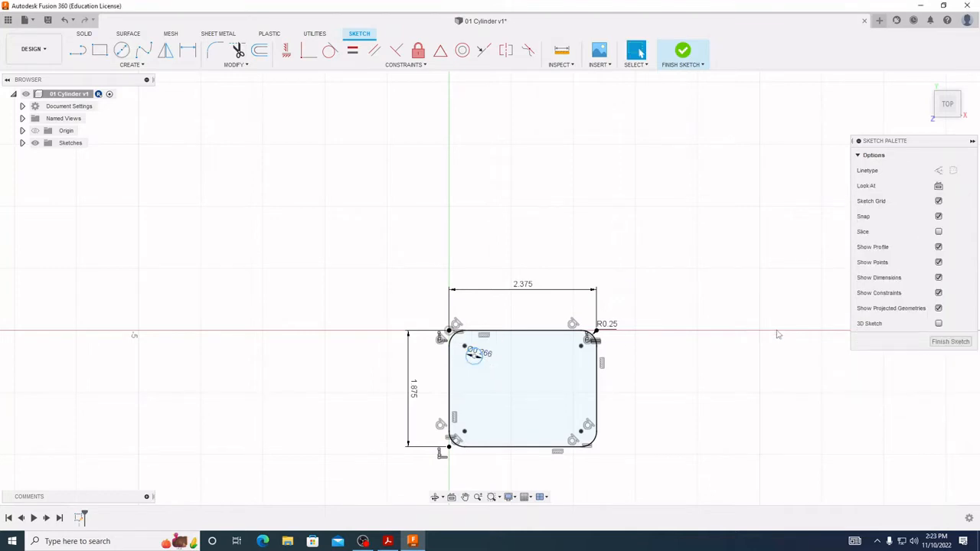
left_click(476, 373)
left_click_drag(474, 356, 478, 361)
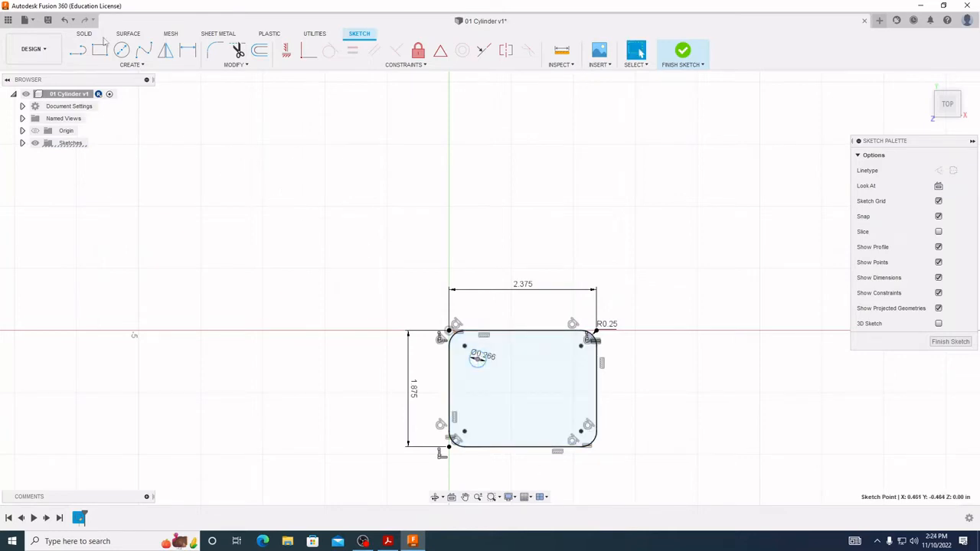
Sketch two more 0.266 in diameter circles, one inside the plate's lower-left corner and one inside its upper-right corner
left_click(123, 54)
left_click(477, 417)
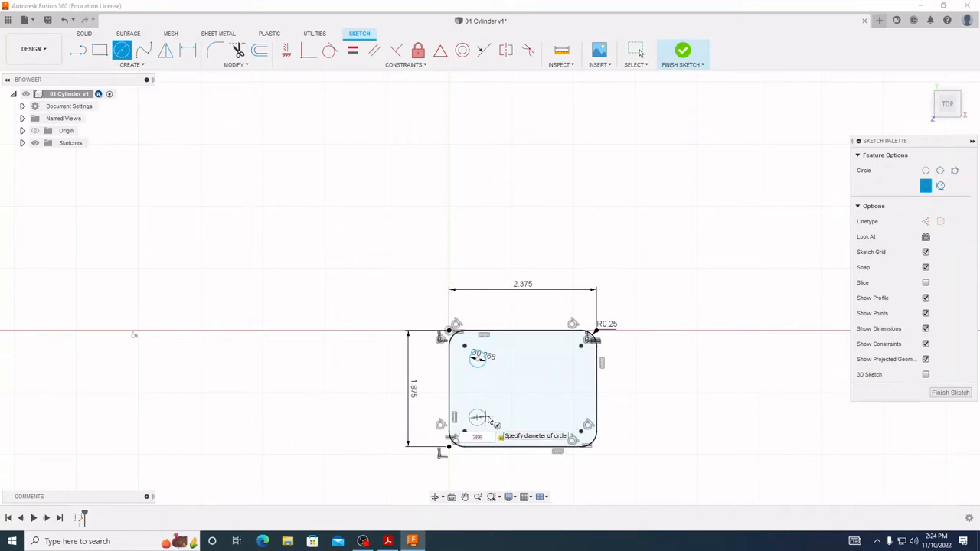
key("Return")
key("Escape")
left_click(122, 51)
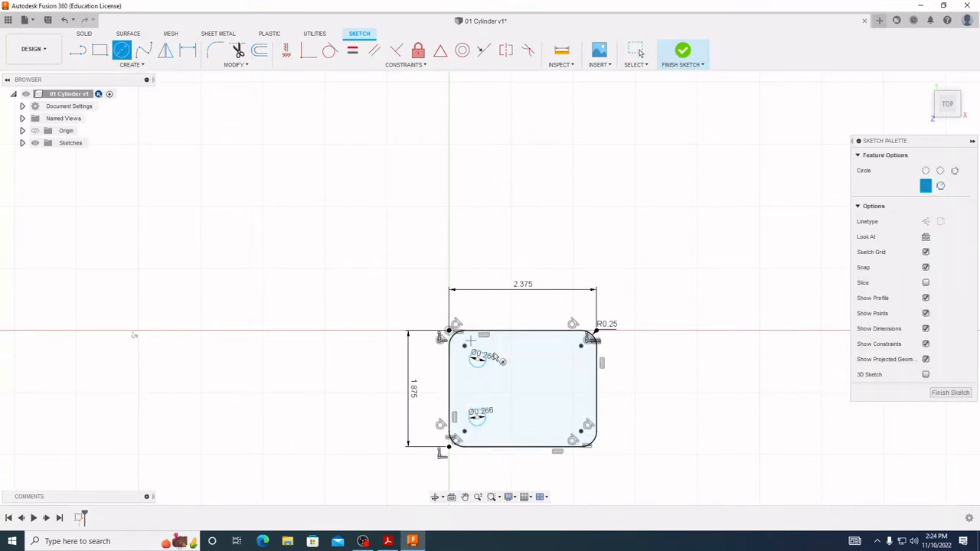
left_click(556, 358)
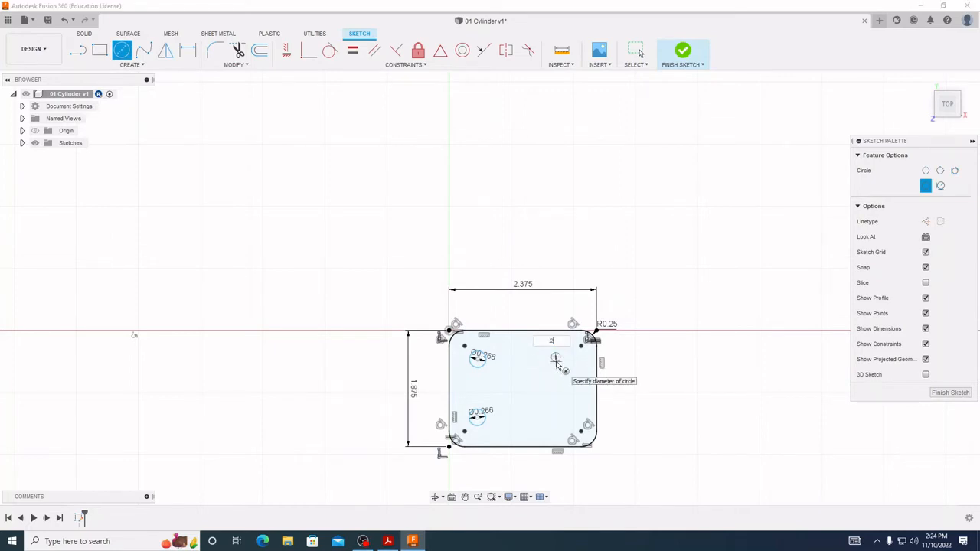
key("Return")
key("Escape")
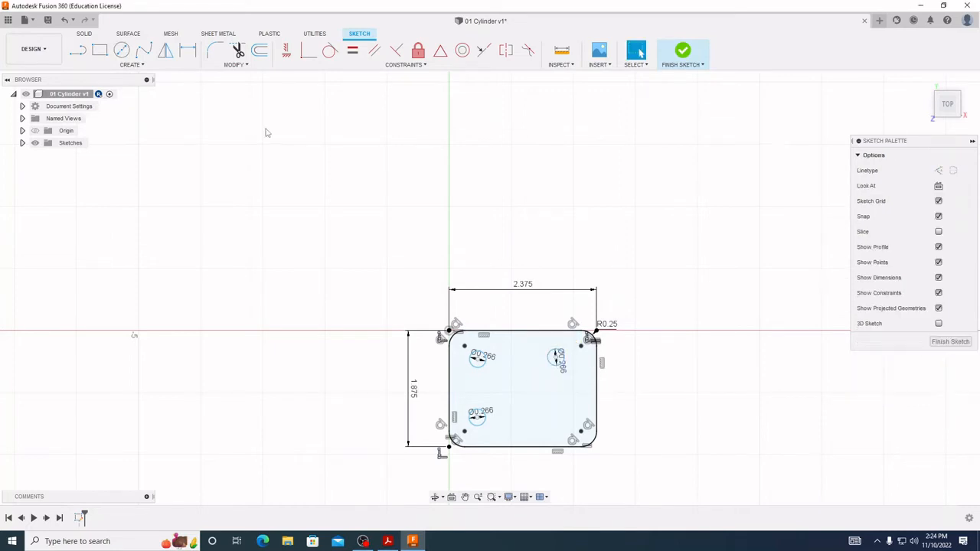
Sketch a fourth circle inside the plate's lower-right corner and dimension its diameter to 0.266 in
left_click(121, 50)
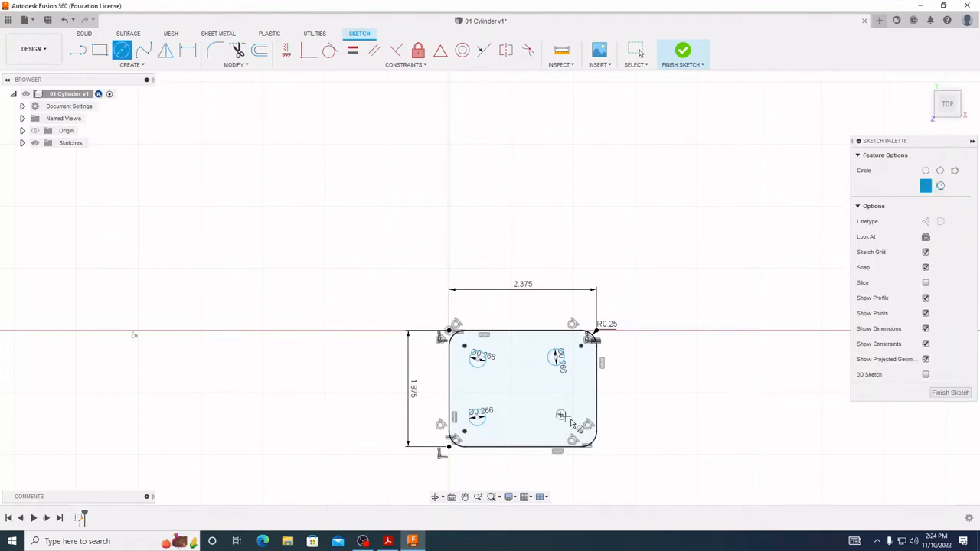
left_click(560, 415)
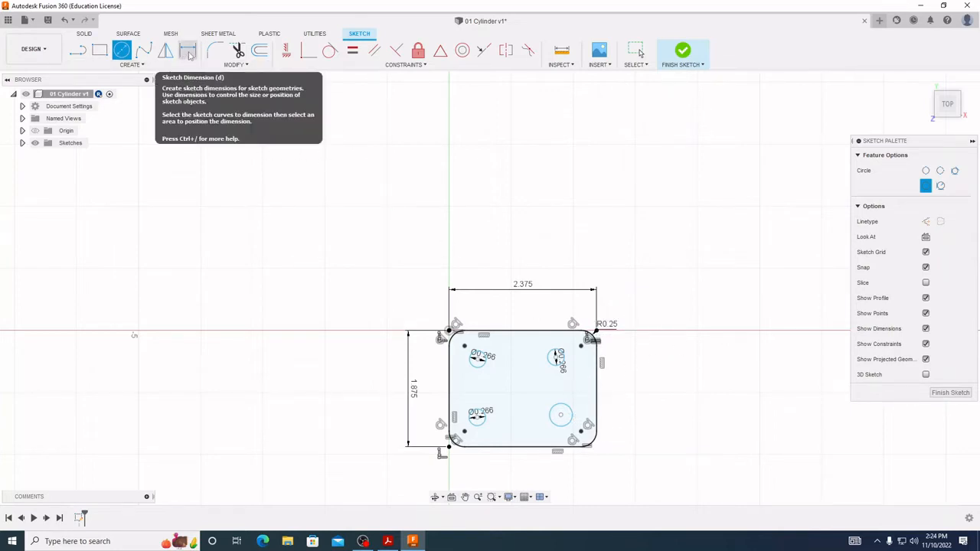
left_click(189, 53)
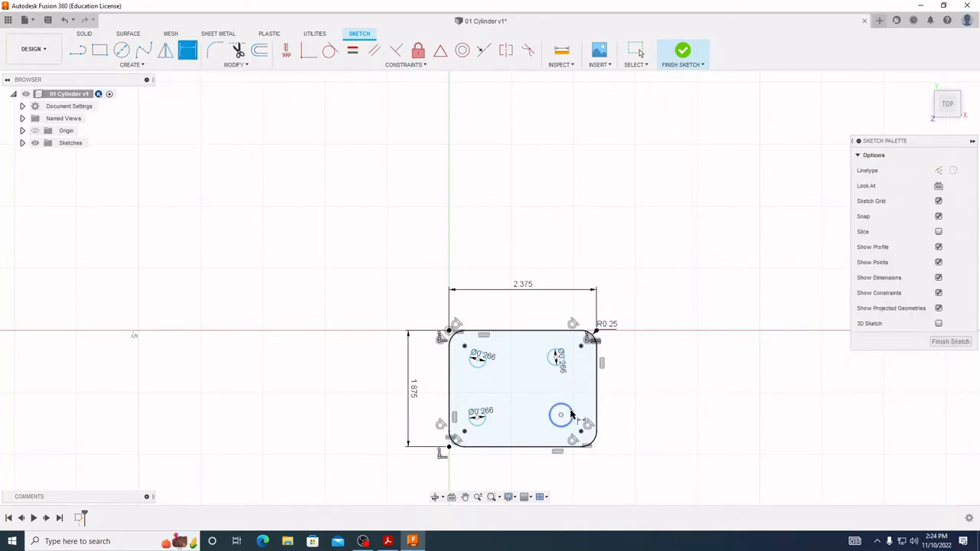
left_click(571, 414)
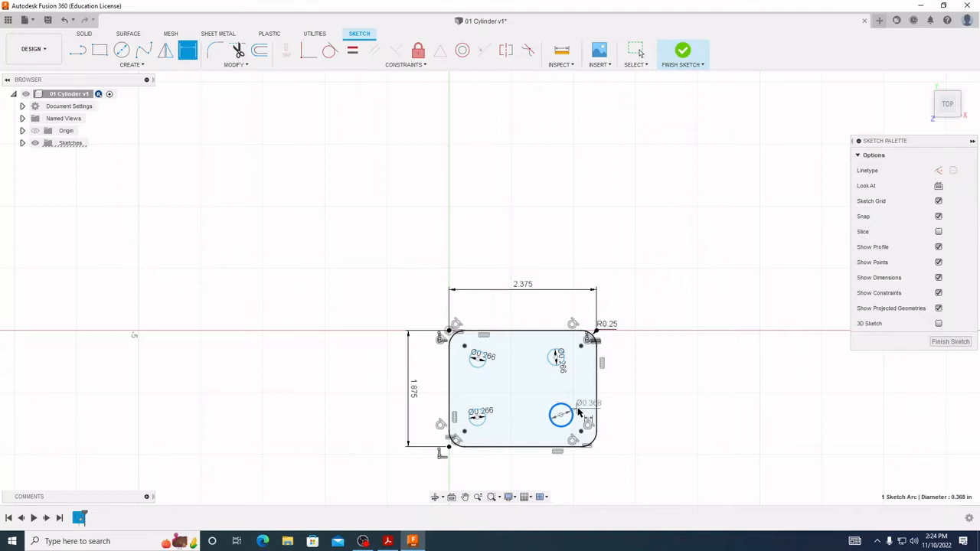
left_click(625, 413)
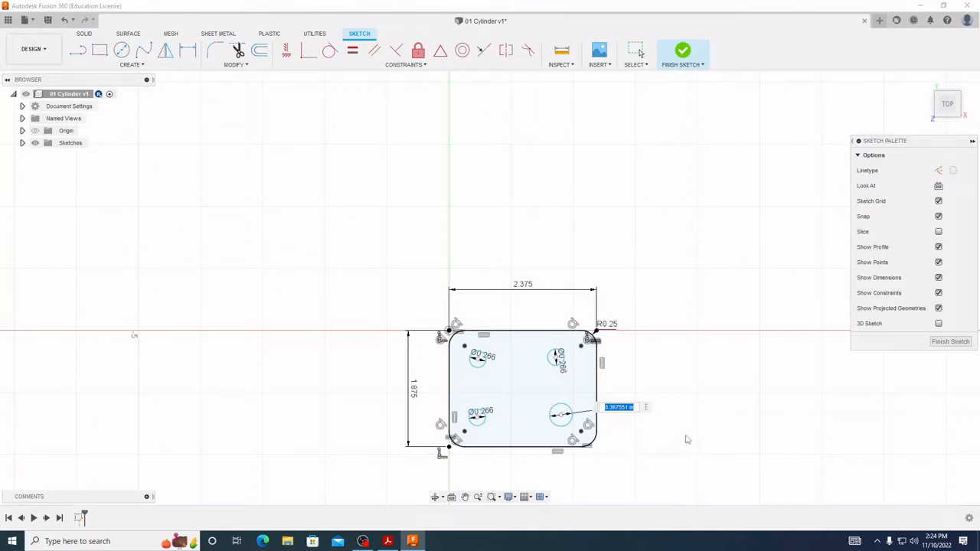
type("266")
key("Return")
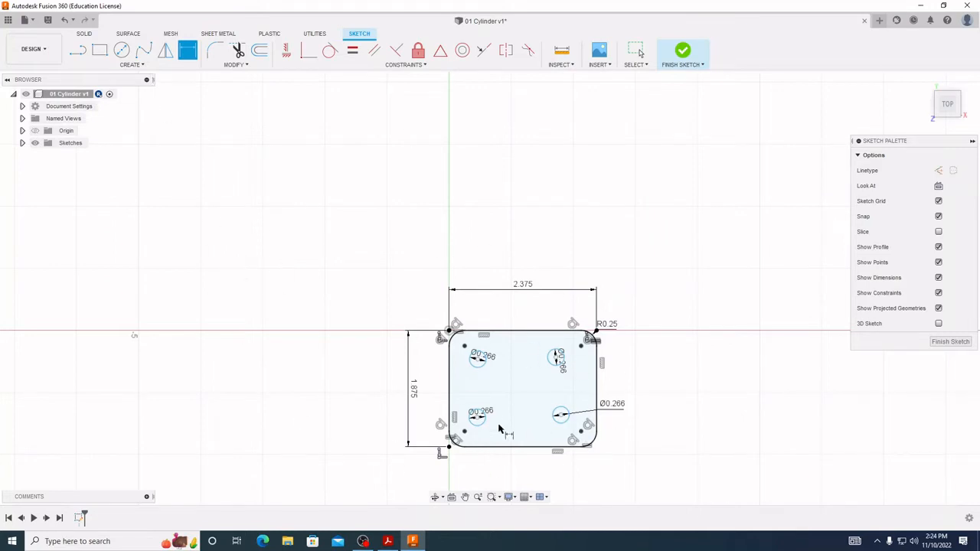
Check the hole positions in the Cylinder Drawing PDF, and in Fusion 360 dimension the upper-left circle's center 0.25 in from the plate's left edge
left_click(388, 542)
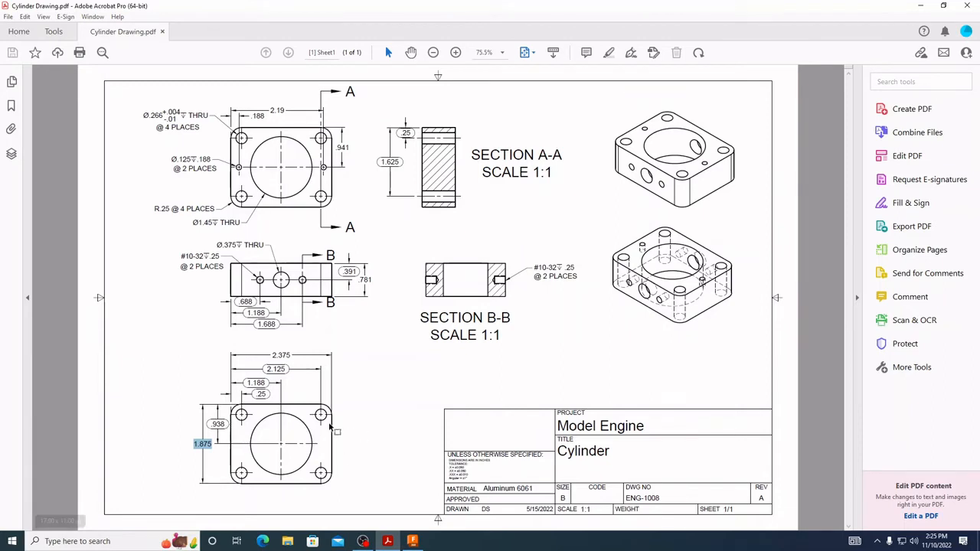
left_click(412, 542)
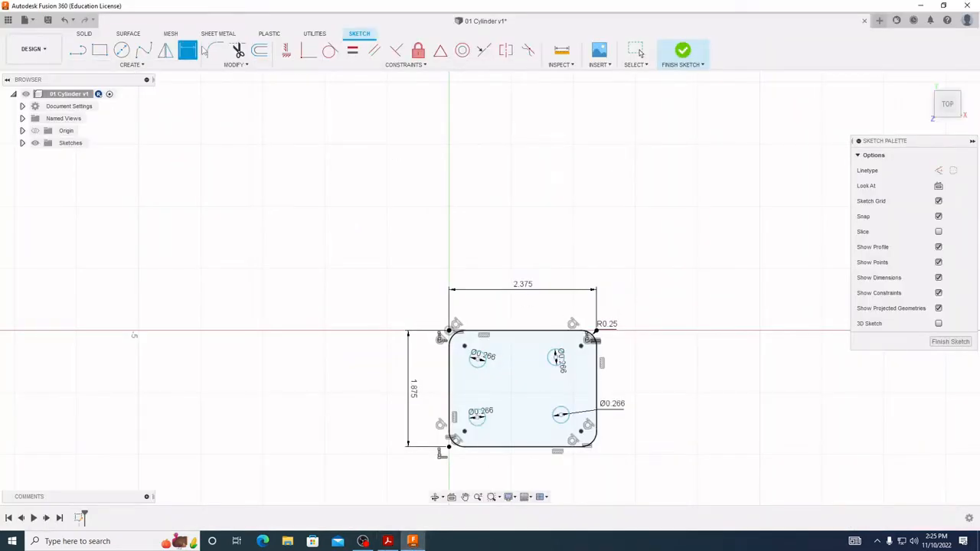
left_click(450, 386)
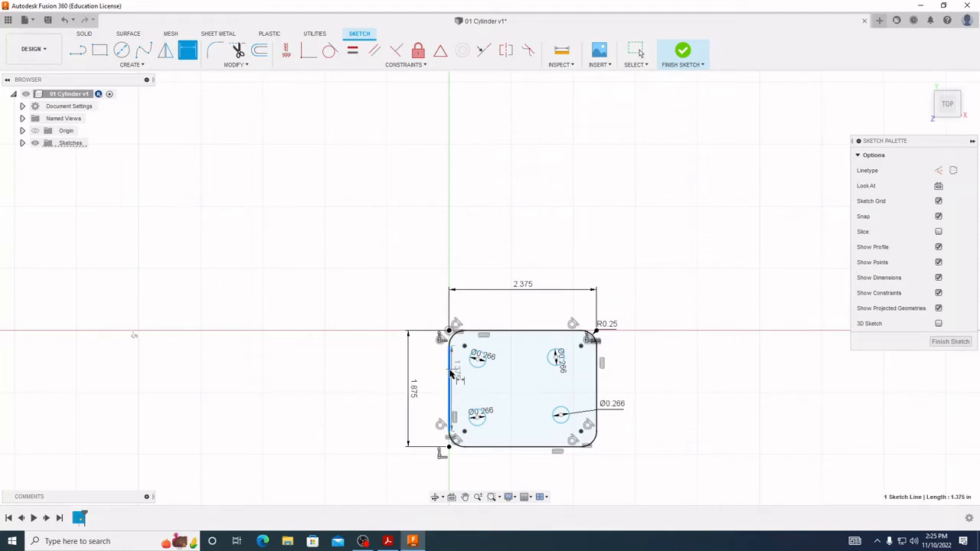
left_click(478, 359)
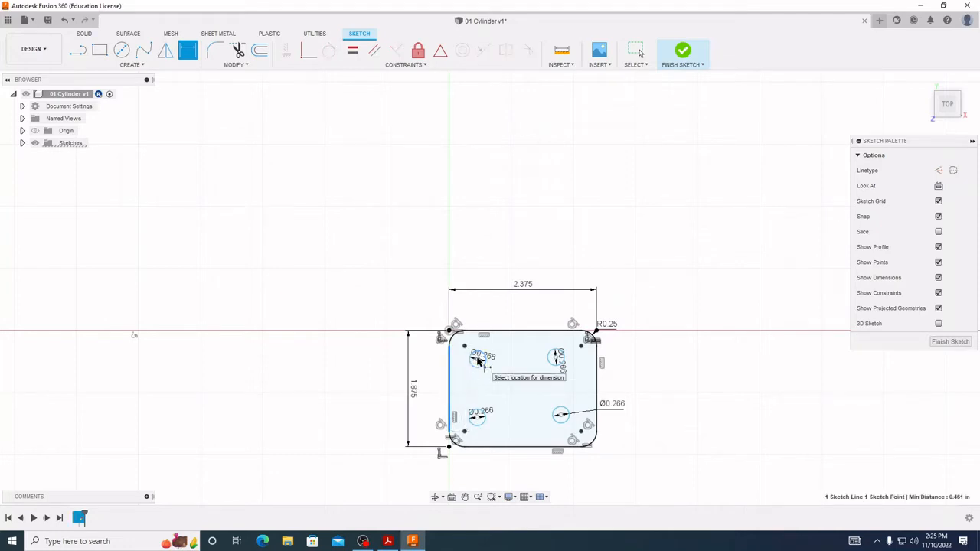
left_click(464, 308)
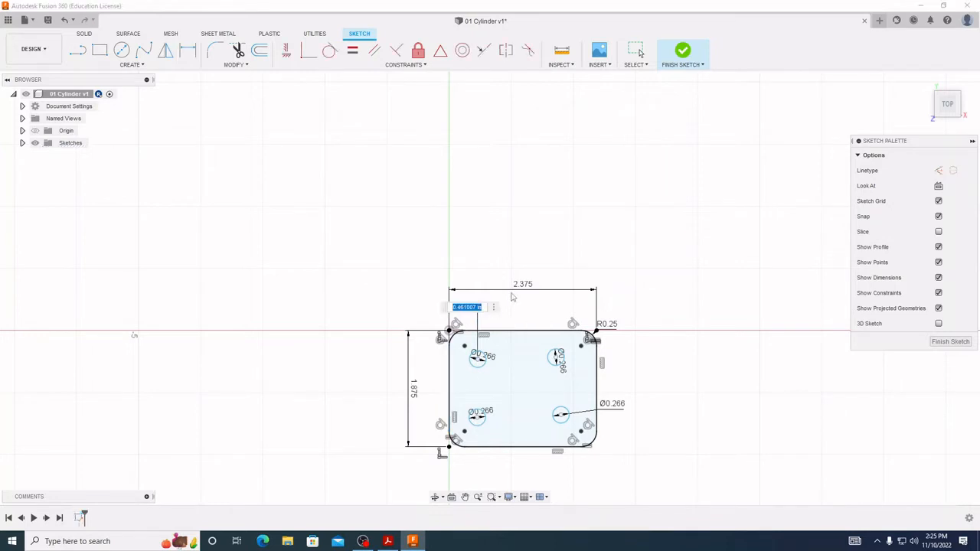
type("250")
key("Return")
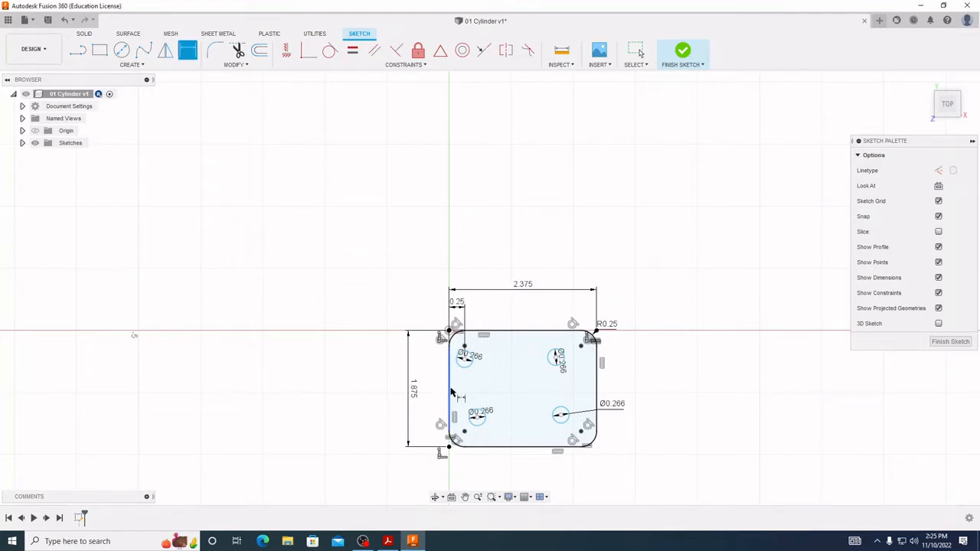
Dimension the lower-left circle's center 0.25 in from the plate's left edge
left_click(452, 393)
left_click(476, 415)
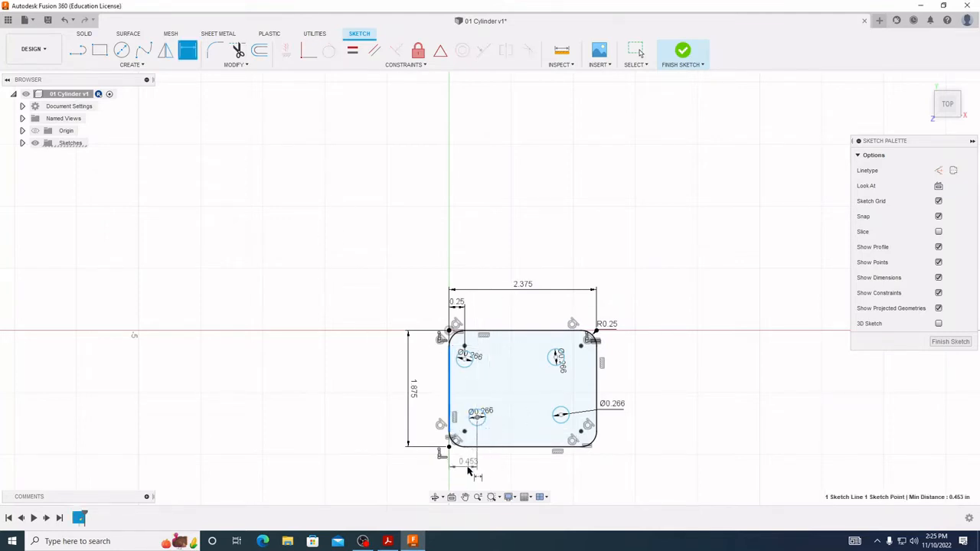
left_click(468, 468)
type("375")
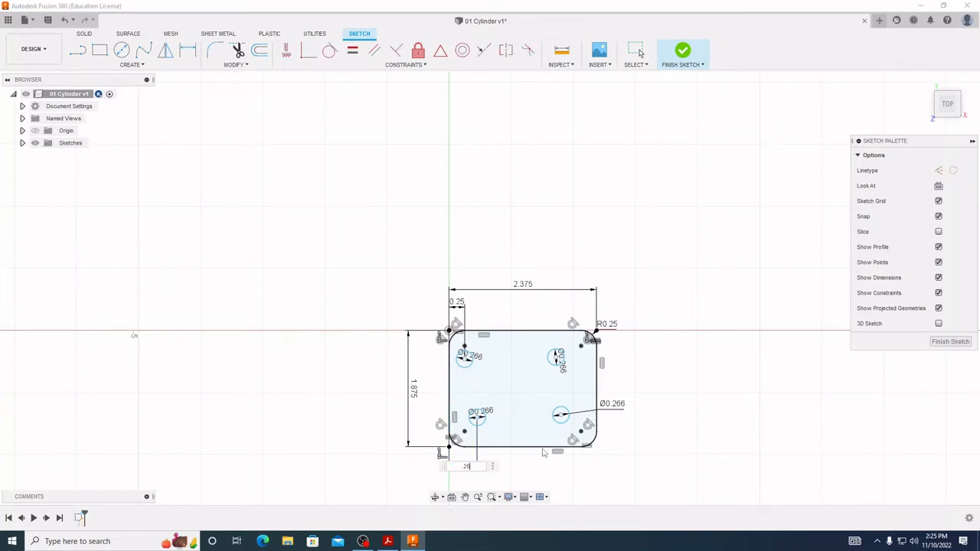
key("Return")
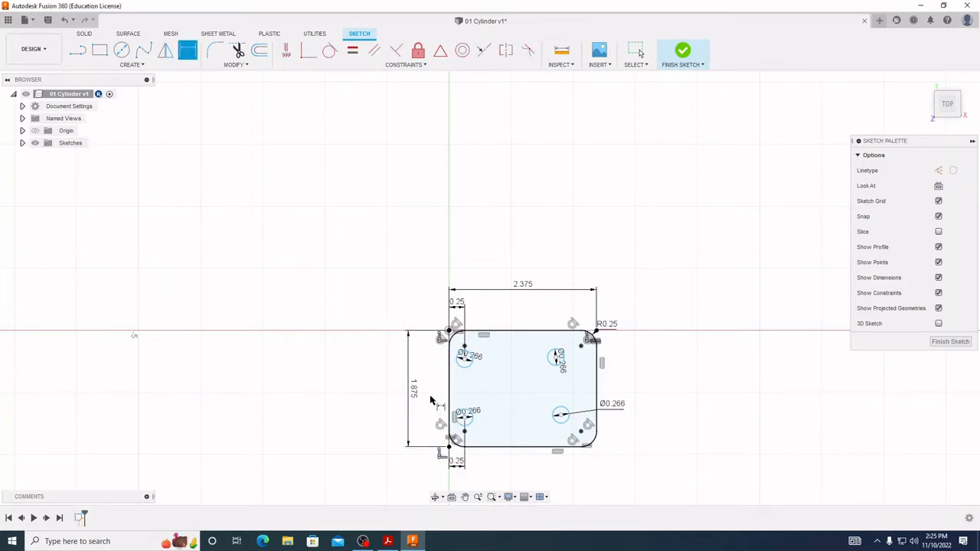
Dimension the upper-right circle's center 2.125 in from the plate's left edge
left_click(452, 389)
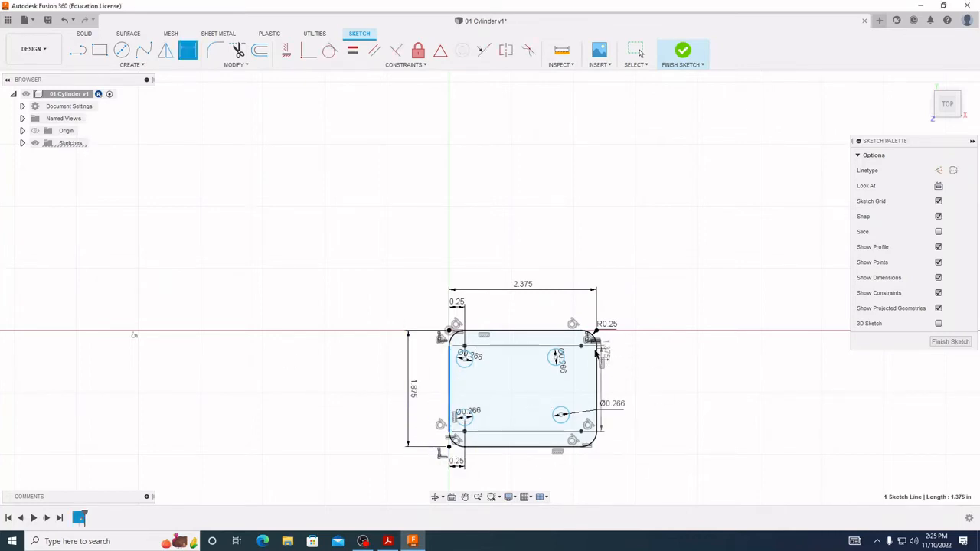
left_click(557, 358)
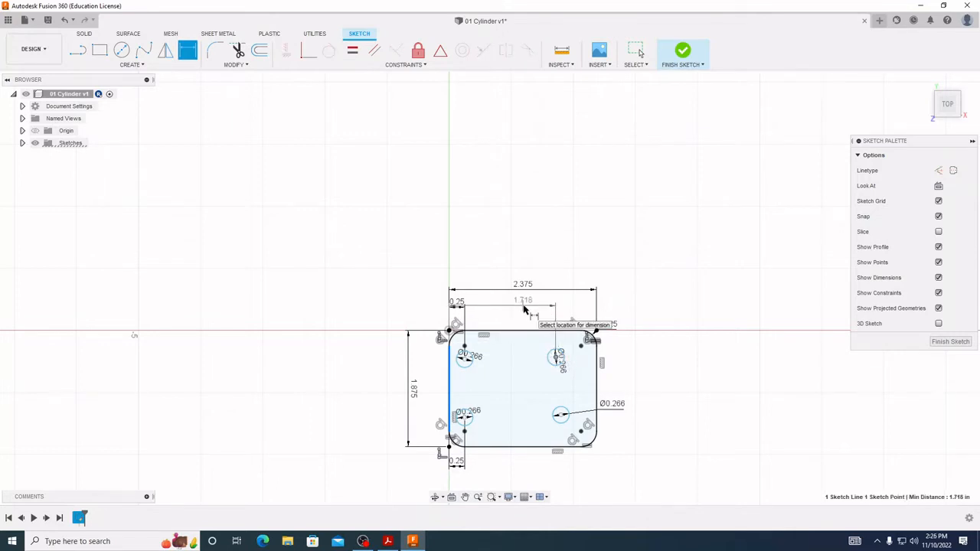
left_click(527, 308)
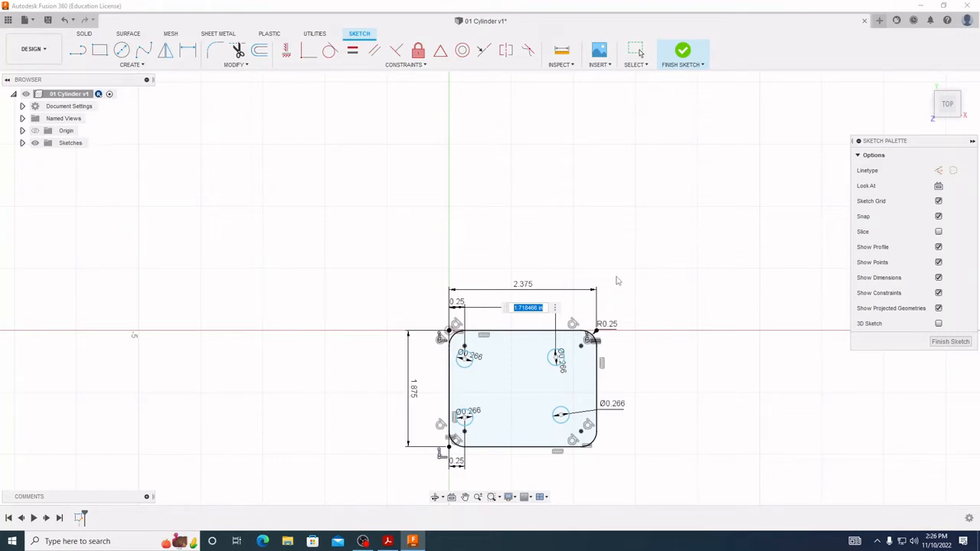
type("2.125")
key("Return")
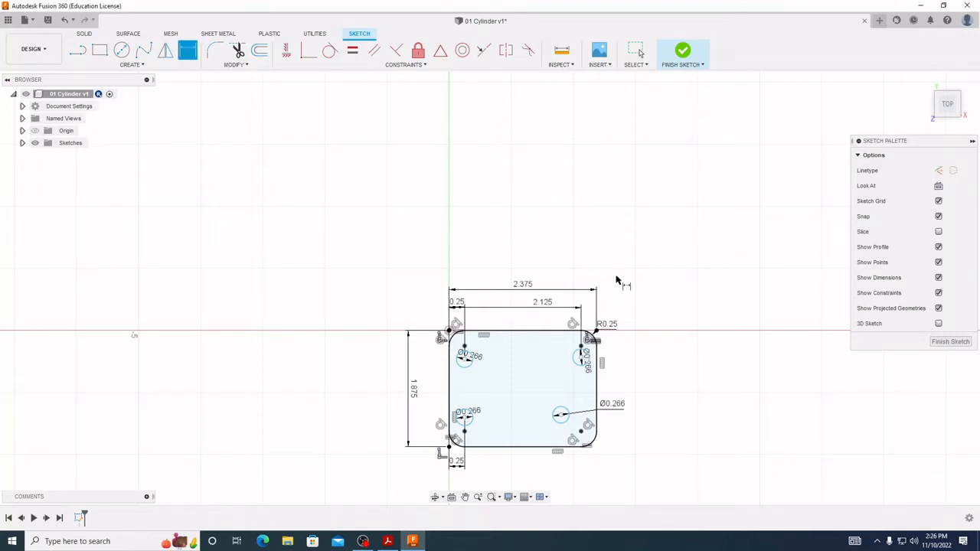
Dimension the lower-right circle's center 2.125 in from the plate's left edge
left_click(449, 406)
left_click(562, 416)
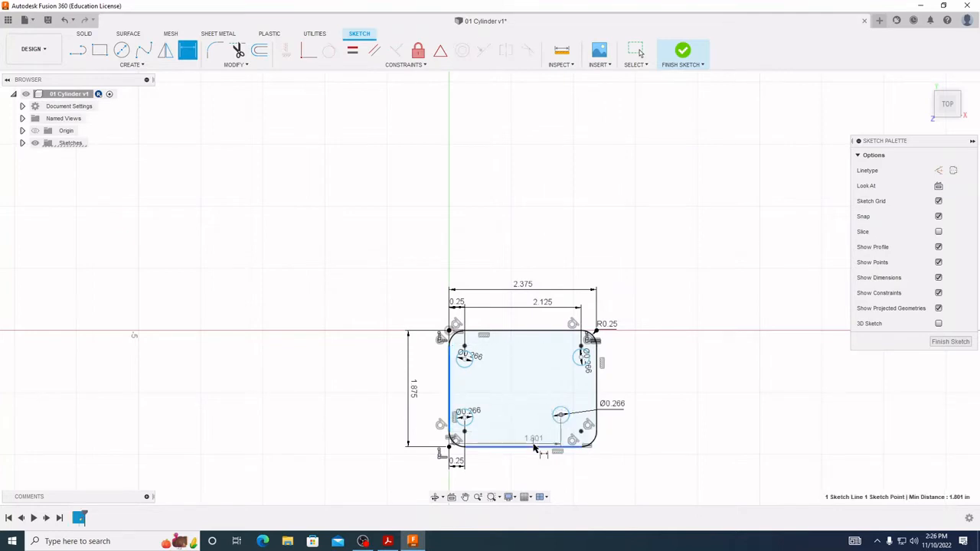
left_click(538, 470)
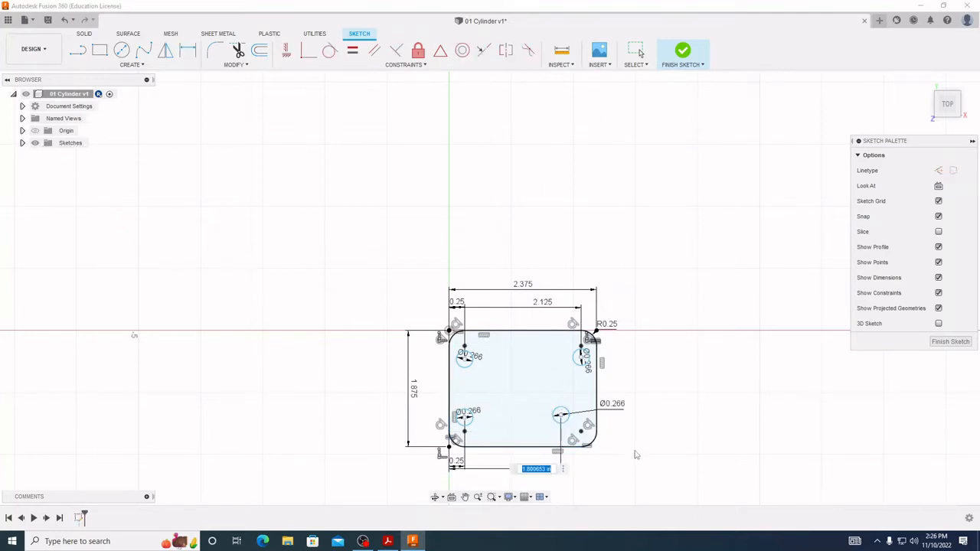
type("2.125")
key("Return")
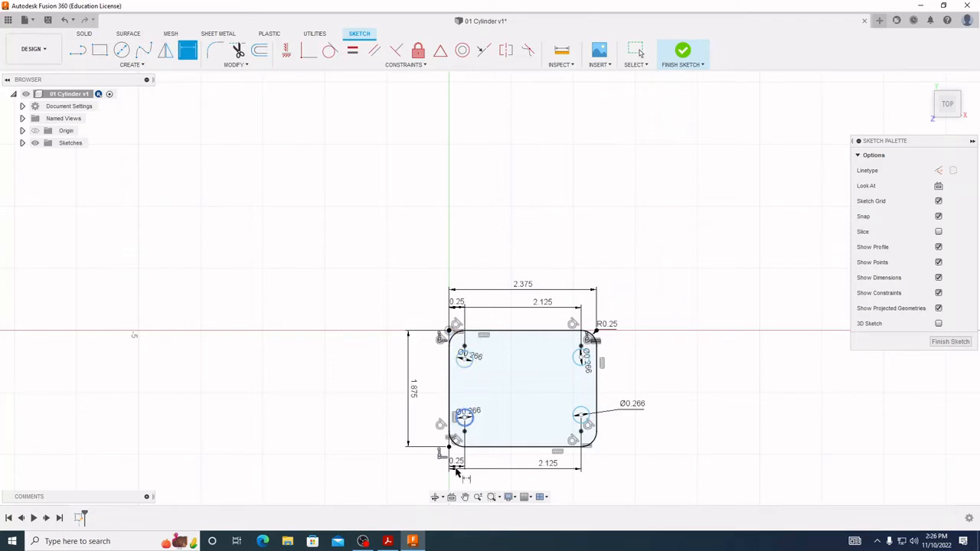
Check the vertical hole spacing in the Cylinder Drawing PDF, and in Fusion 360 dimension the upper-left circle's center 0.25 in below the plate's top edge
left_click(387, 542)
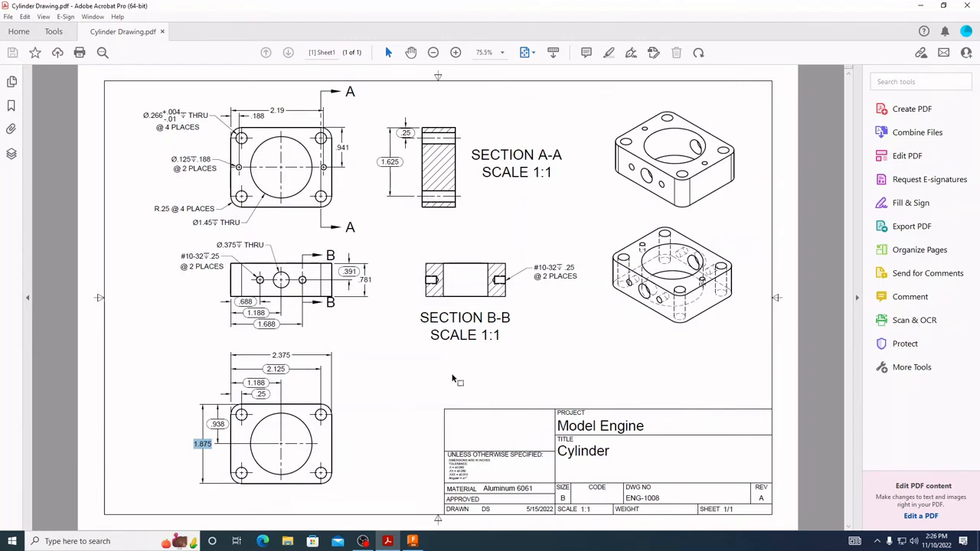
left_click(412, 541)
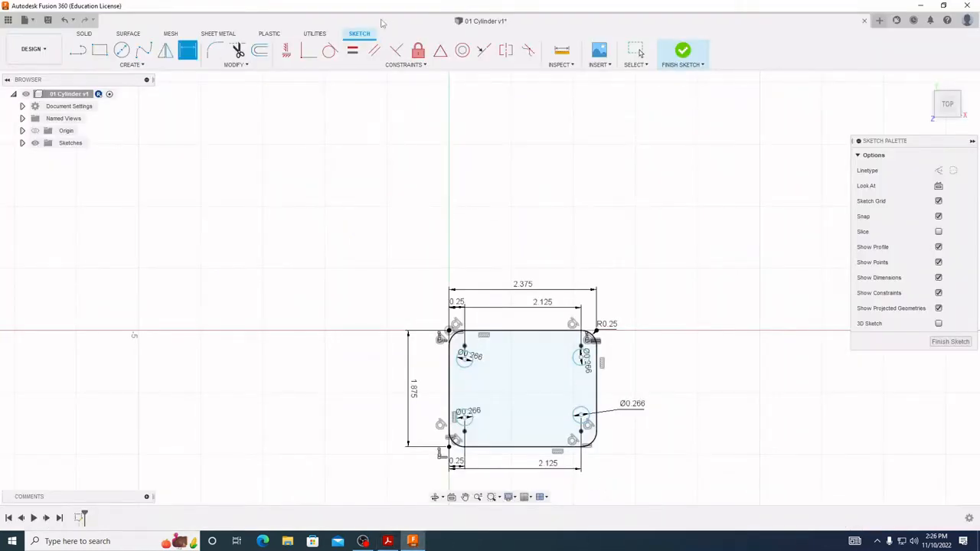
left_click(503, 335)
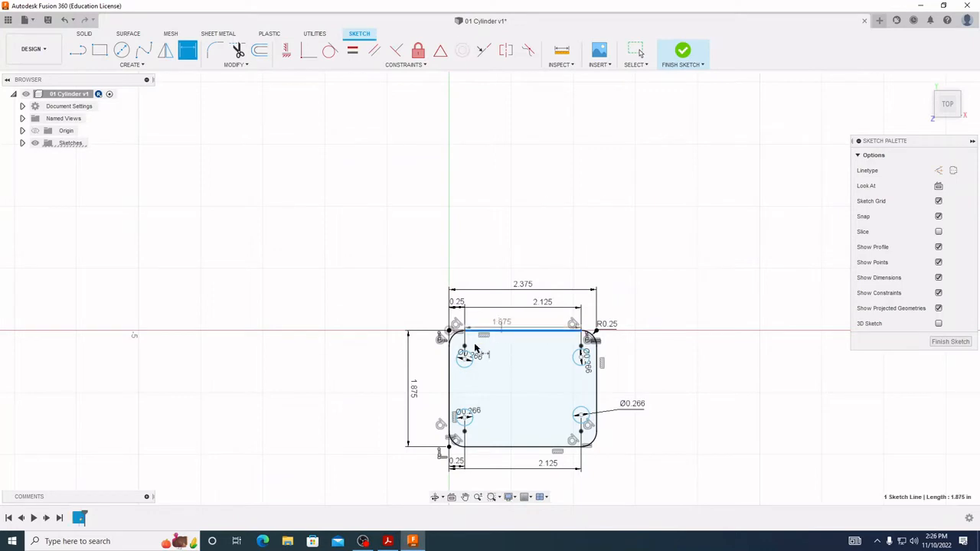
left_click(464, 357)
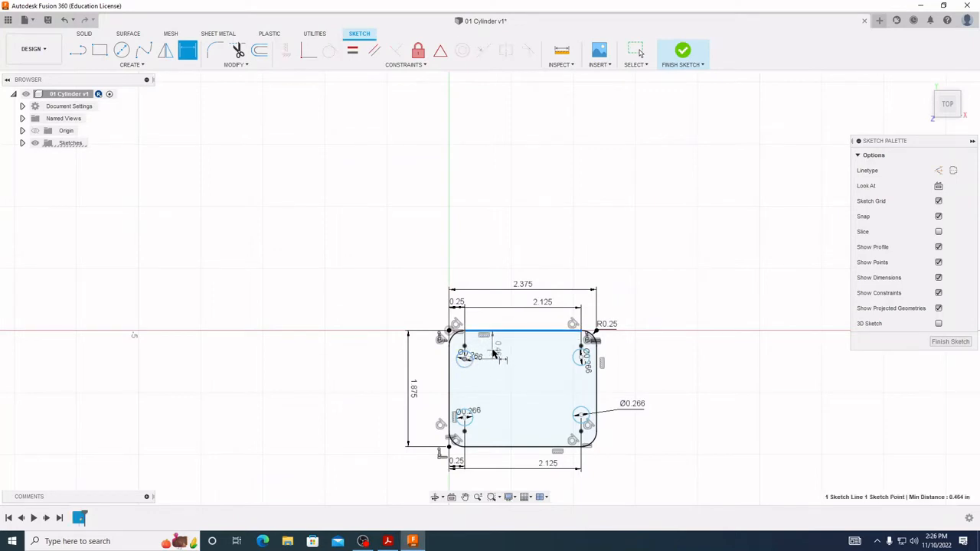
left_click(494, 352)
key("BackSpace")
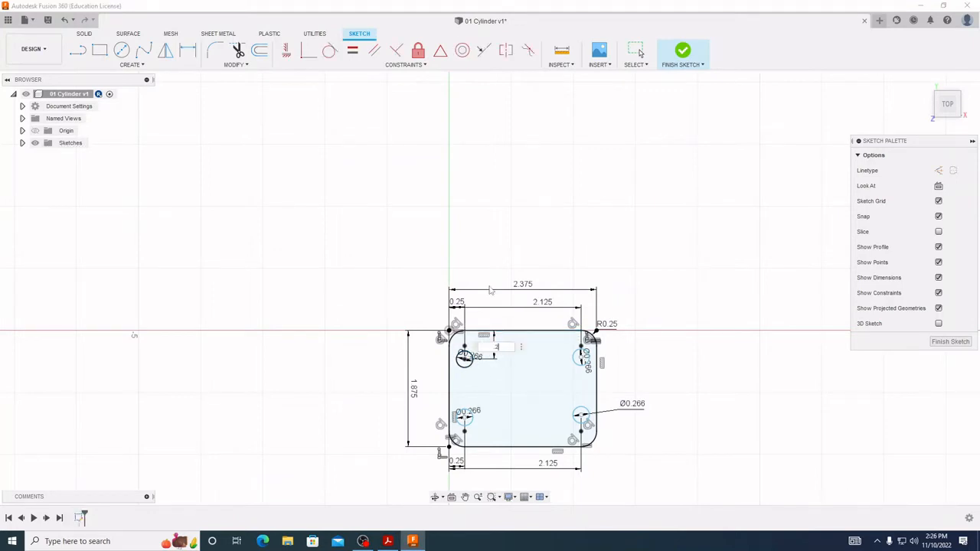
type(".250")
key("Return")
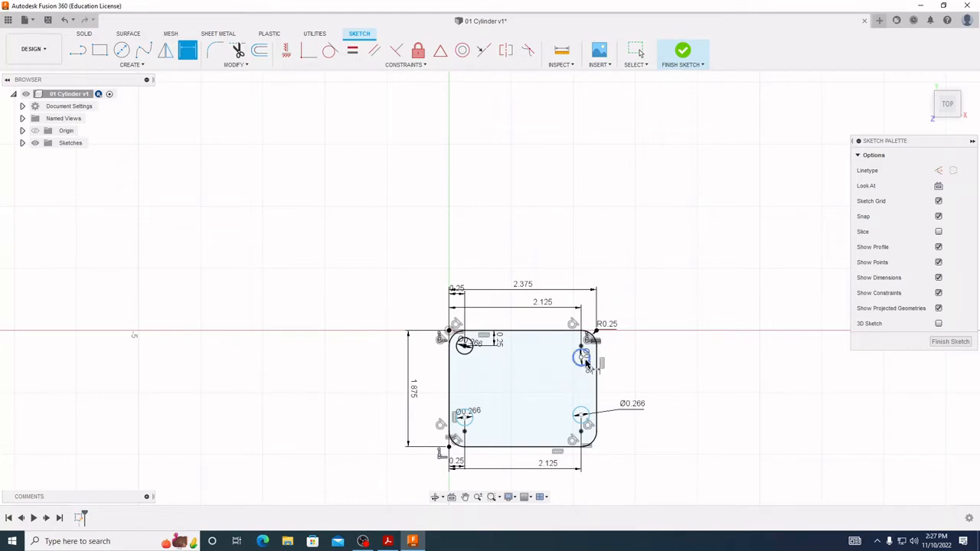
Dimension the upper-right circle's center 0.25 in below the plate's top edge
left_click(582, 358)
left_click(565, 333, "ctrl")
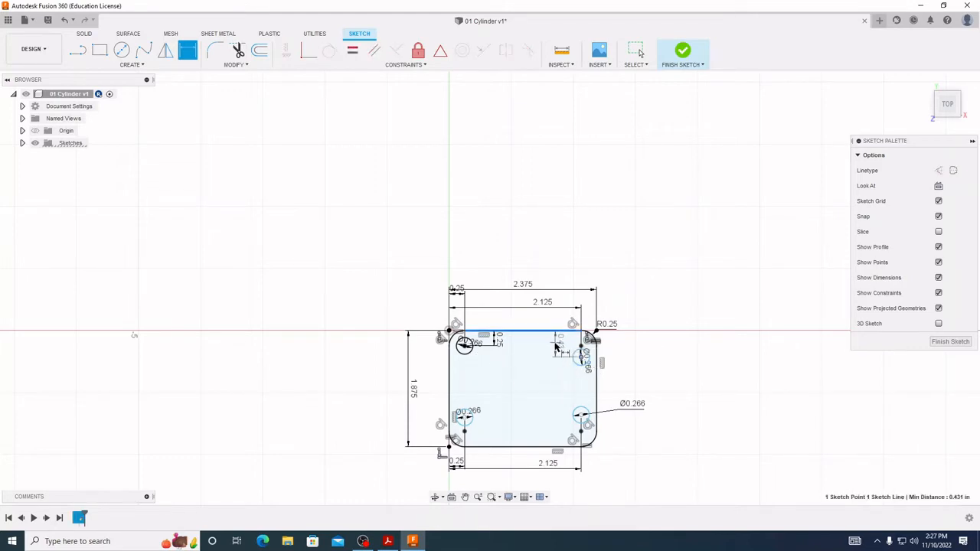
left_click(555, 348)
type("0.25")
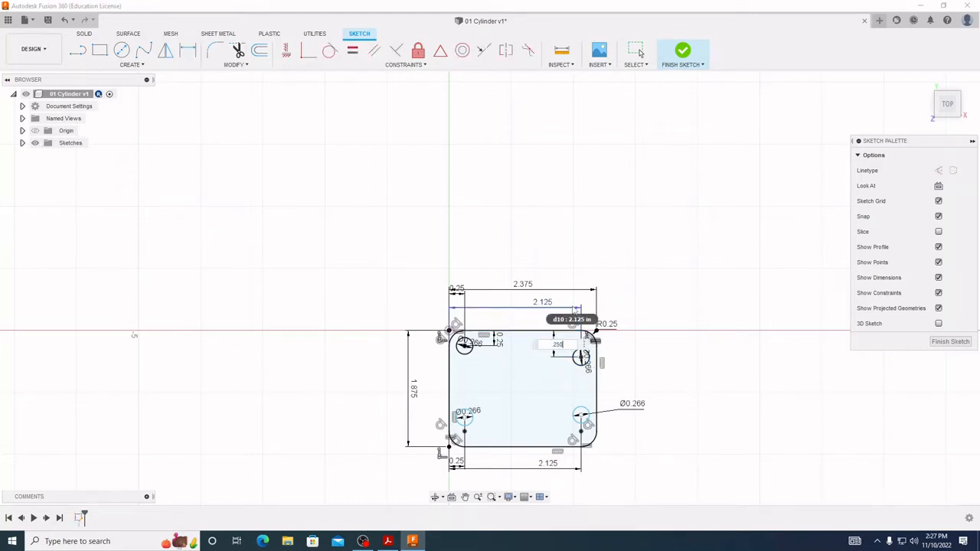
key("Return")
Dimension the lower-left circle's center 1.625 in below the plate's top edge
left_click(507, 333)
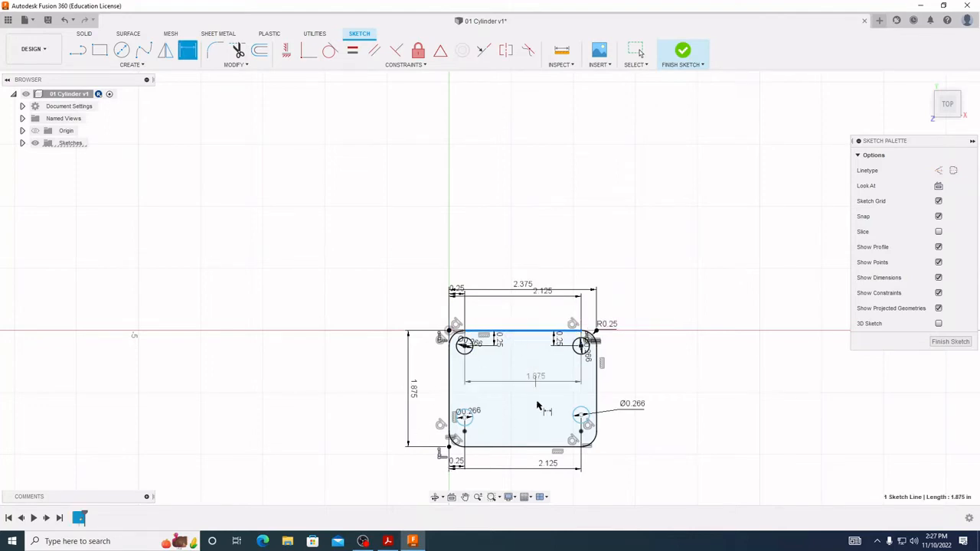
left_click(465, 414)
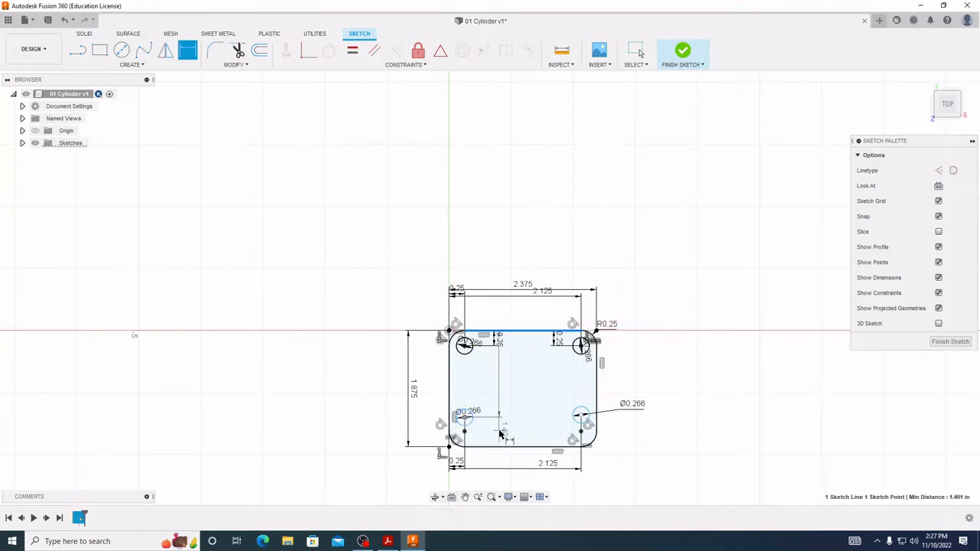
left_click(488, 395)
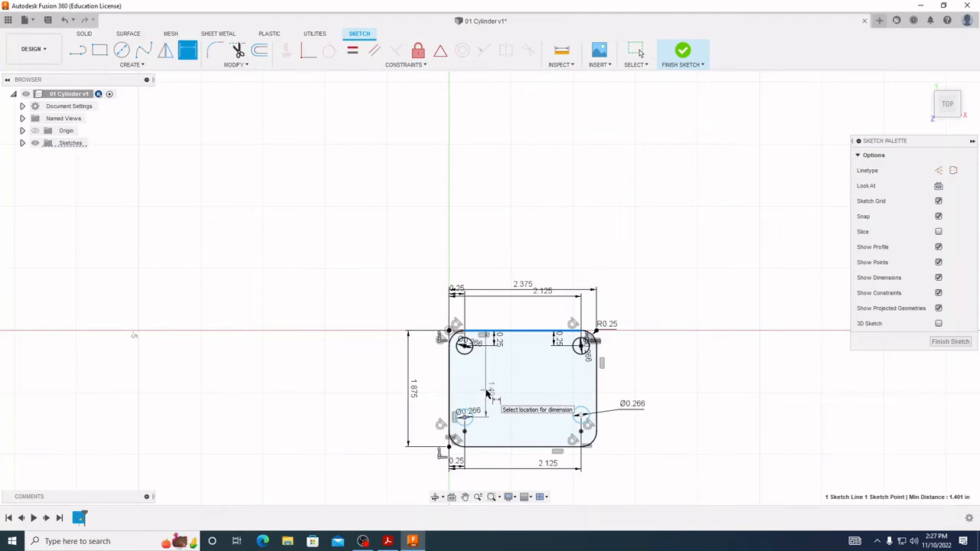
key("Return")
double_click(488, 394)
key("BackSpace")
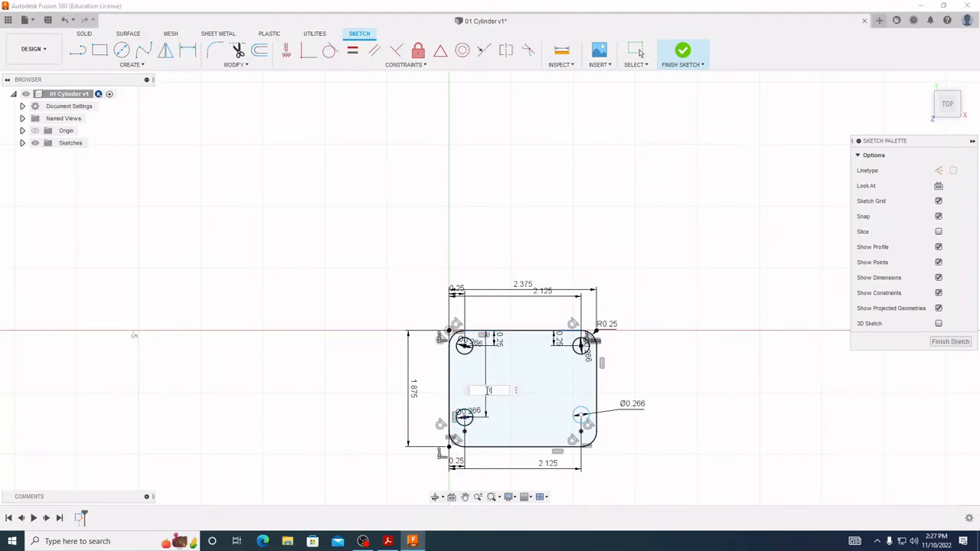
type("1.625")
key("Return")
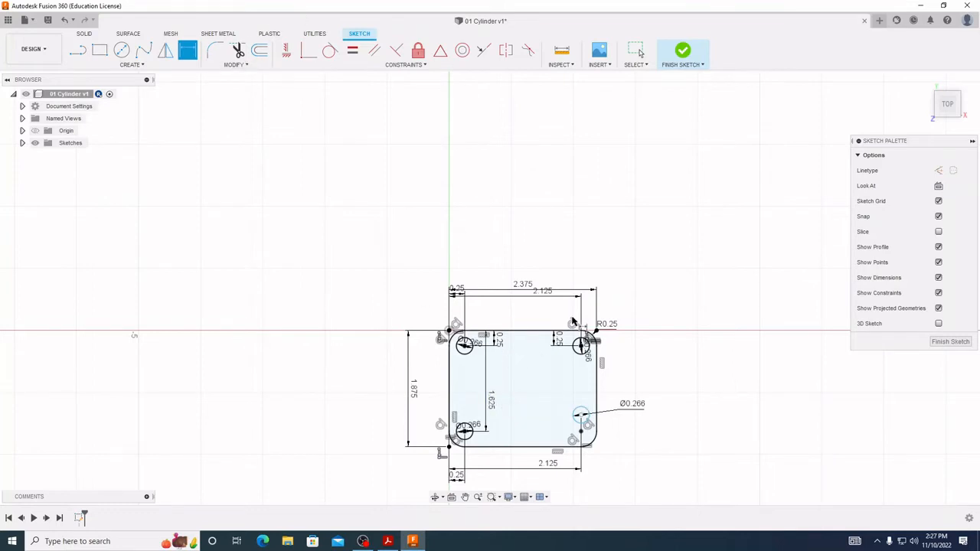
Dimension the lower-right circle's center 1.625 in below the plate's top edge
left_click(568, 331)
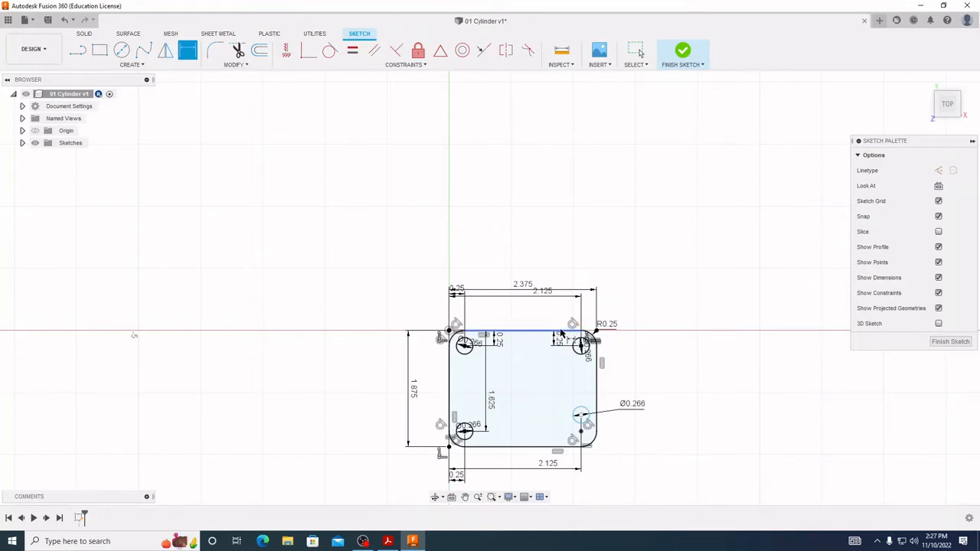
left_click(582, 415, "ctrl")
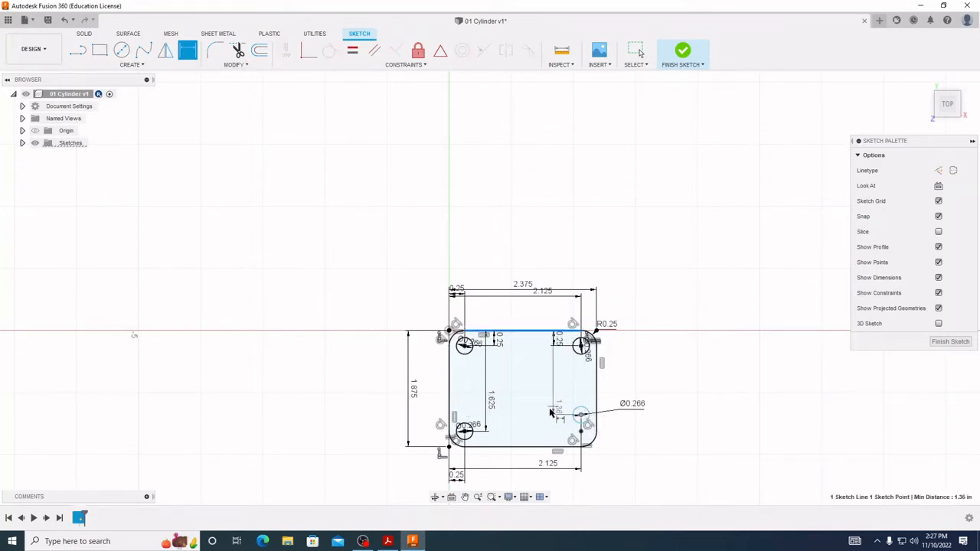
left_click(610, 398)
type("1.62")
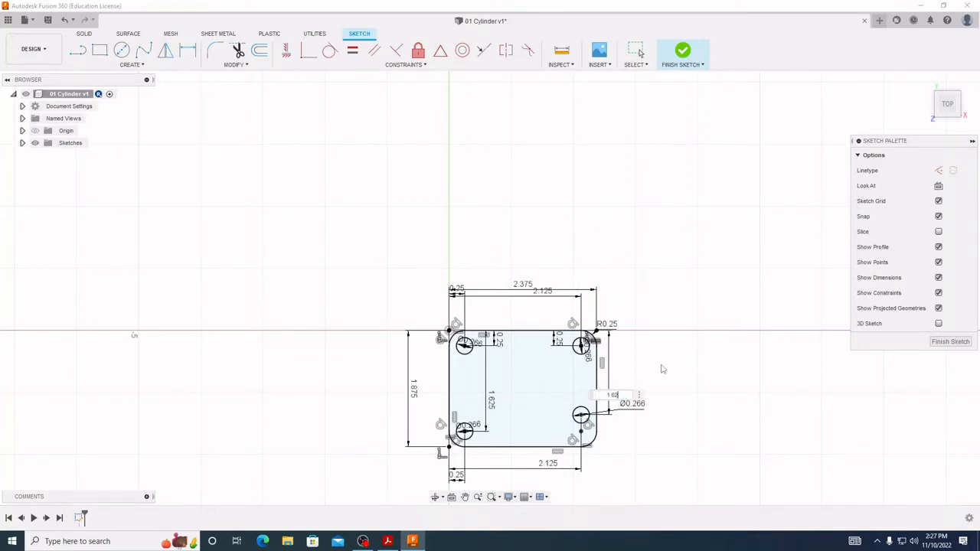
type("5")
key("Return")
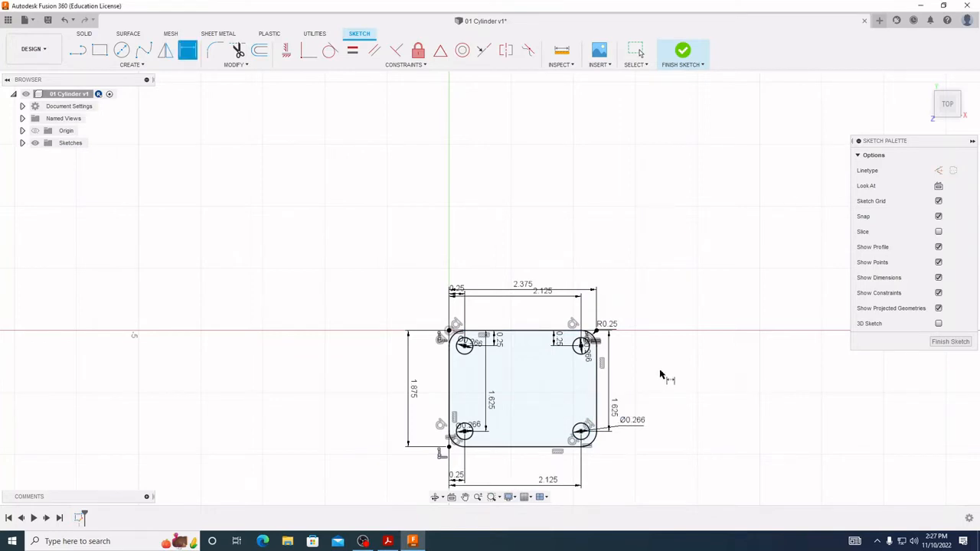
Check the central bore in the Cylinder Drawing PDF, and in Fusion 360 sketch a 1.45 in diameter circle at the plate's center
left_click(387, 541)
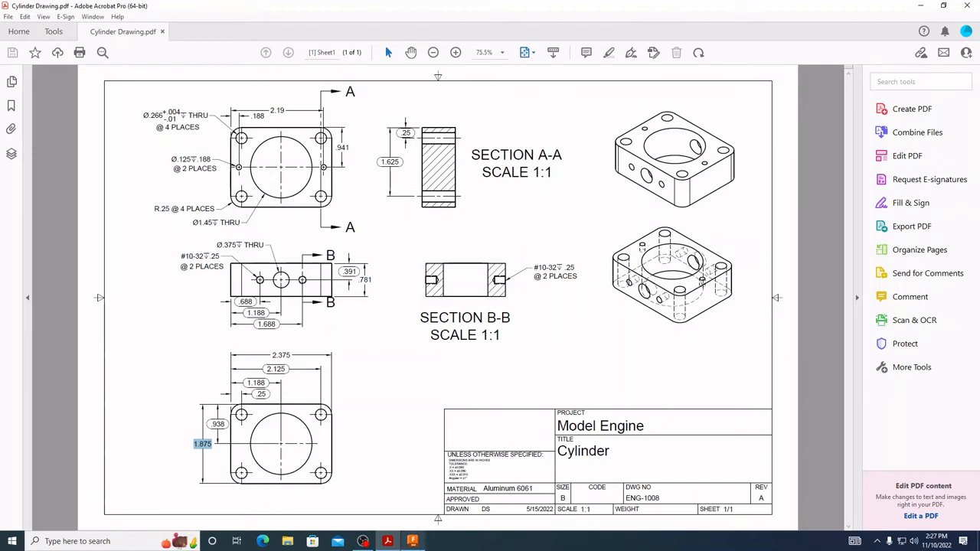
left_click(412, 542)
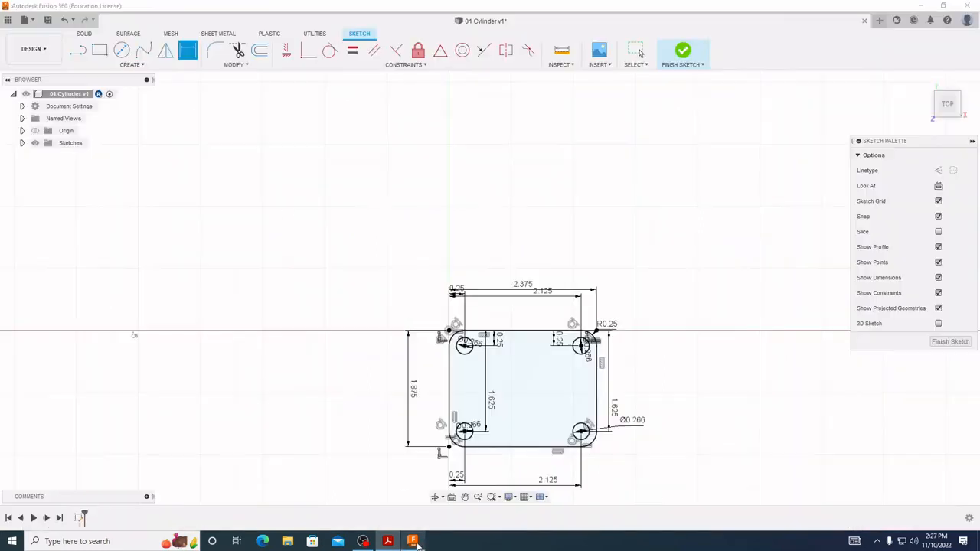
left_click(122, 50)
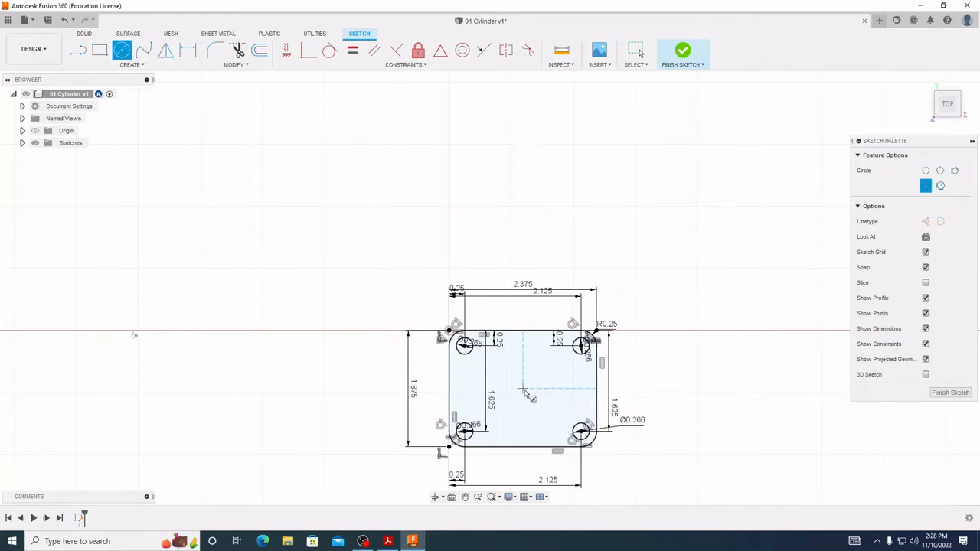
left_click(523, 389)
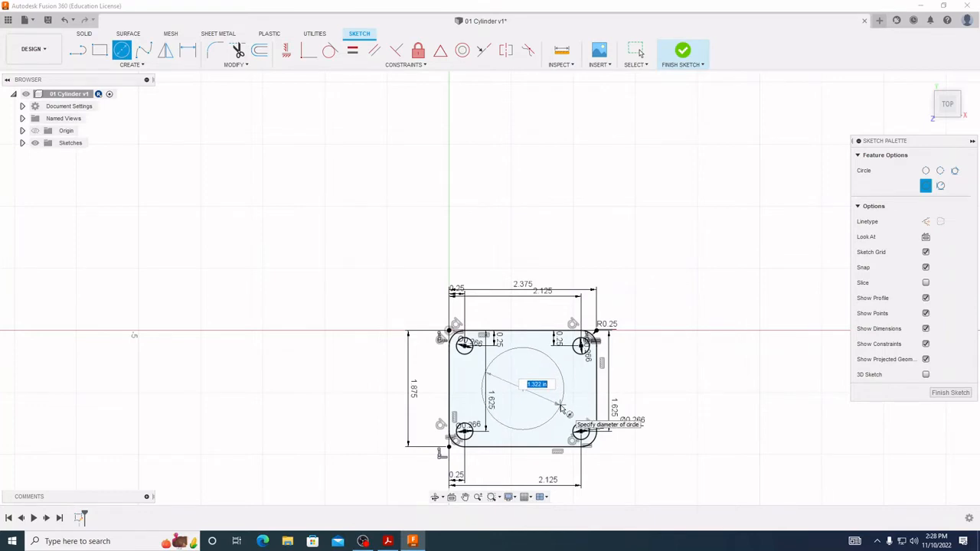
type("1.450")
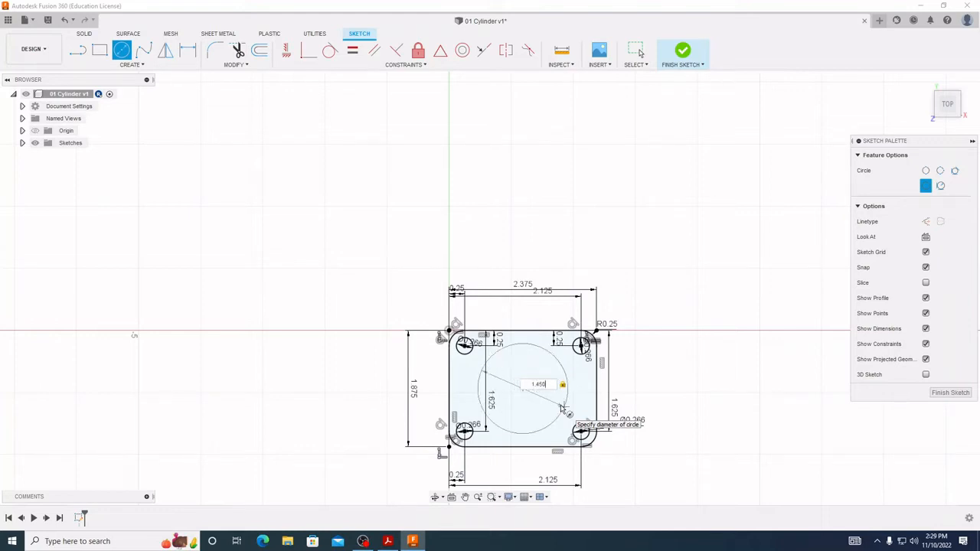
key("Return")
key("Escape")
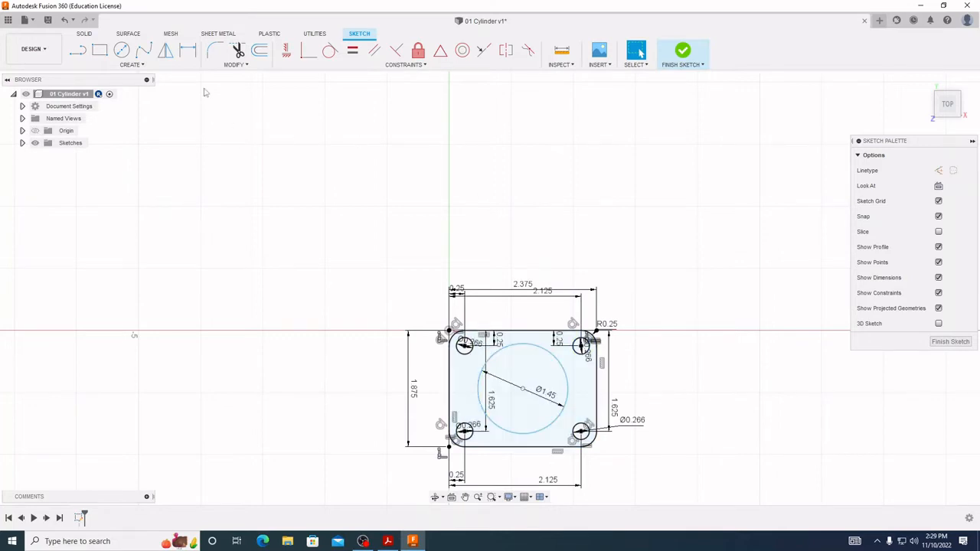
Dimension the central bore's center 0.938 in below the plate's top edge
left_click(186, 52)
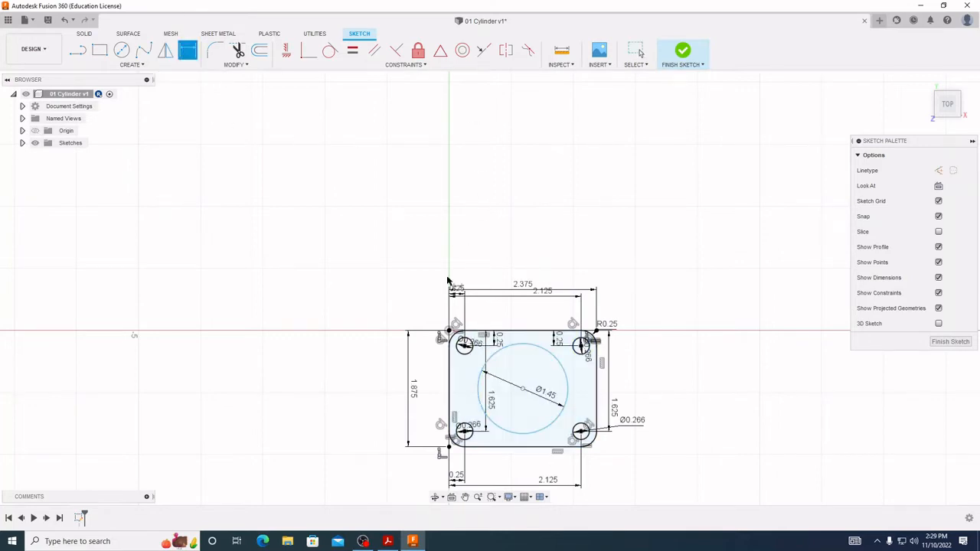
left_click(526, 402)
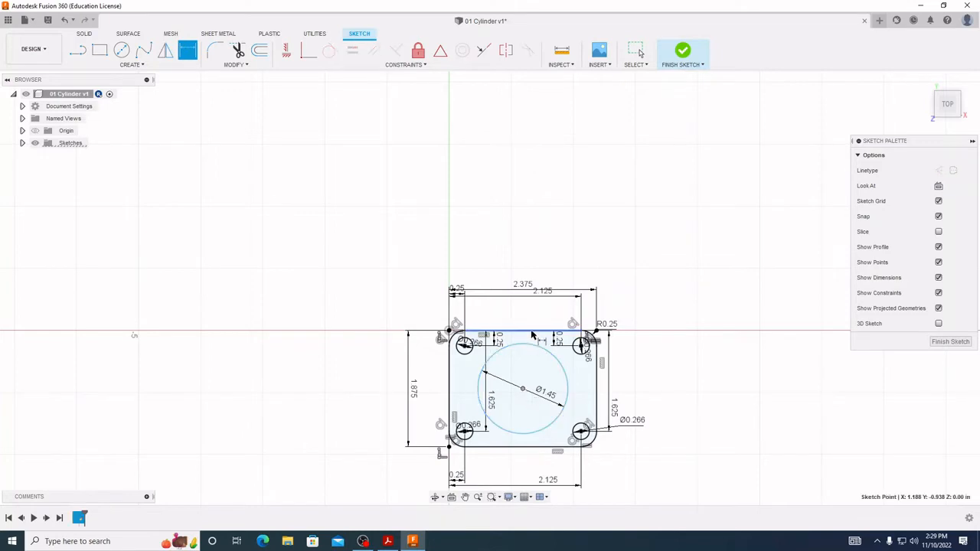
left_click(528, 331)
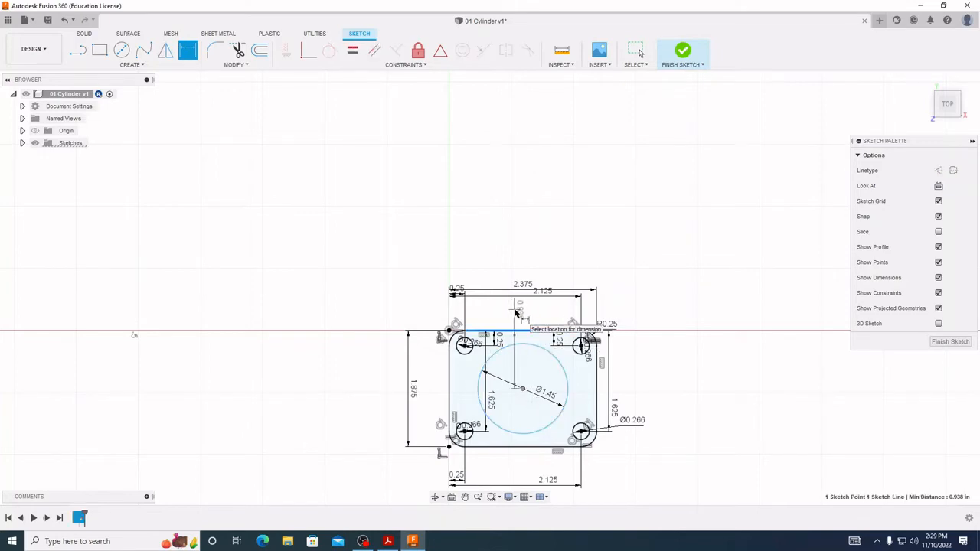
left_click(517, 310)
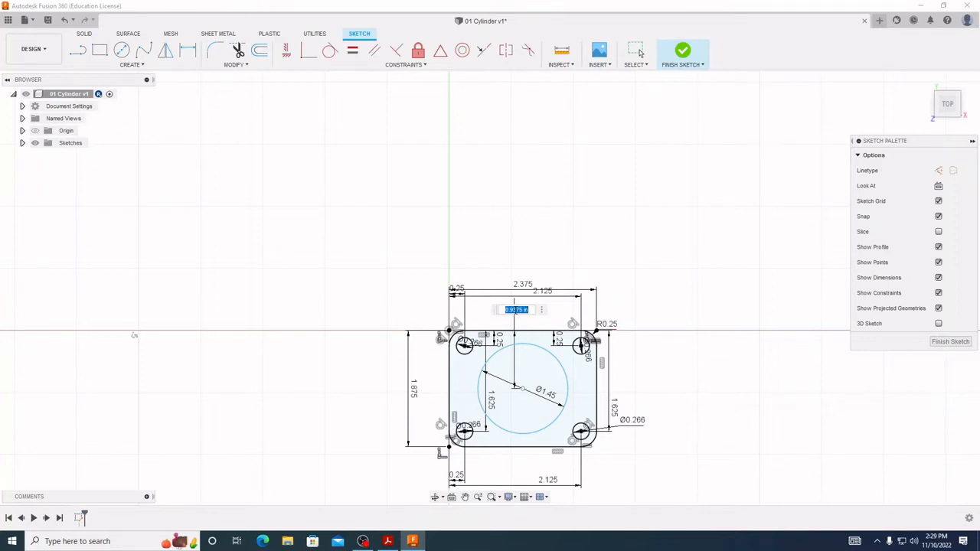
key("BackSpace")
key("Return")
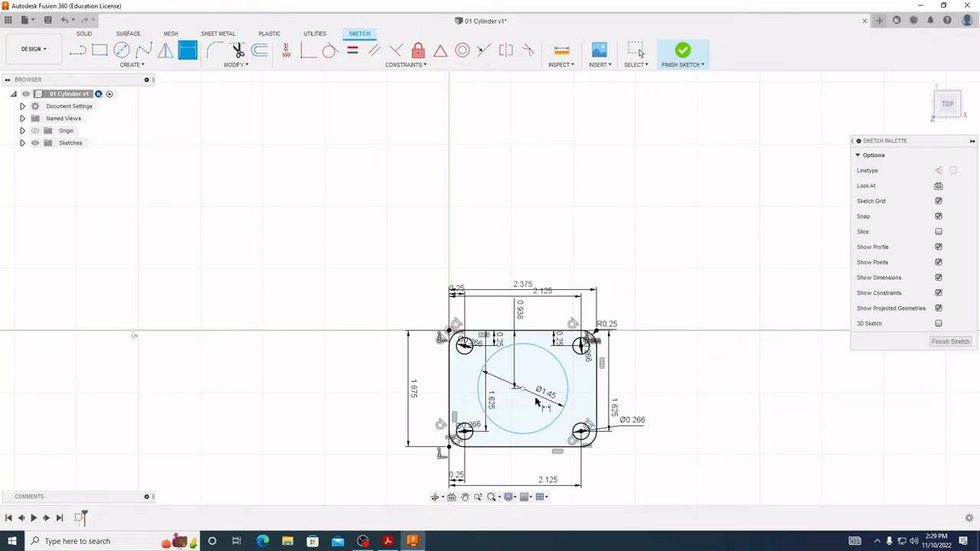
Check the Cylinder Drawing PDF, dimension the bore's center 1.188 in from the plate's left edge in Fusion 360, and finish the sketch
left_click(387, 541)
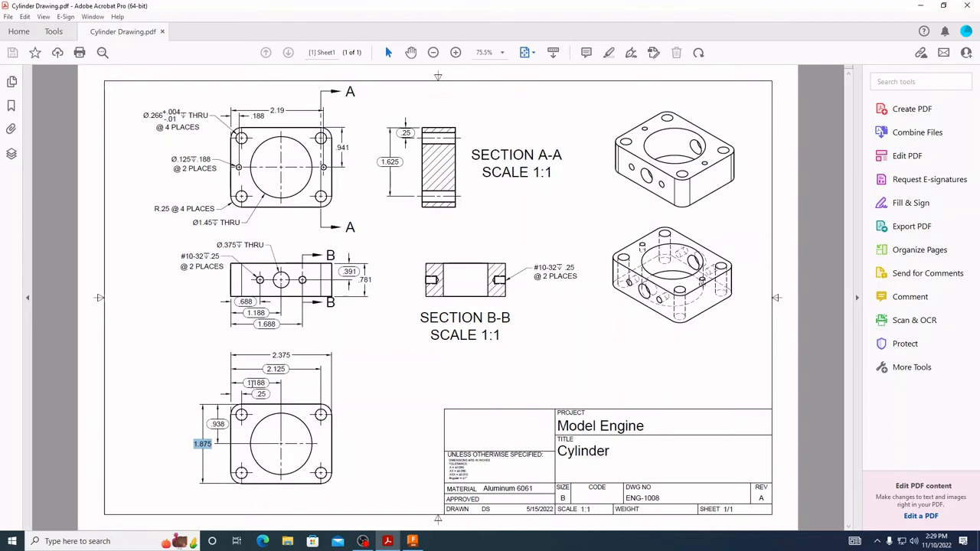
left_click(412, 541)
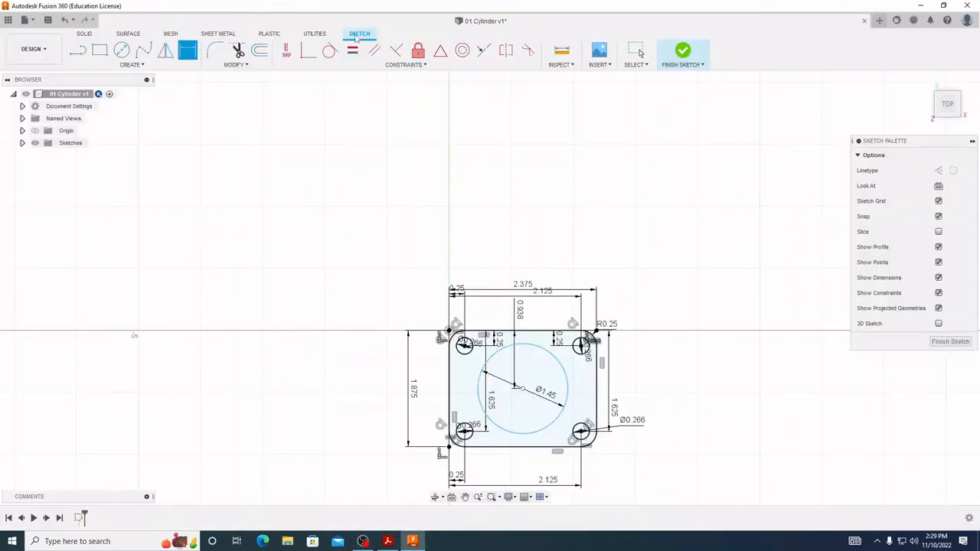
left_click(454, 385)
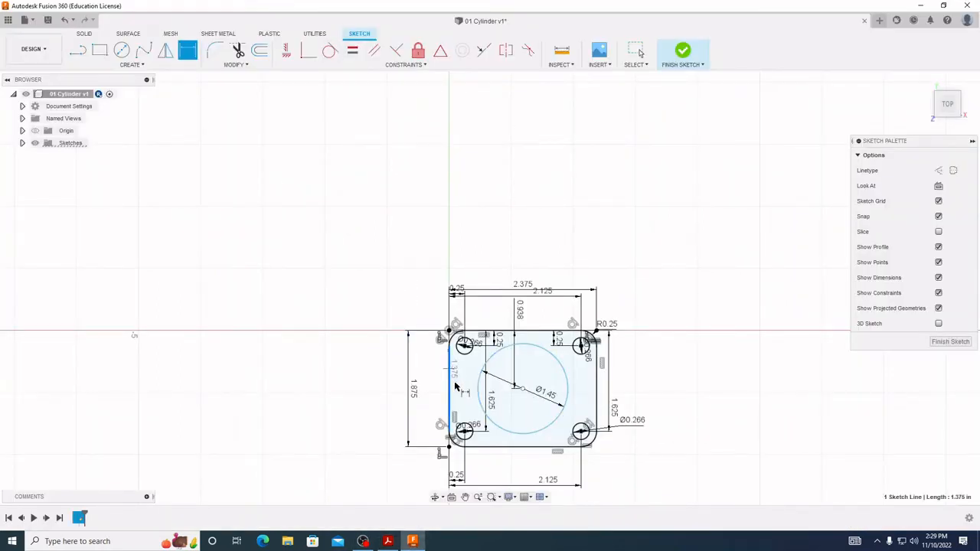
left_click(521, 389, "shift")
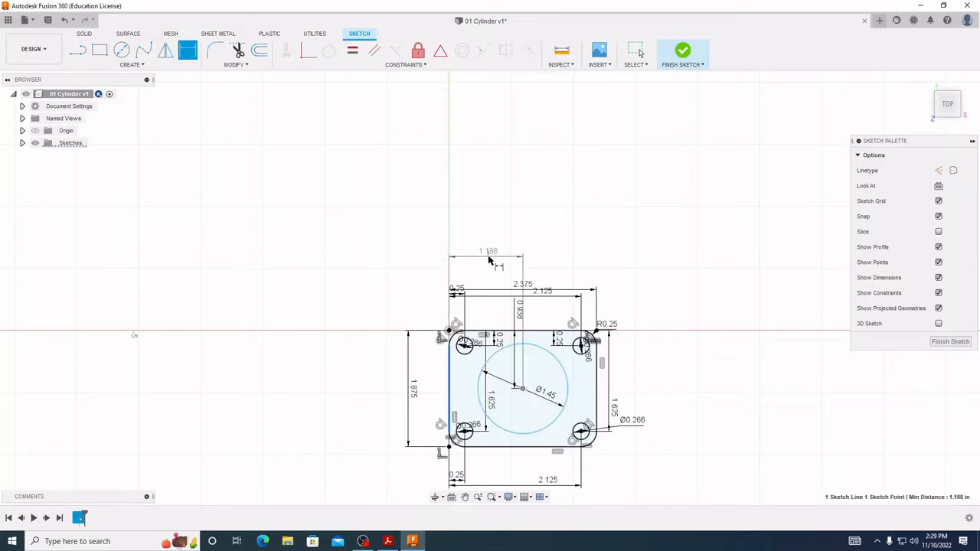
left_click(490, 259)
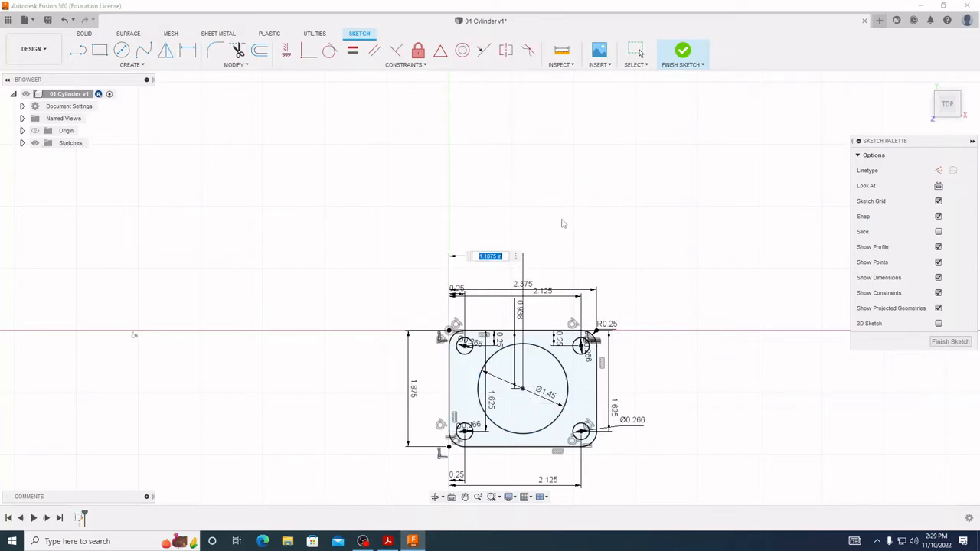
key("Return")
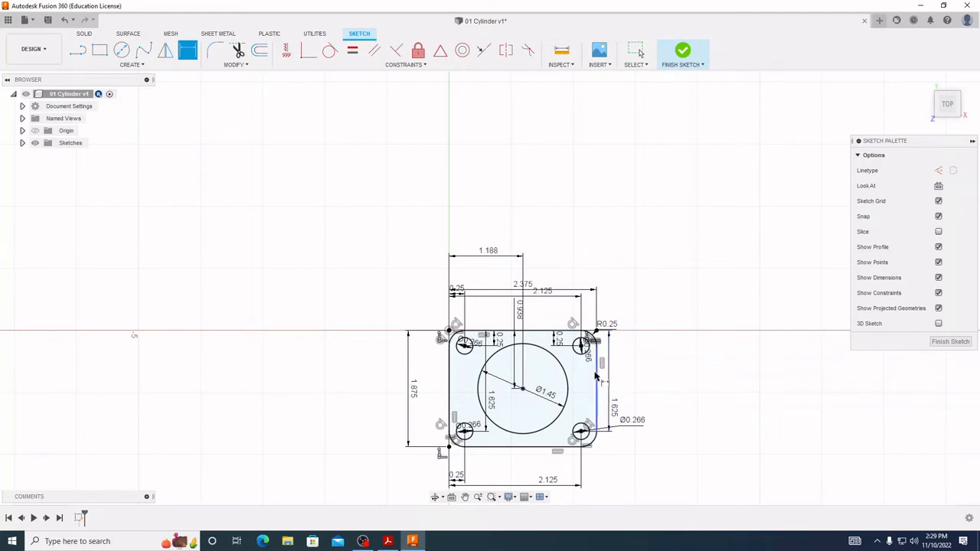
left_click(950, 342)
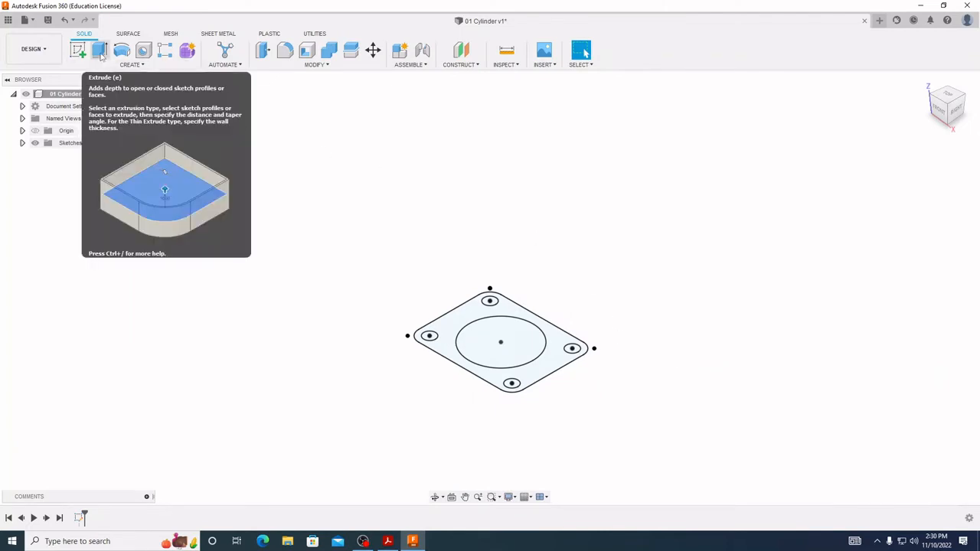
Check the height in the Cylinder Drawing PDF and, in Fusion 360, extrude the plate profile around the holes by -0.781 in as a new body
left_click(99, 52)
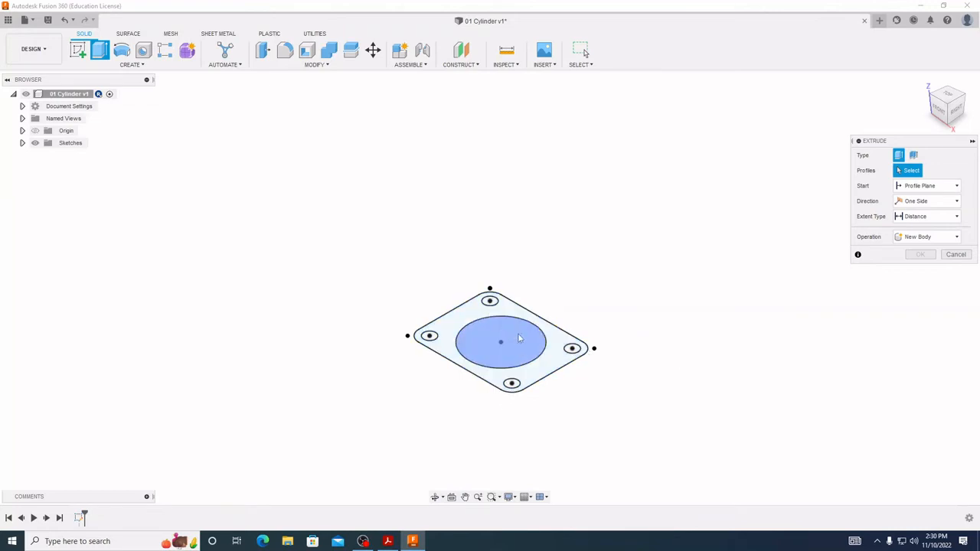
left_click(555, 363)
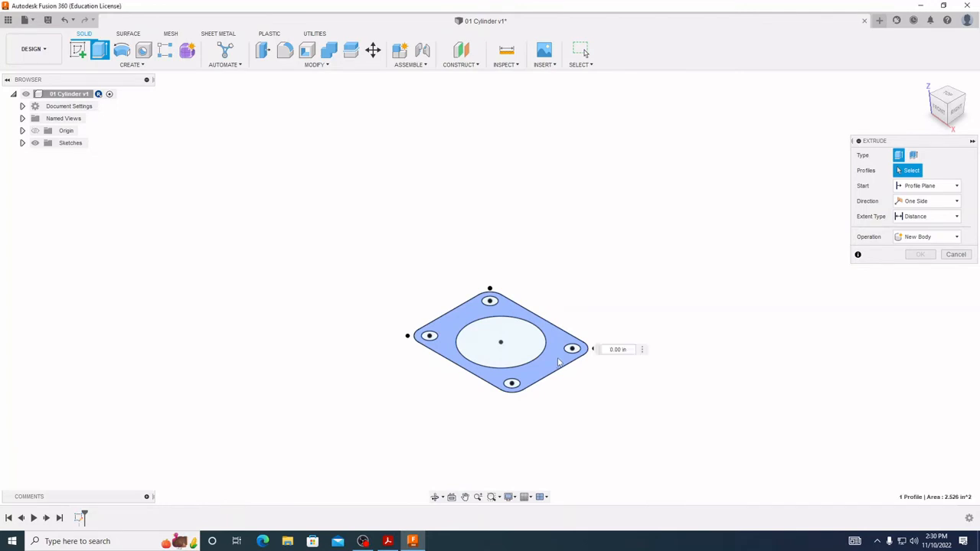
left_click(387, 541)
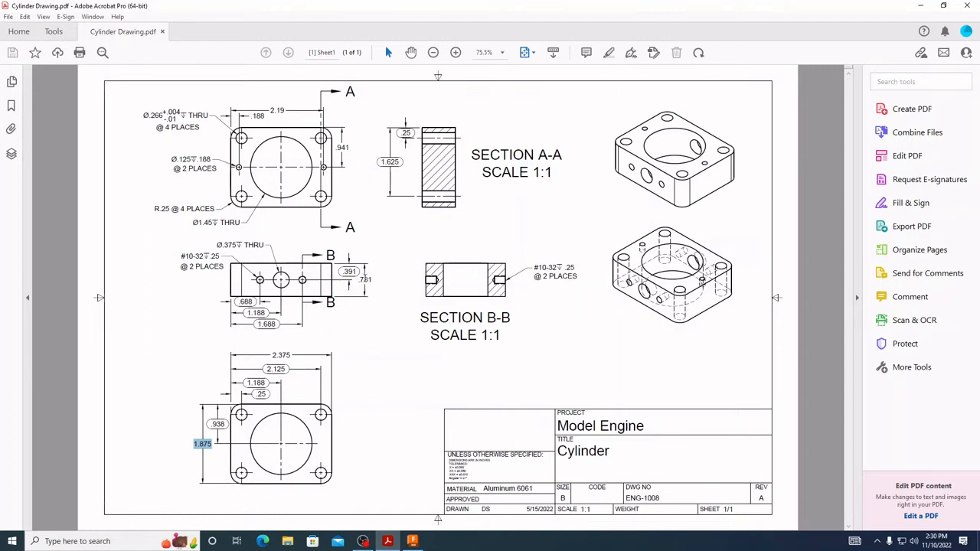
left_click(412, 542)
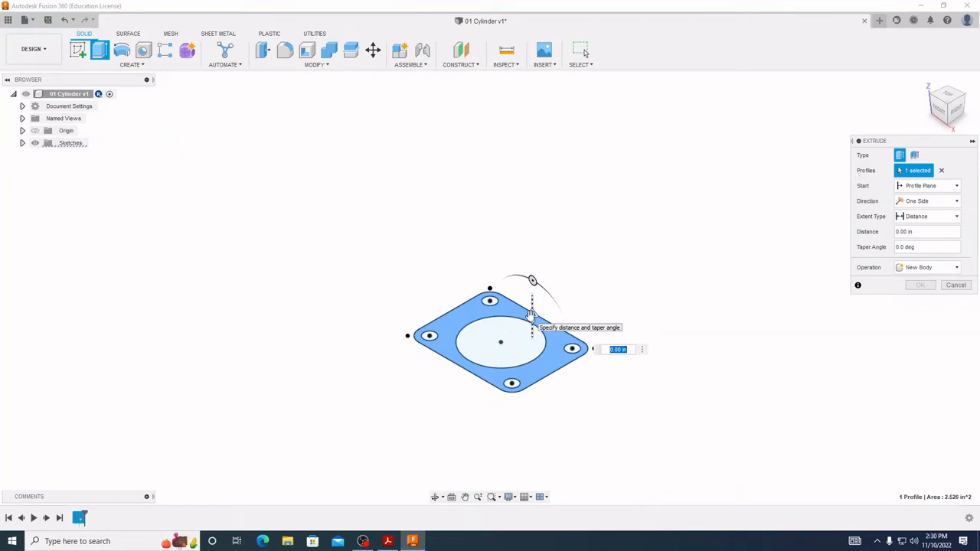
left_click_drag(532, 312, 532, 327)
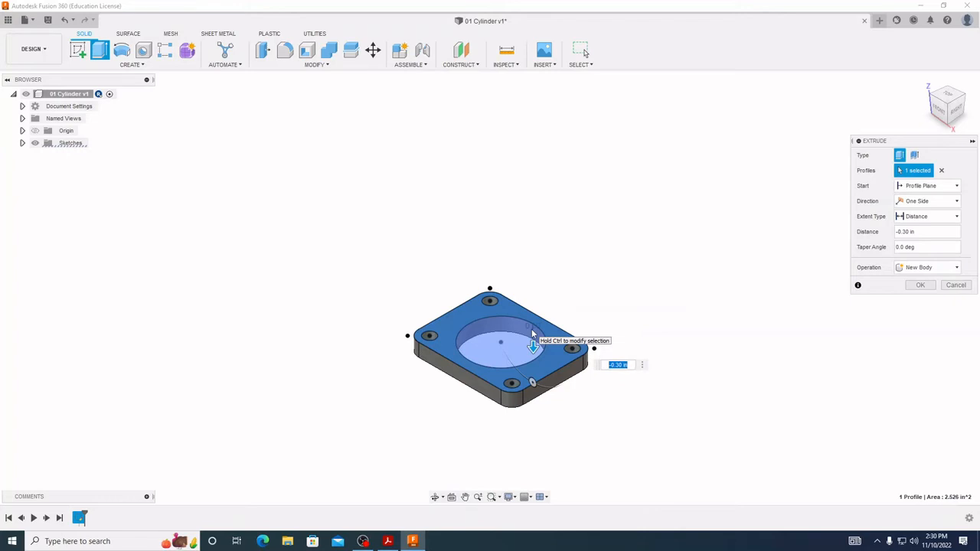
type("-.781")
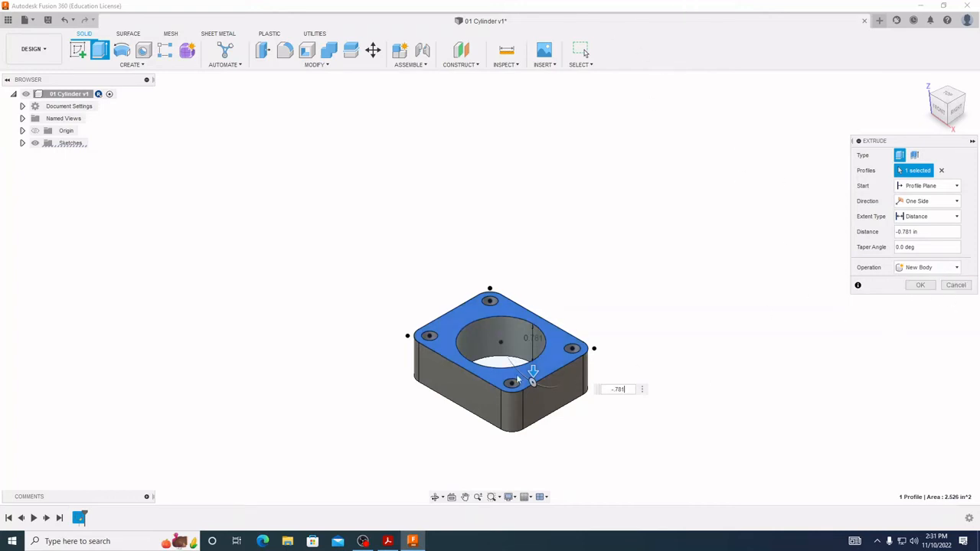
left_click(921, 285)
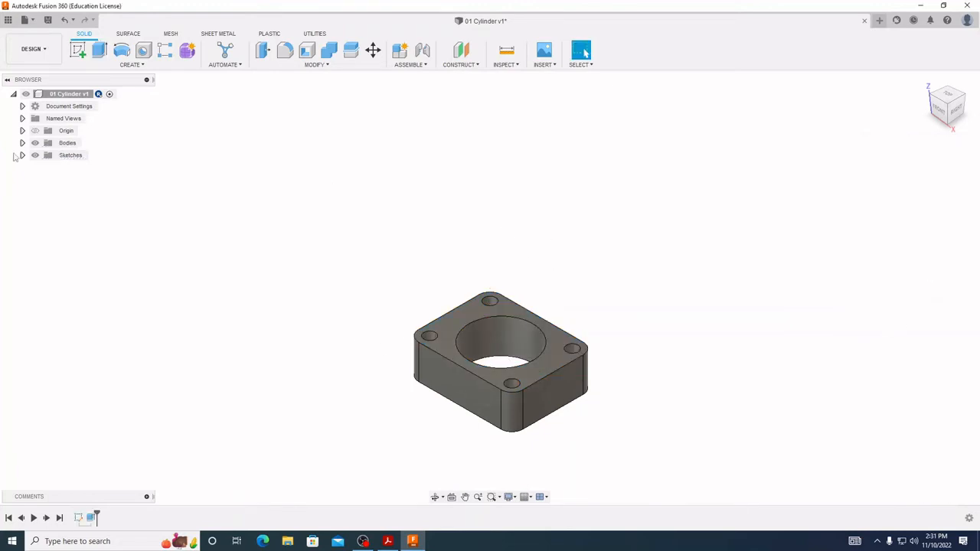
Show the origin geometry, examine from several angles how the body sits relative to the origin point and planes, and hide it again
left_click(22, 130)
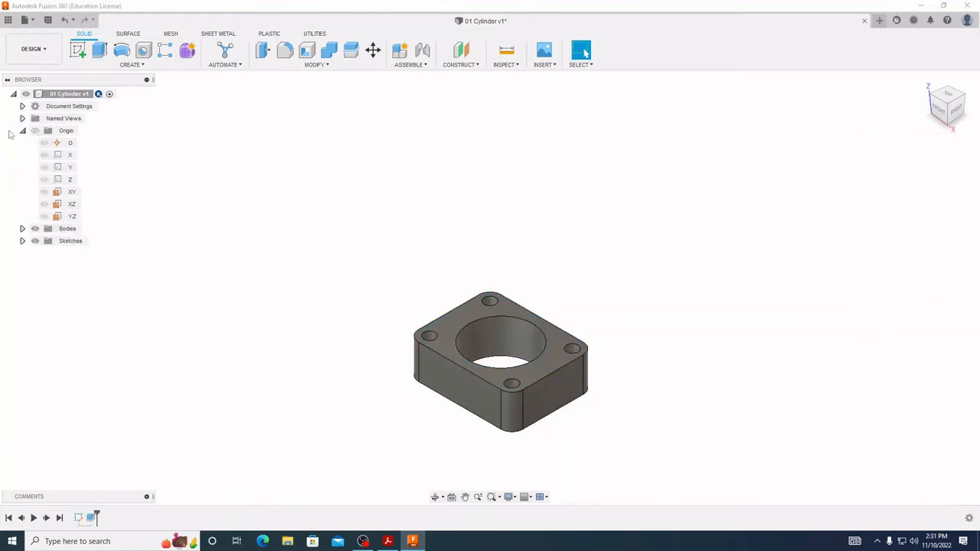
left_click(39, 132)
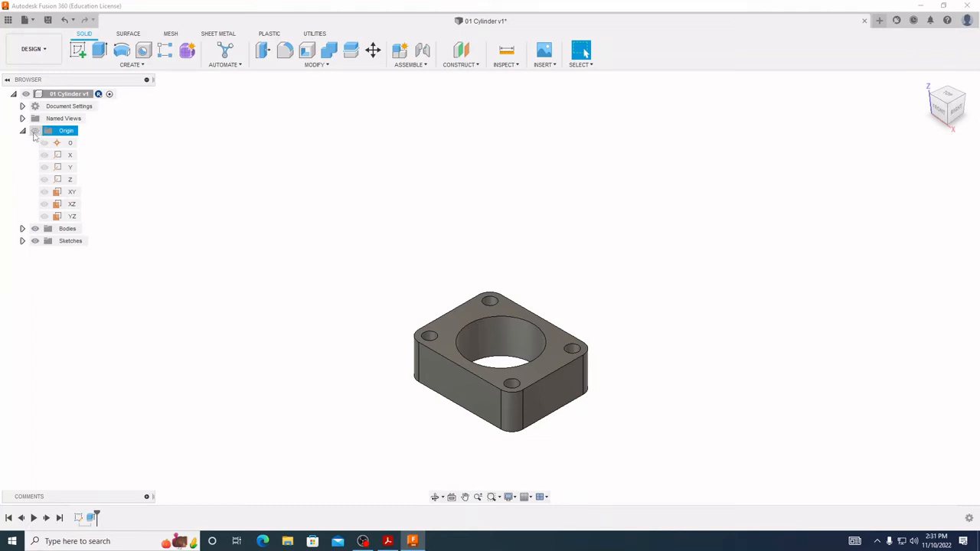
left_click(35, 132)
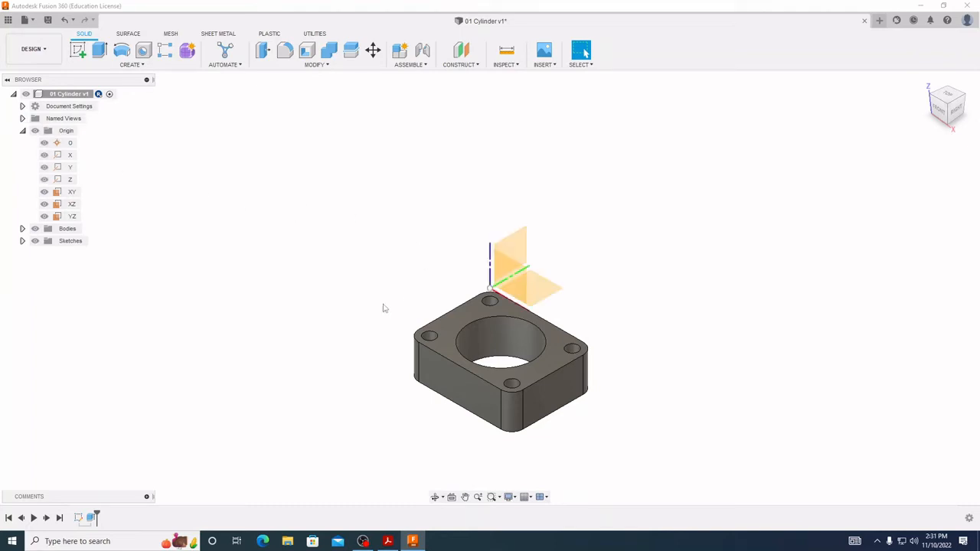
middle_click_drag(437, 405, 462, 367, "shift")
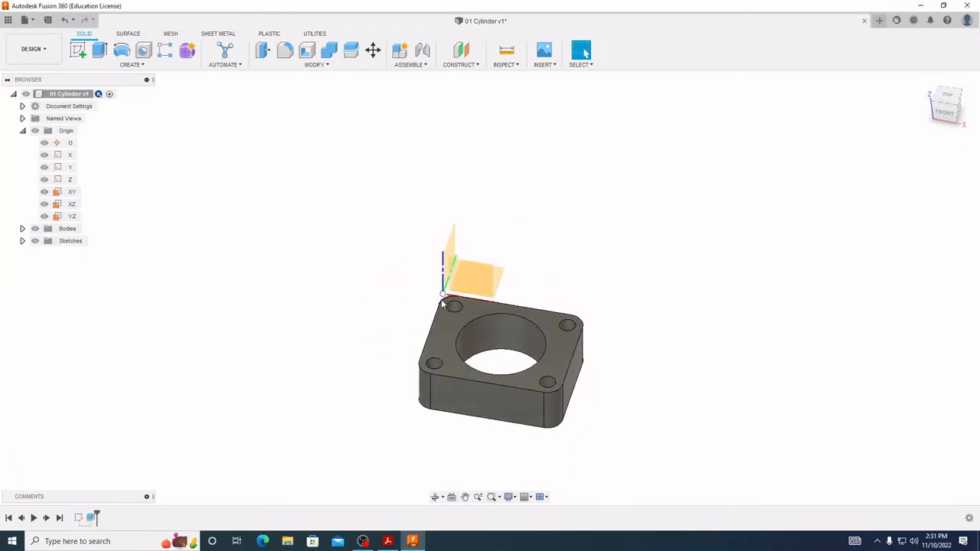
middle_click_drag(516, 322, 531, 309, "shift")
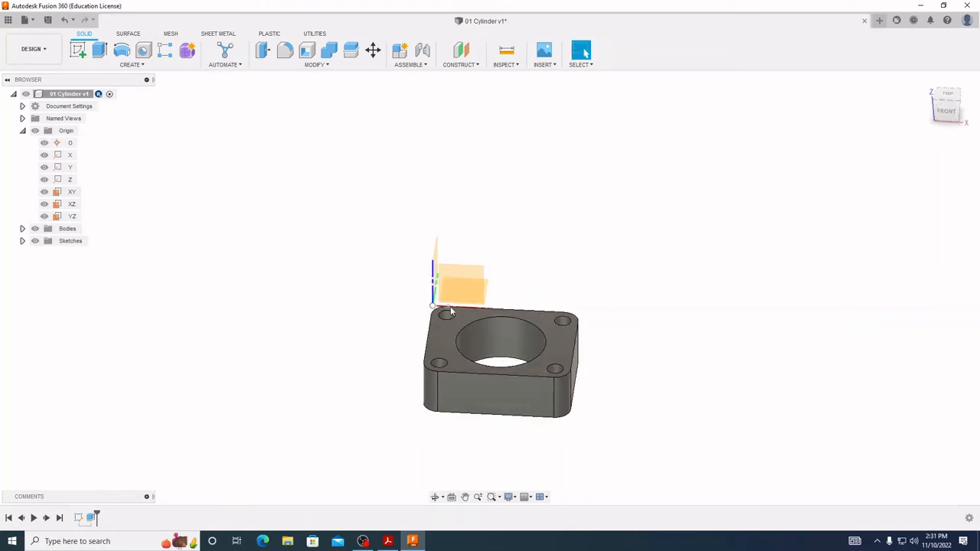
middle_click_drag(449, 310, 499, 308, "shift")
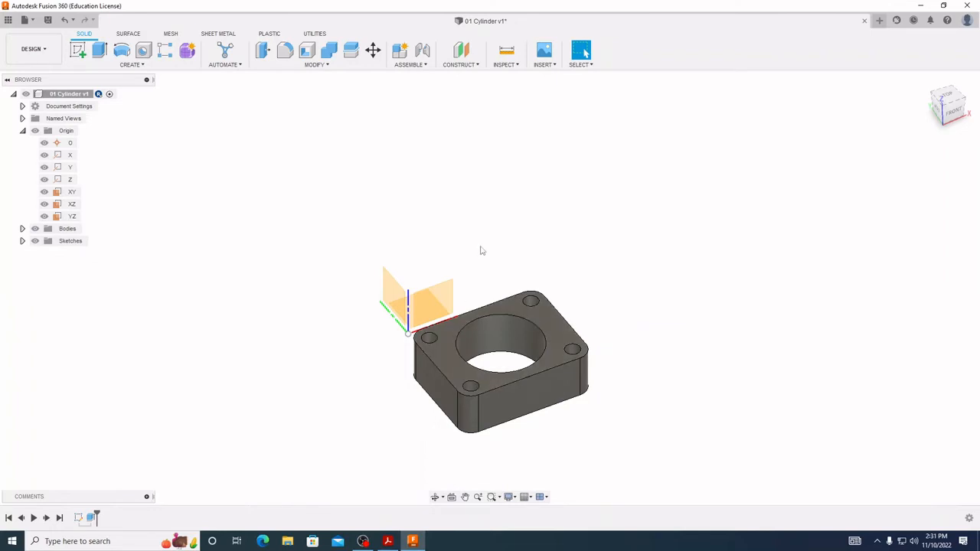
mouse_move(686, 387)
middle_mouse_down("shift")
mouse_move(659, 396)
mouse_move(696, 365)
mouse_move(651, 373)
mouse_move(671, 408)
mouse_move(682, 379)
mouse_move(670, 393)
middle_mouse_up("shift")
key("Escape")
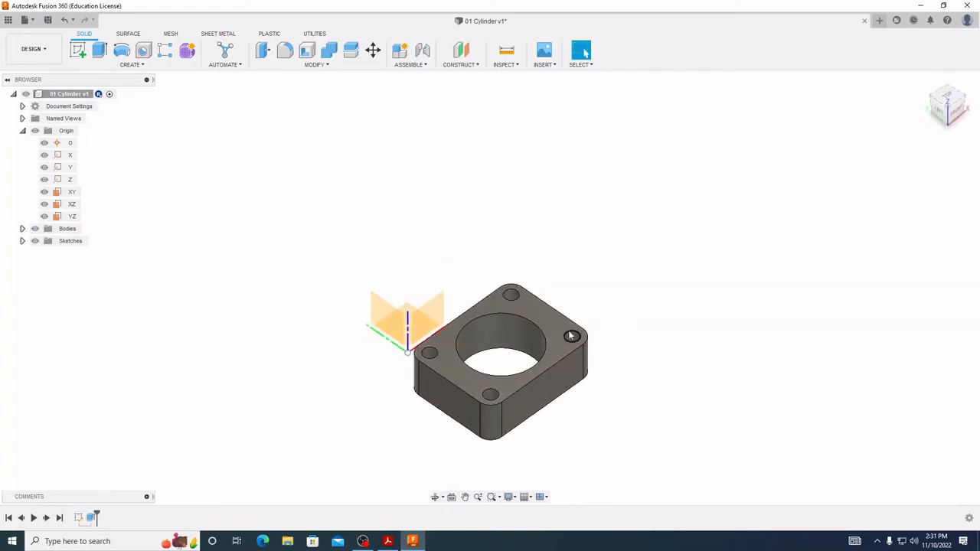
middle_click_drag(427, 358, 518, 265)
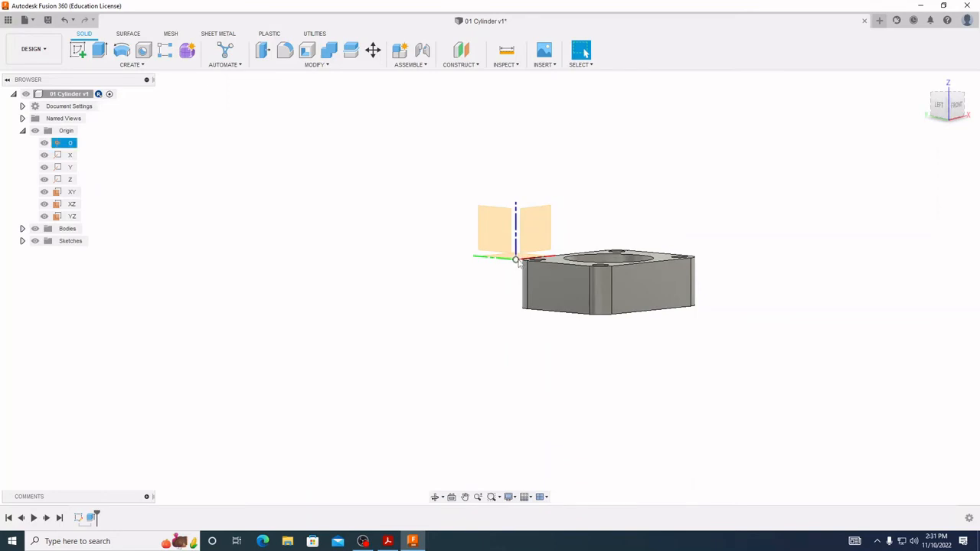
middle_click_drag(536, 257, 570, 238, "shift")
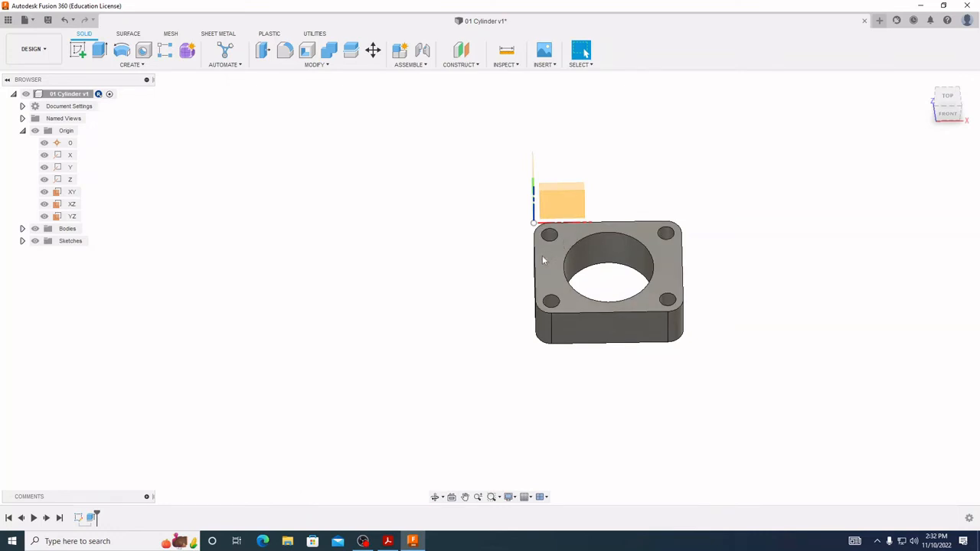
left_click(35, 132)
left_click(23, 131)
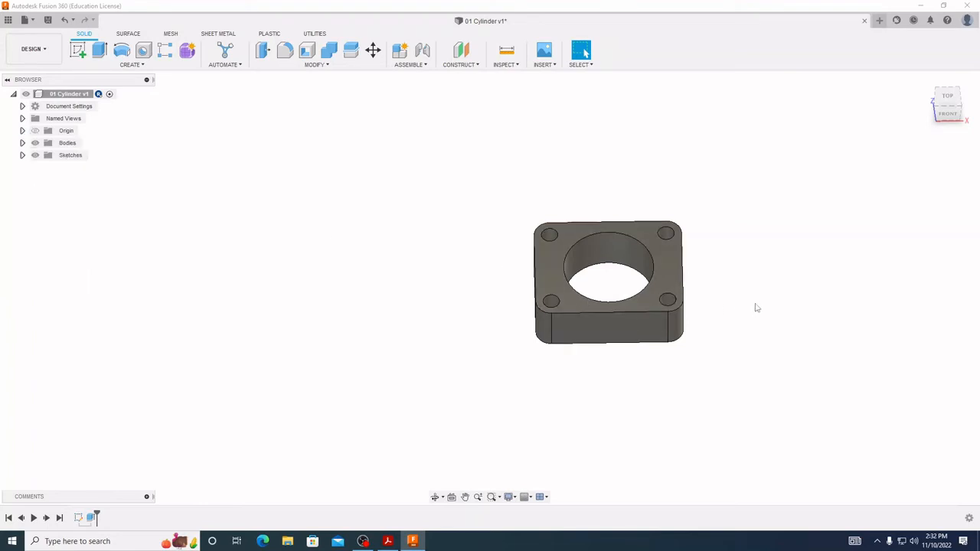
Look up the diameter callout for the two small blind holes in the Cylinder Drawing PDF
middle_click_drag(756, 308, 715, 262, "shift")
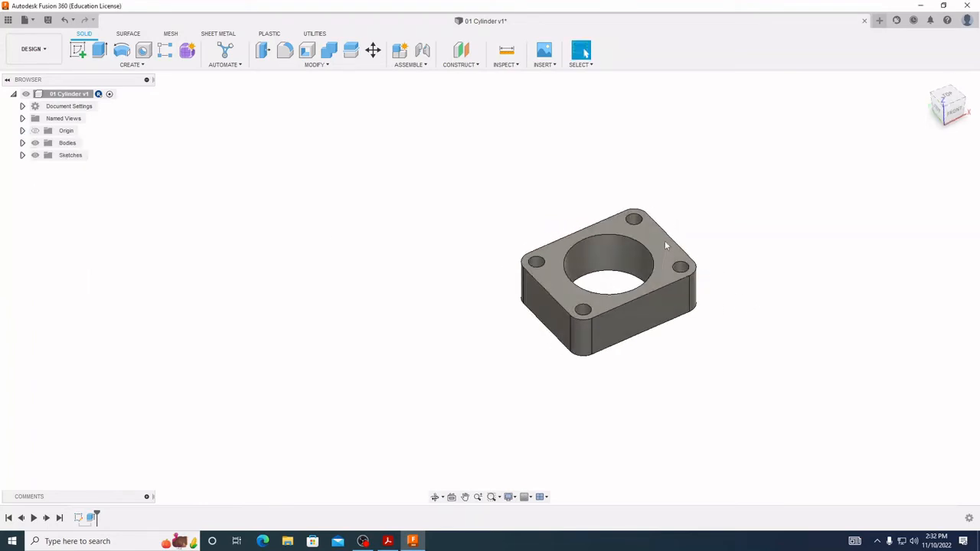
left_click(387, 542)
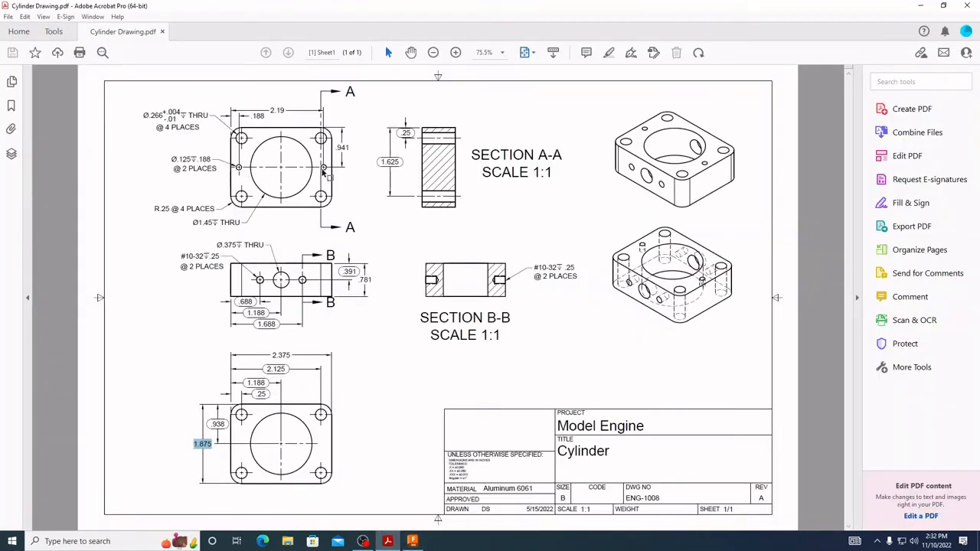
left_click_drag(171, 159, 187, 158)
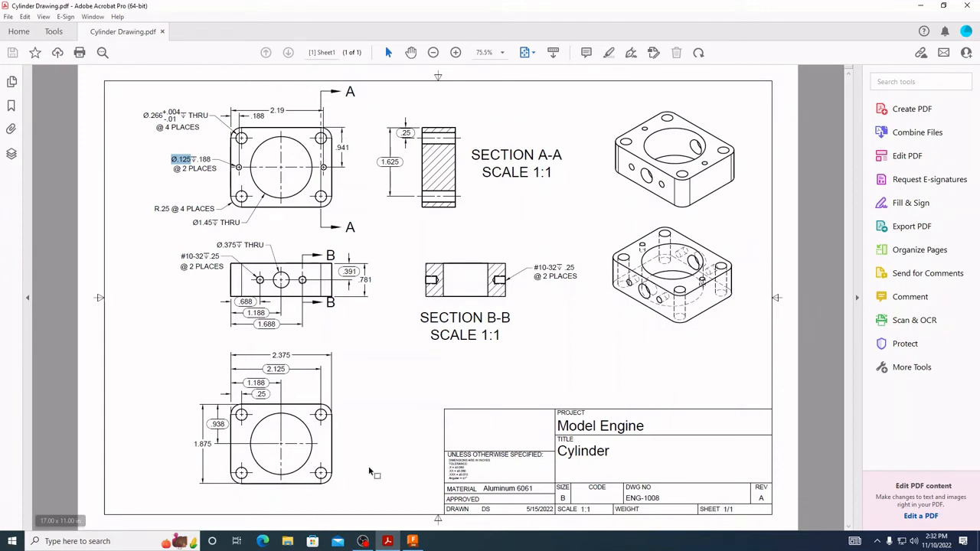
Return to Fusion 360 and start a new sketch on the plate's top face
left_click(412, 540)
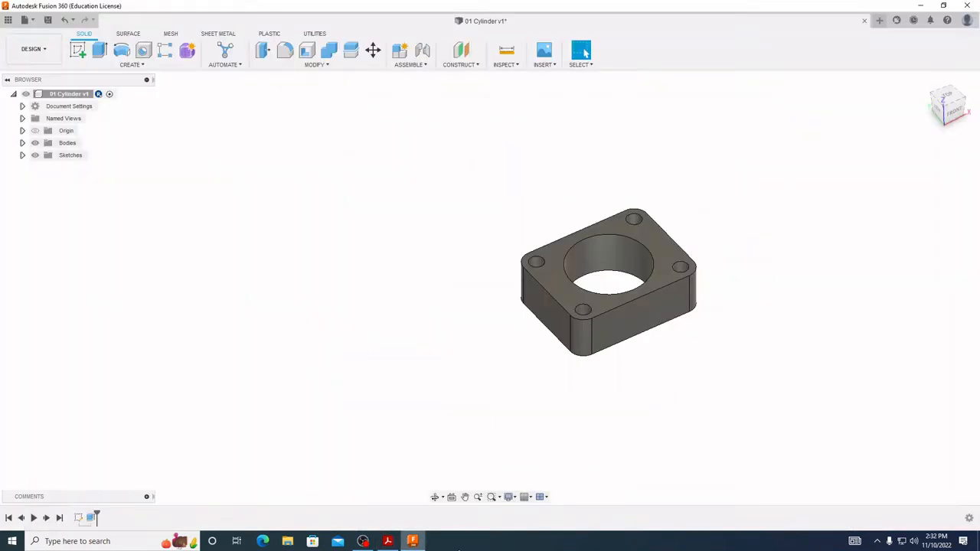
mouse_move(755, 362)
middle_mouse_down("shift")
mouse_move(725, 385)
mouse_move(743, 400)
middle_mouse_up("shift")
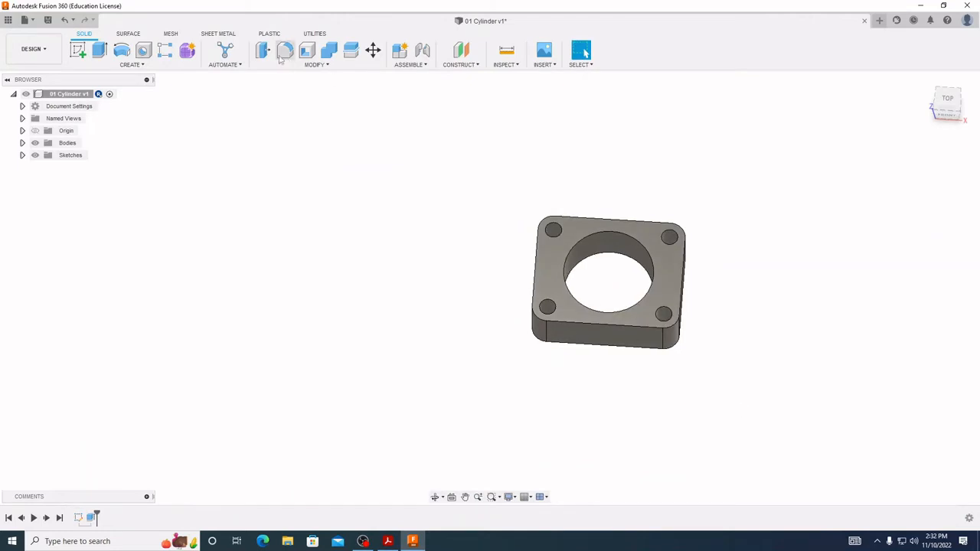
left_click(78, 50)
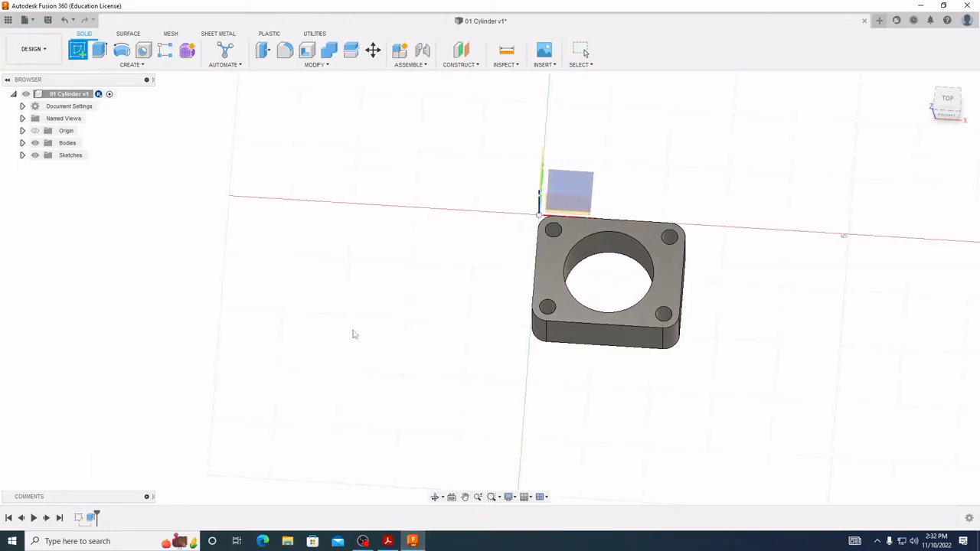
mouse_move(435, 363)
middle_mouse_down("shift")
mouse_move(431, 319)
mouse_move(411, 322)
mouse_move(558, 257)
middle_mouse_up("shift")
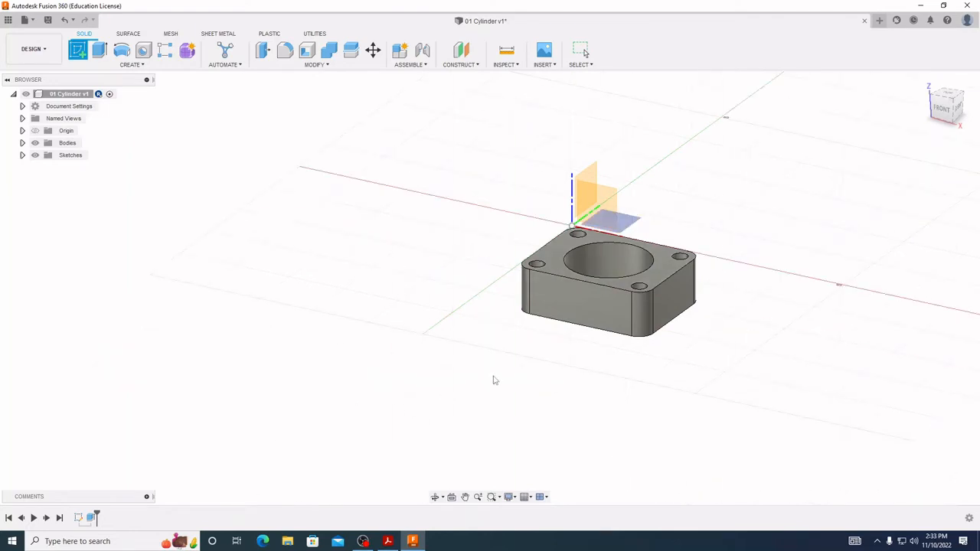
left_click(78, 51)
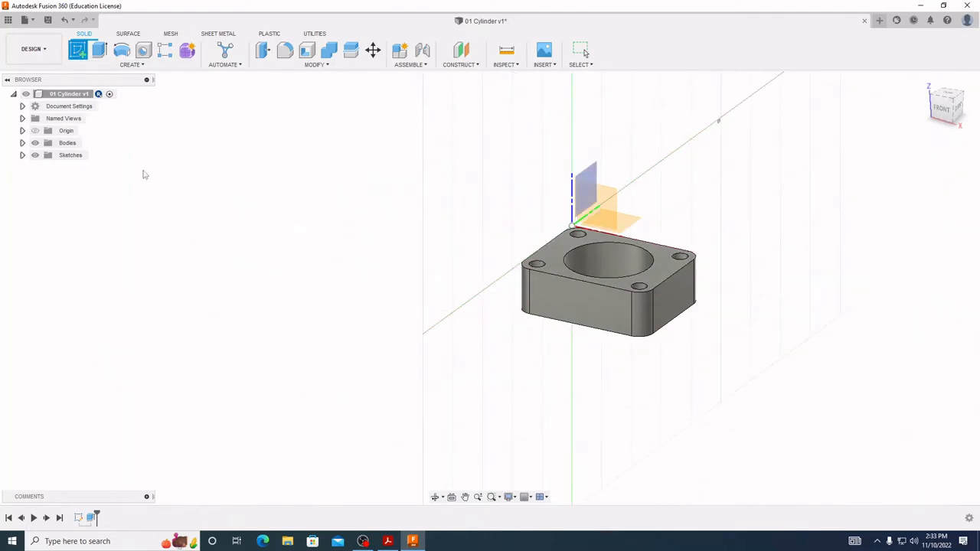
left_click(556, 265)
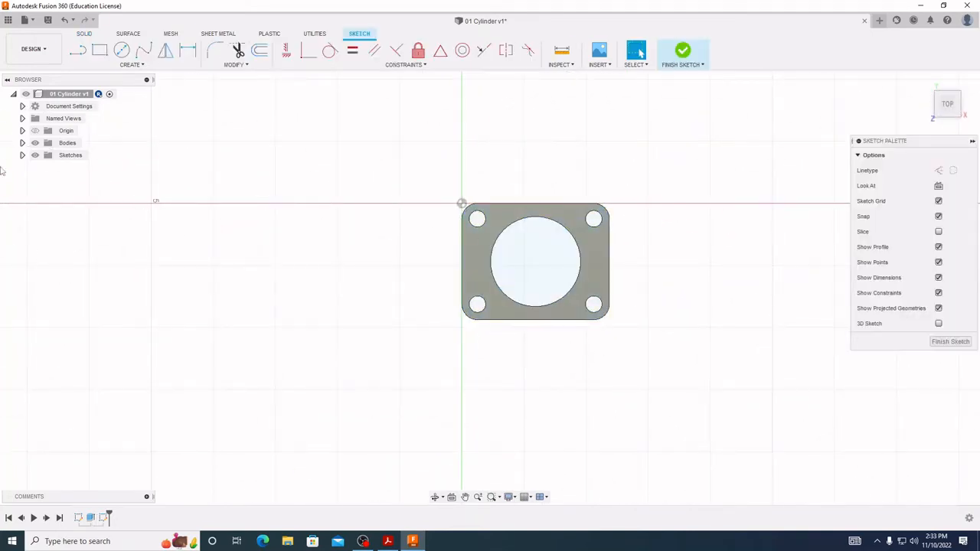
Sketch a 0.125 in diameter circle between the plate's left edge and the central bore
left_click(124, 53)
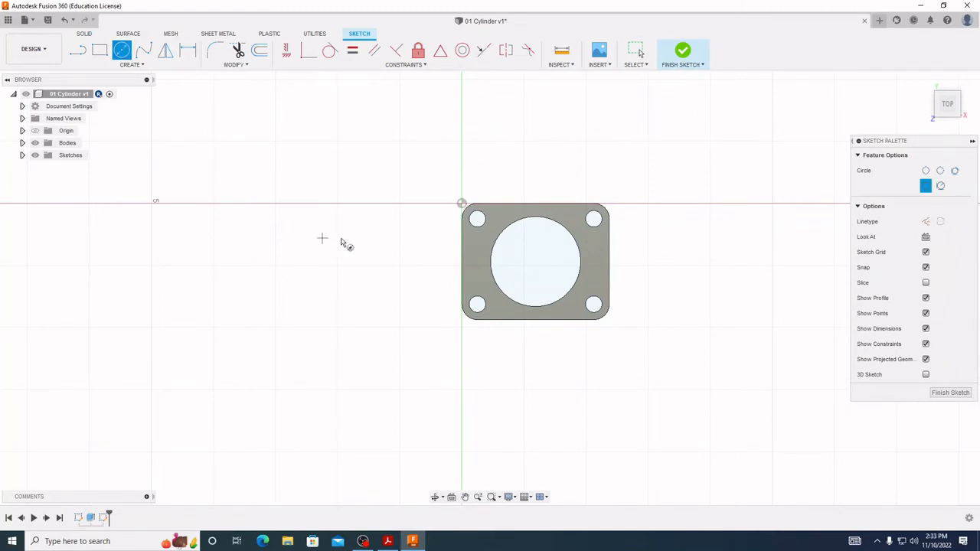
left_click(473, 254)
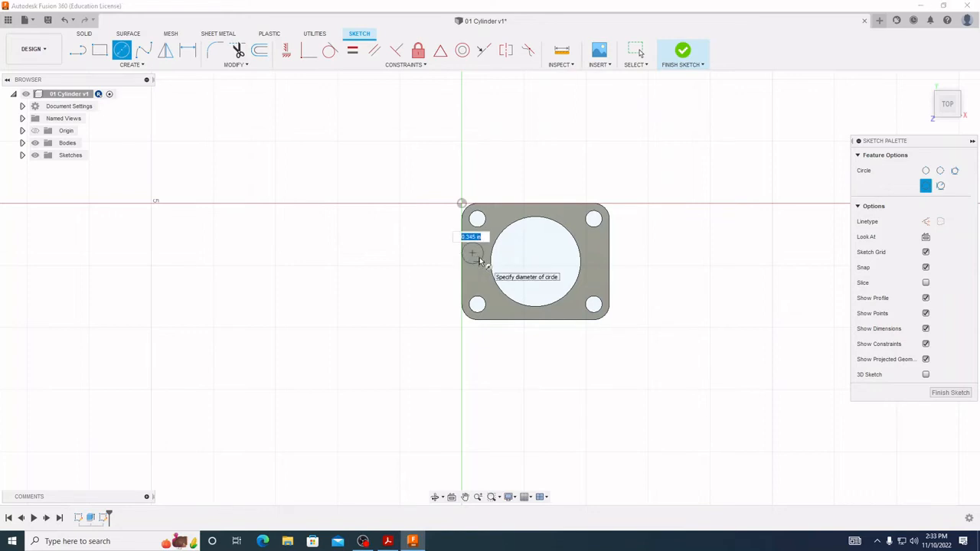
key("BackSpace")
type(".125")
key("Tab")
key("Return")
key("Escape")
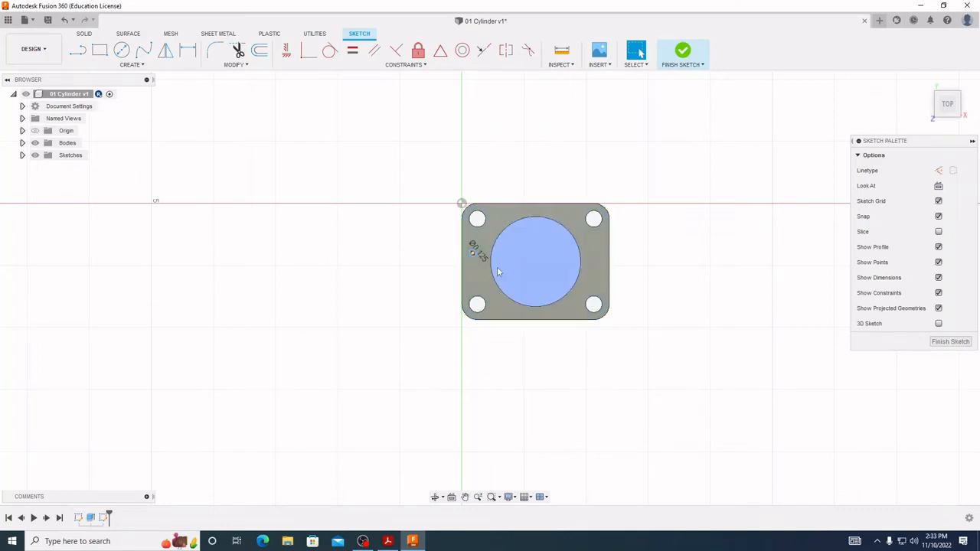
Sketch a second 0.125 in diameter circle between the central bore and the plate's right edge
left_click(121, 50)
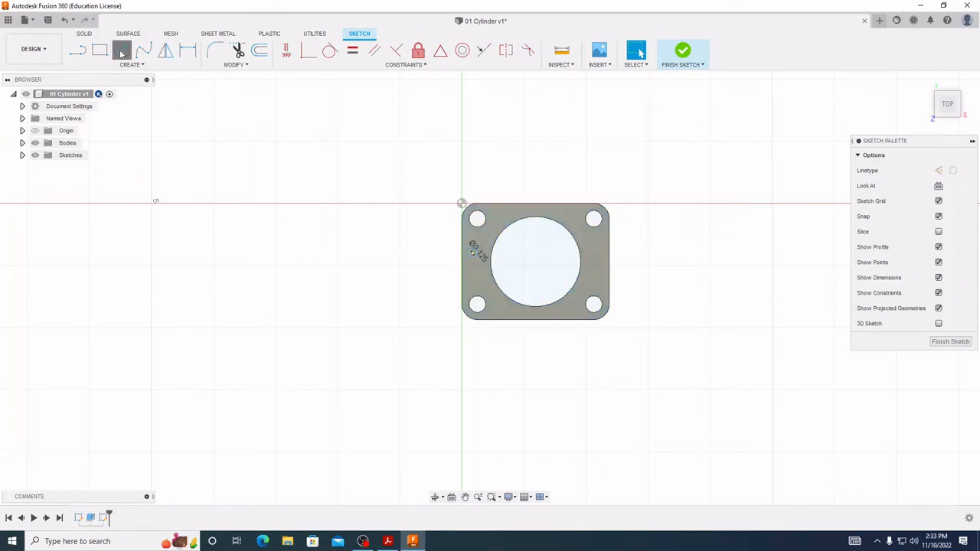
left_click(594, 253)
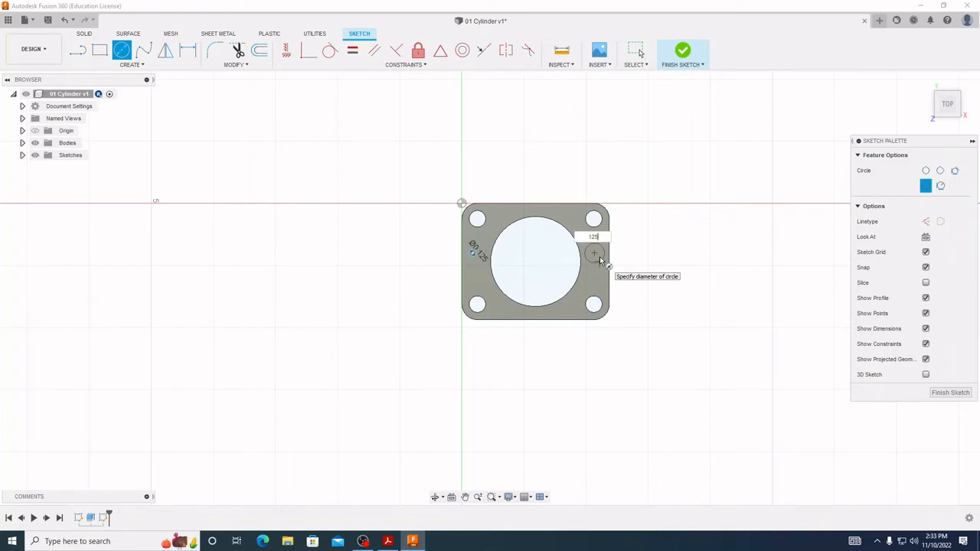
type(".125")
key("Return")
key("Escape")
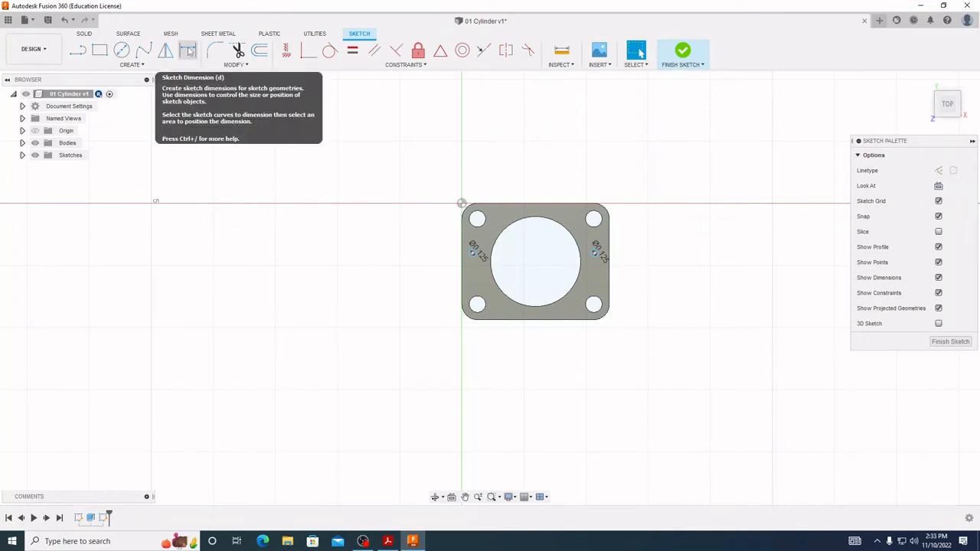
Dimension the left small circle's center 0.188 in from the plate's left edge
left_click(190, 51)
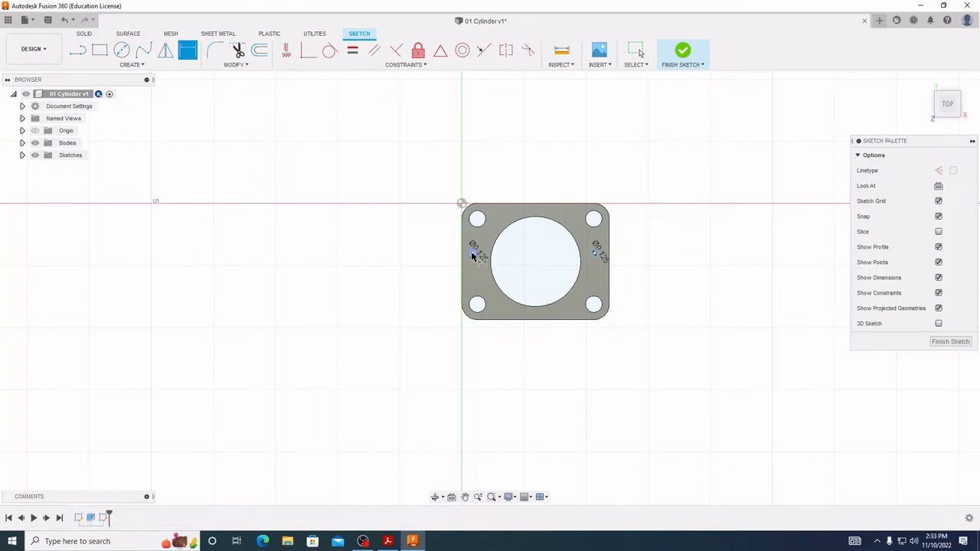
scroll(473, 253, "up", 8)
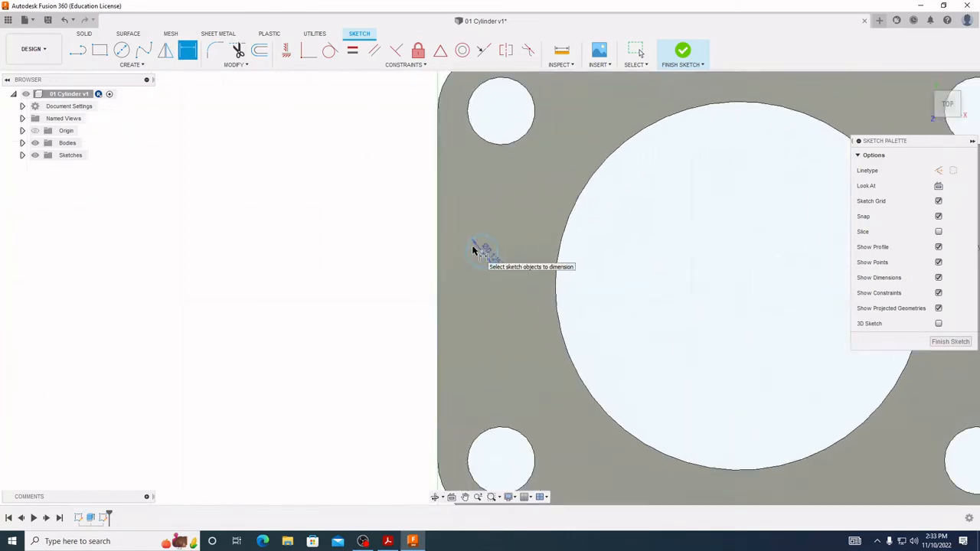
scroll(473, 249, "down", 6)
scroll(477, 247, "up", 3)
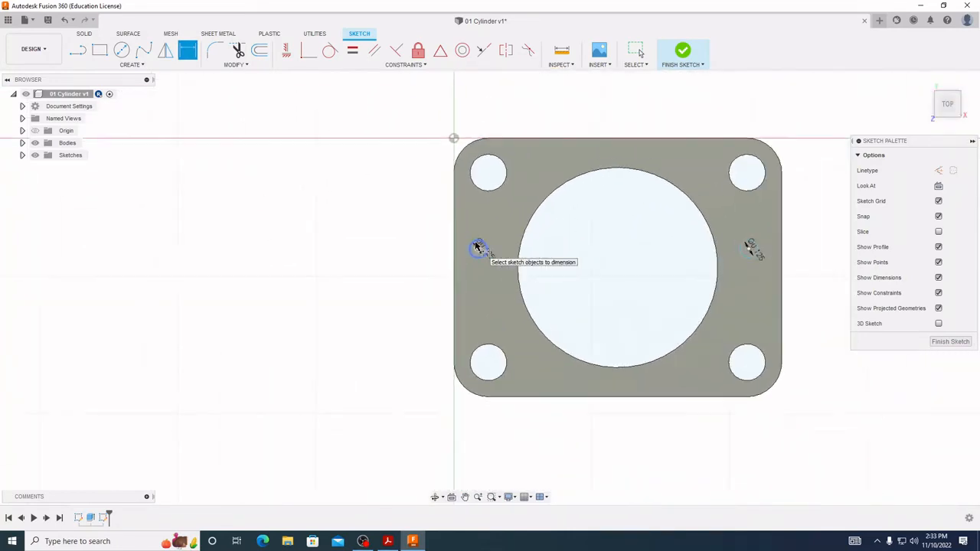
scroll(477, 248, "up", 6)
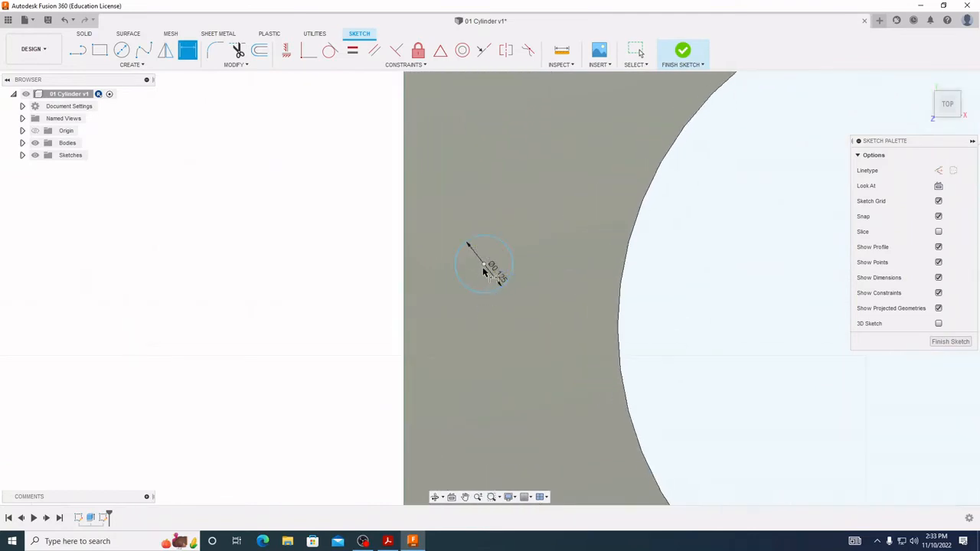
left_click(404, 275)
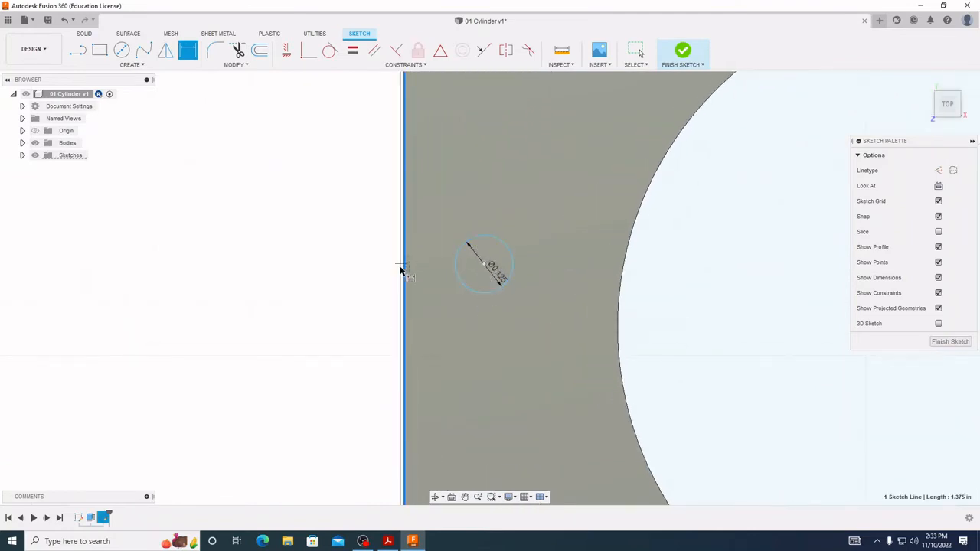
left_click(484, 265)
scroll(502, 269, "down", 5)
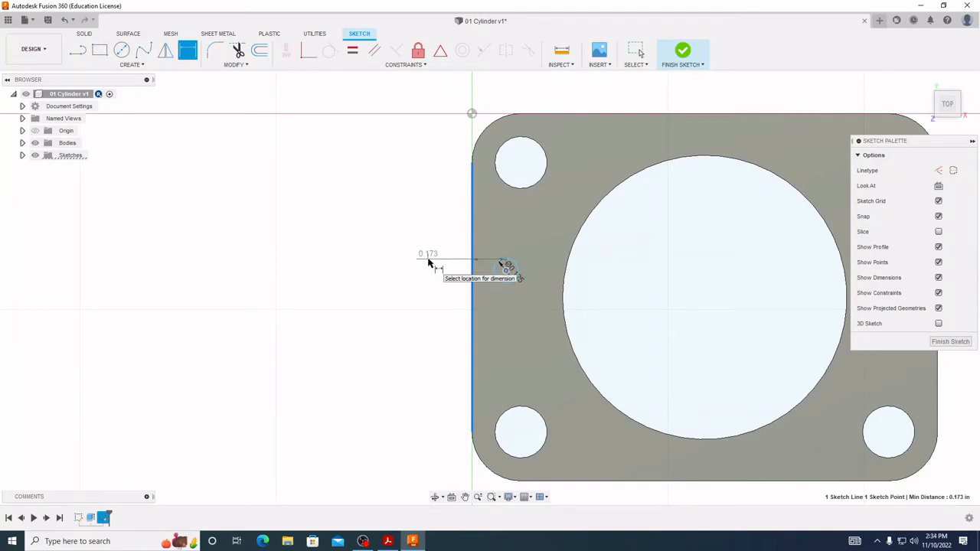
left_click(430, 257)
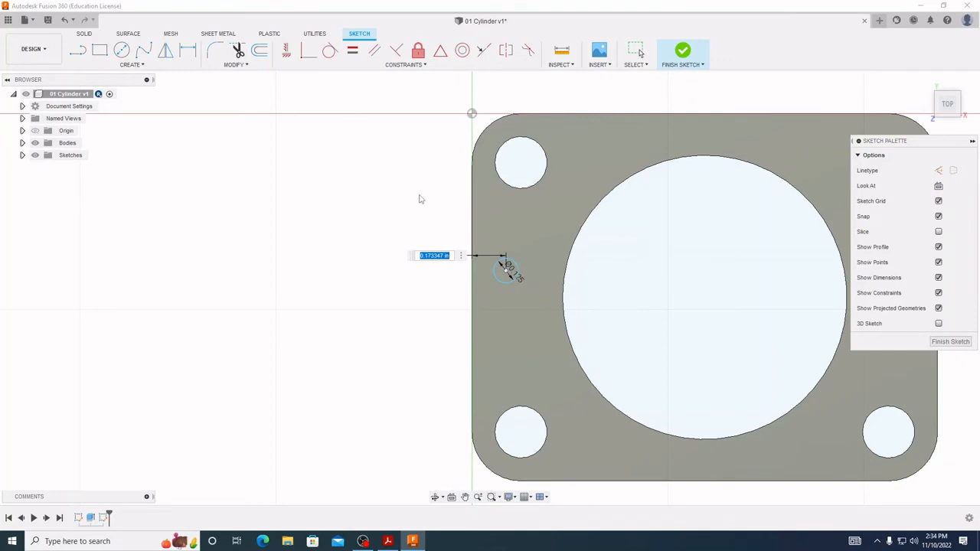
key("BackSpace")
key("Return")
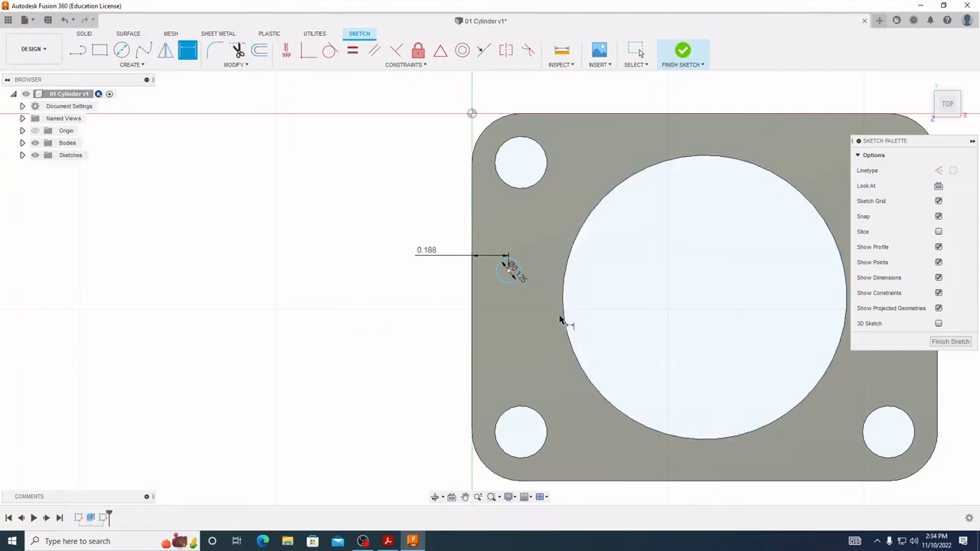
Dimension the left small circle's center 0.941 in below the plate's top edge
left_click(565, 115)
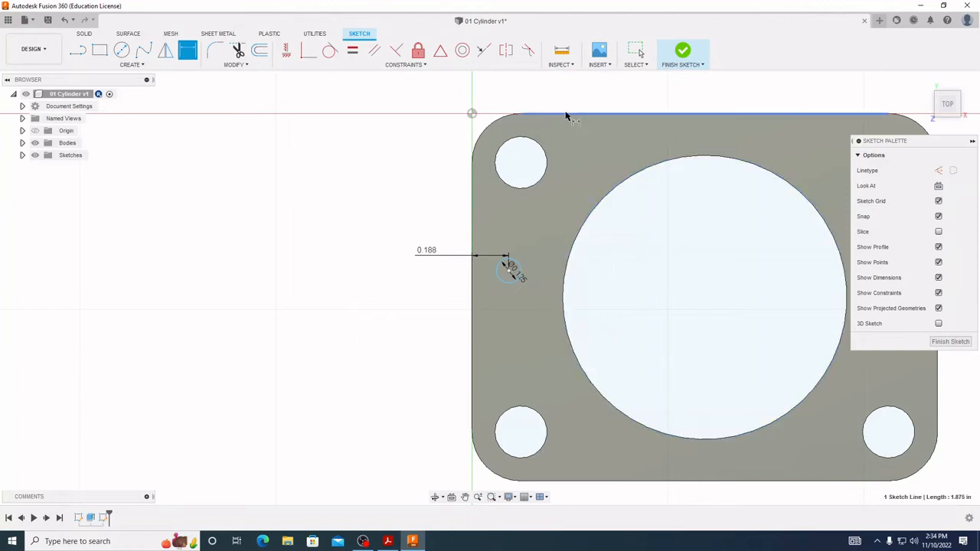
left_click(509, 268)
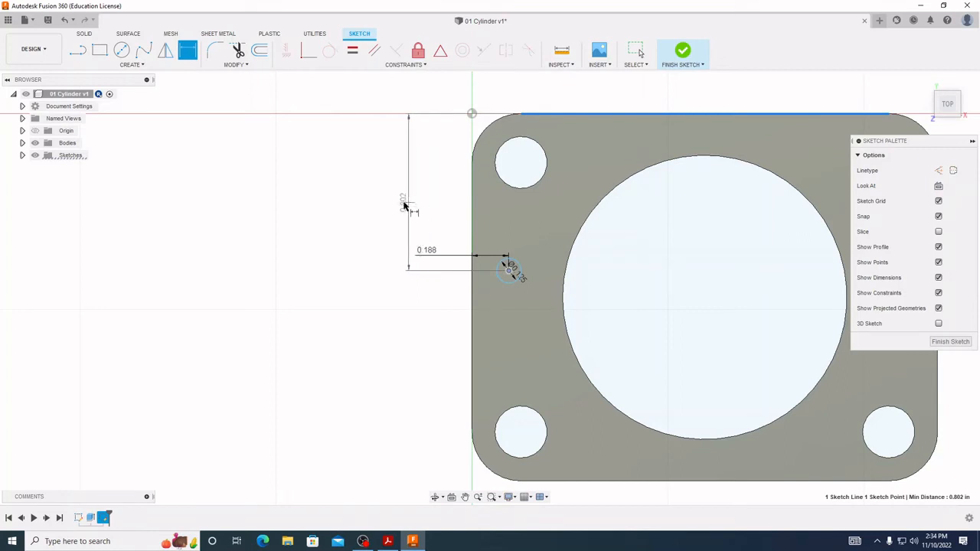
left_click(398, 200)
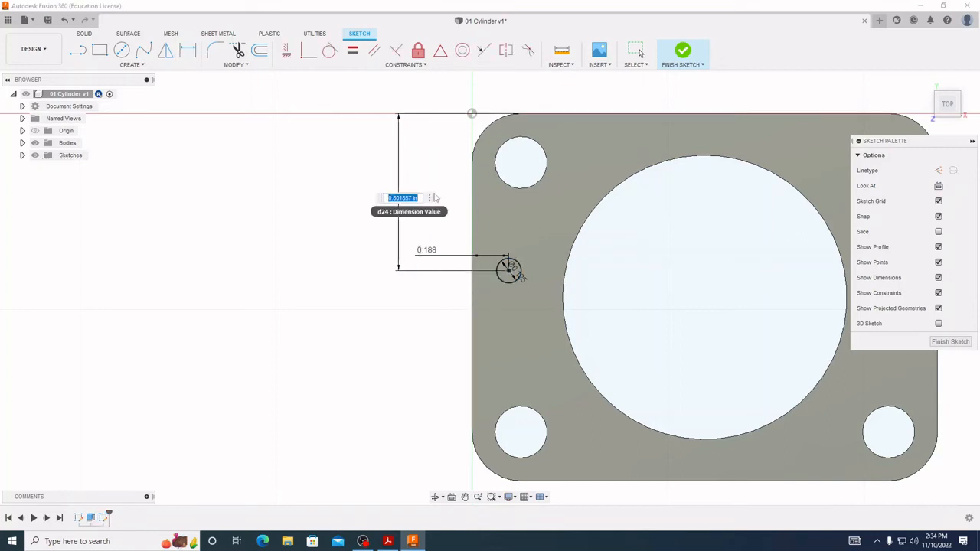
key("BackSpace")
key("Return")
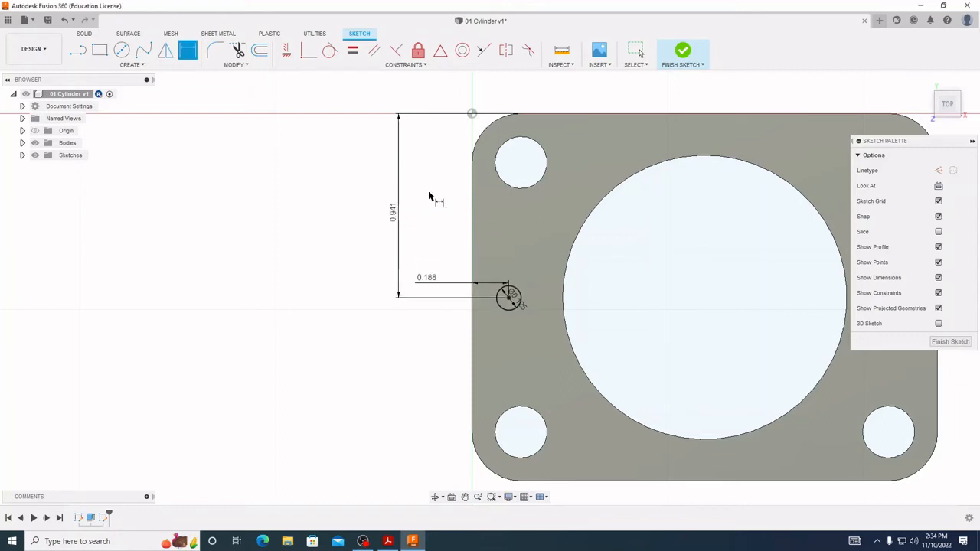
Dimension the right small circle's center 2.19 in from the plate's left edge
middle_click_drag(730, 296, 529, 263)
key("r")
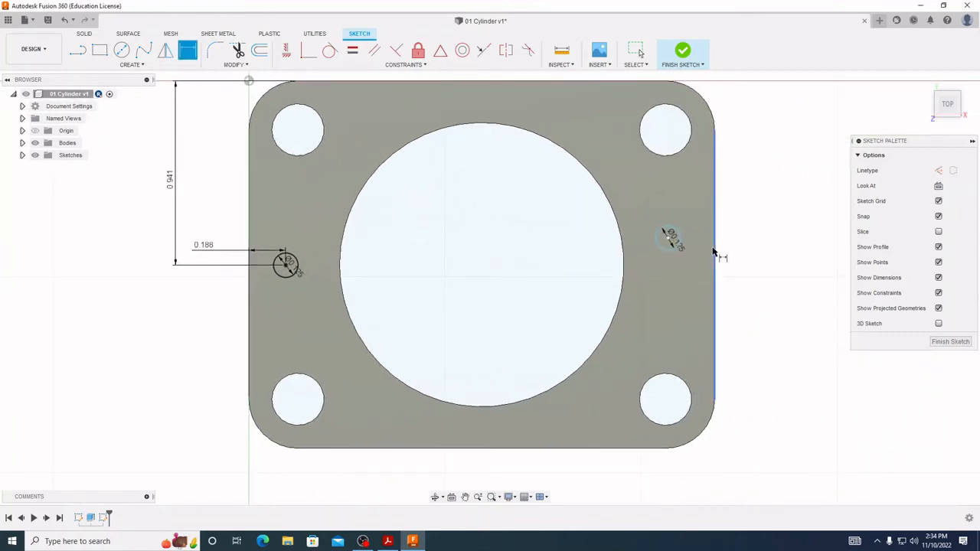
left_click(249, 216)
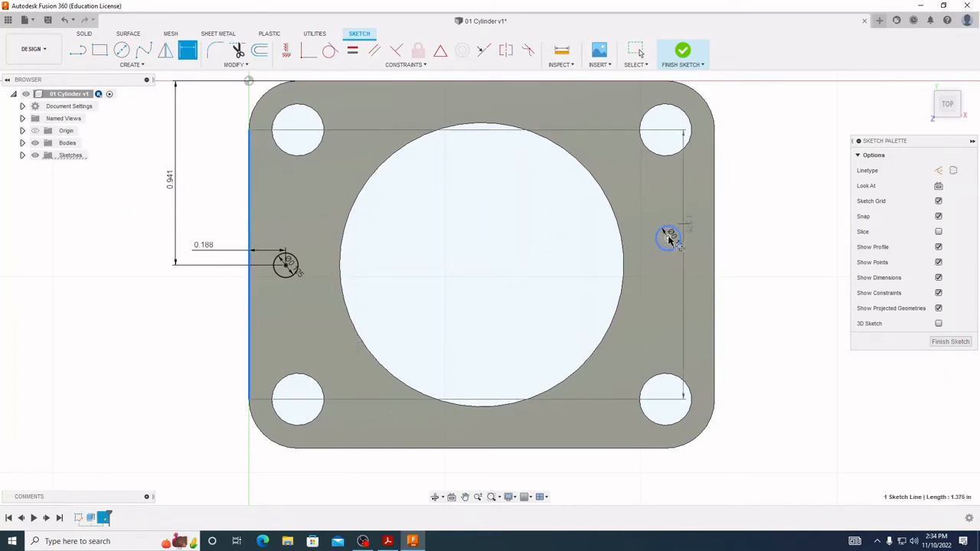
left_click(669, 240, "ctrl")
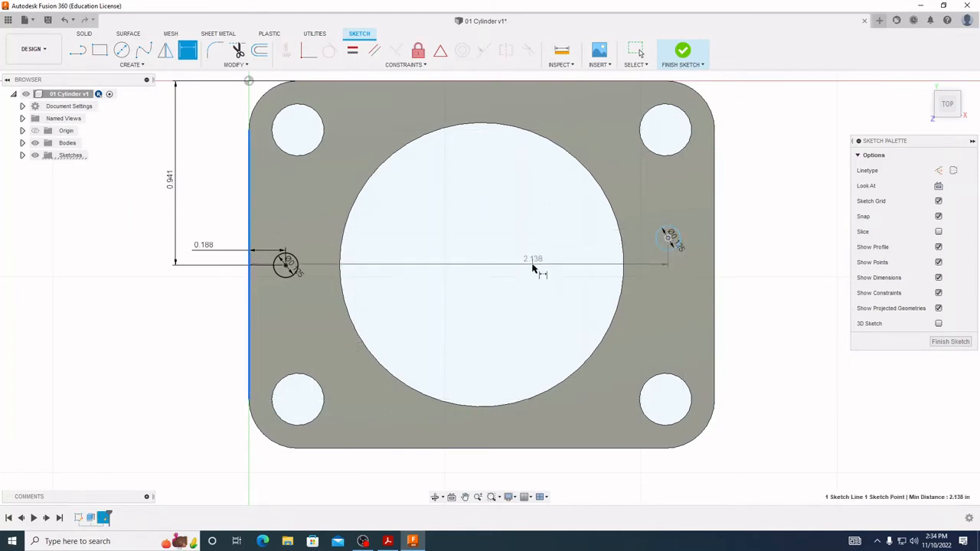
middle_click_drag(530, 245, 526, 312)
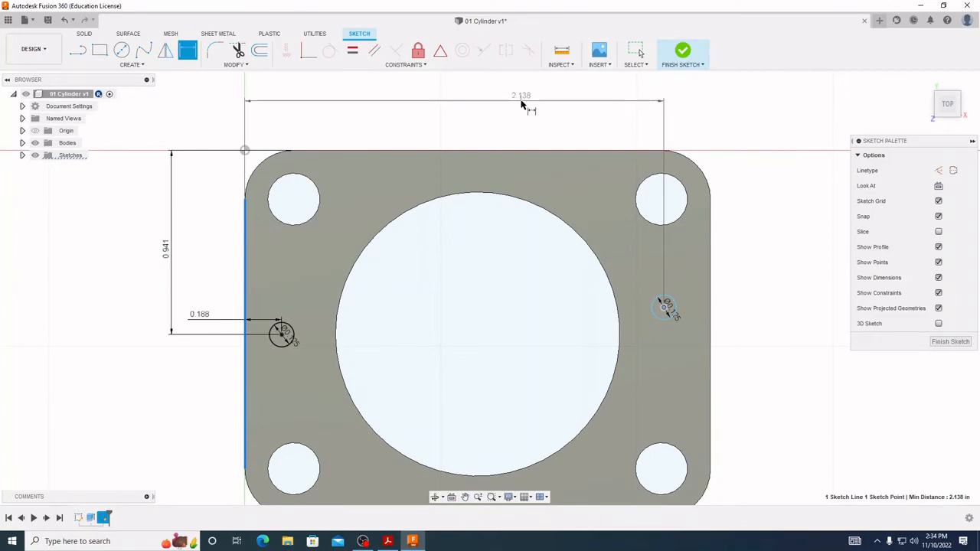
left_click(523, 105)
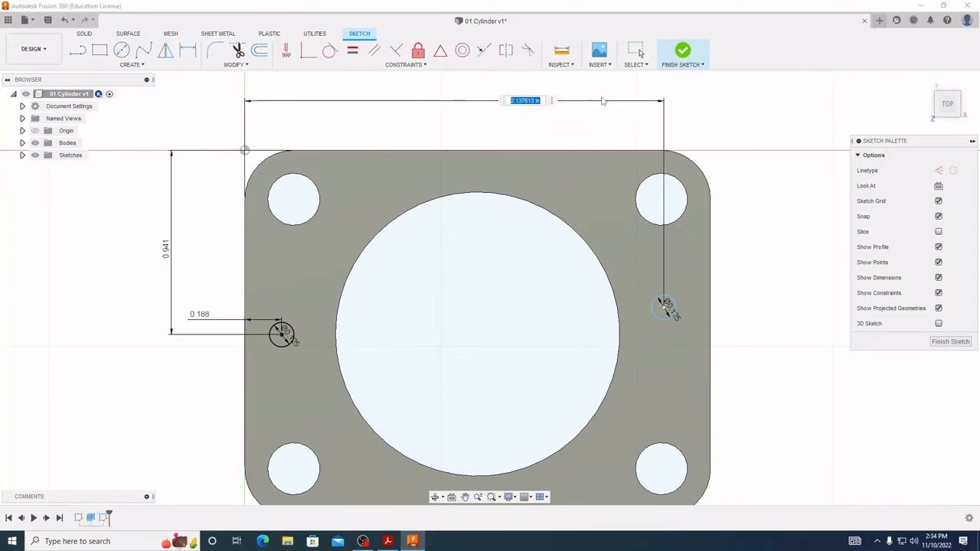
type("2.19")
key("Return")
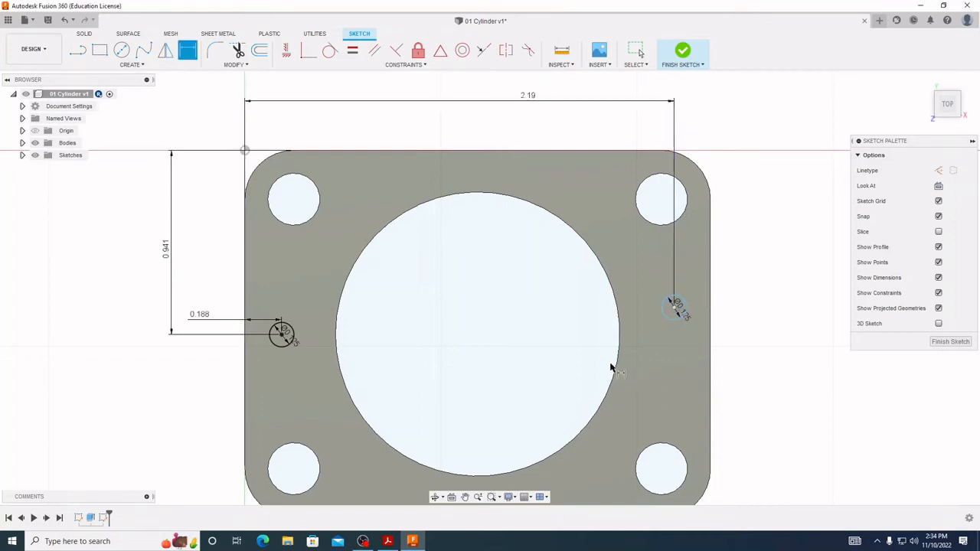
Dimension the right small circle's center 0.941 in below the plate's top edge and finish the sketch
left_click(575, 152)
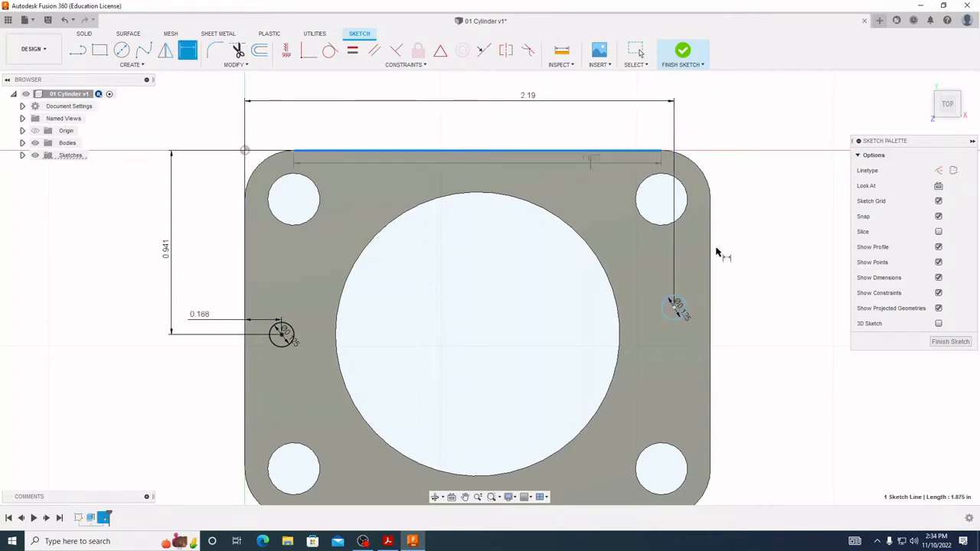
left_click(675, 305)
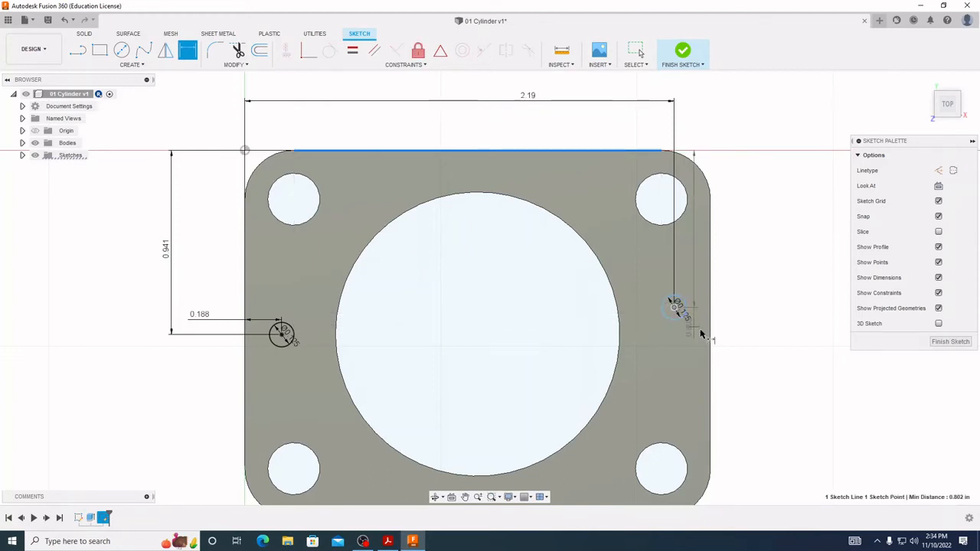
left_click(751, 269)
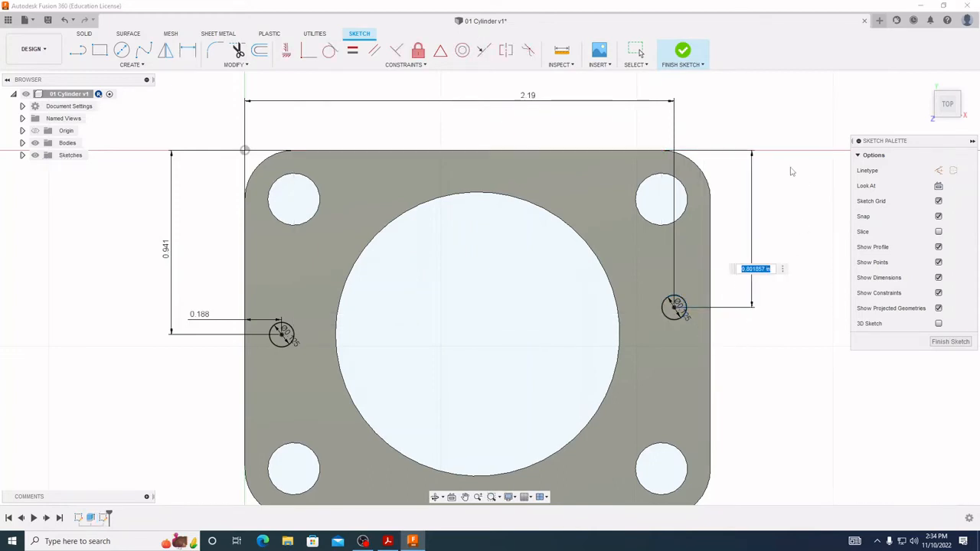
key("BackSpace")
type(".941")
key("Return")
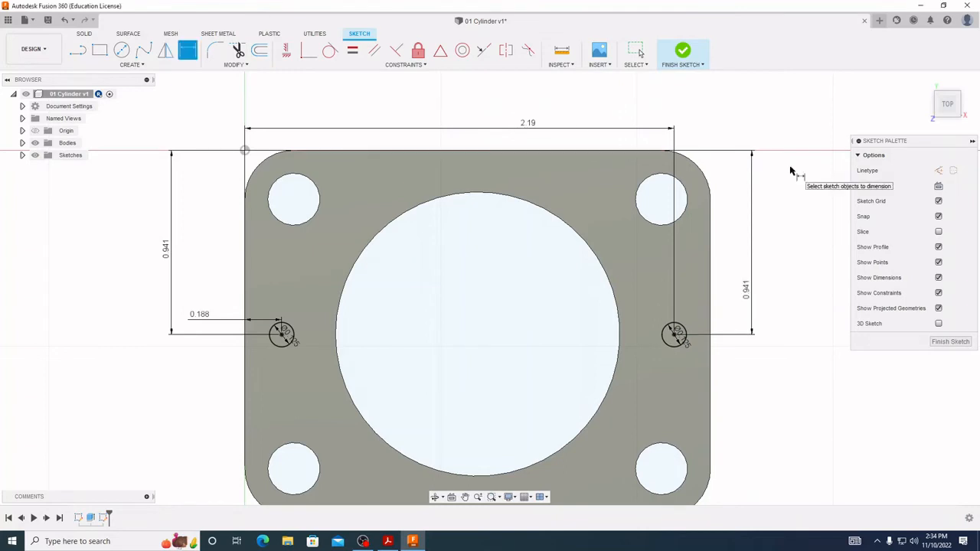
scroll(759, 383, "down", 3)
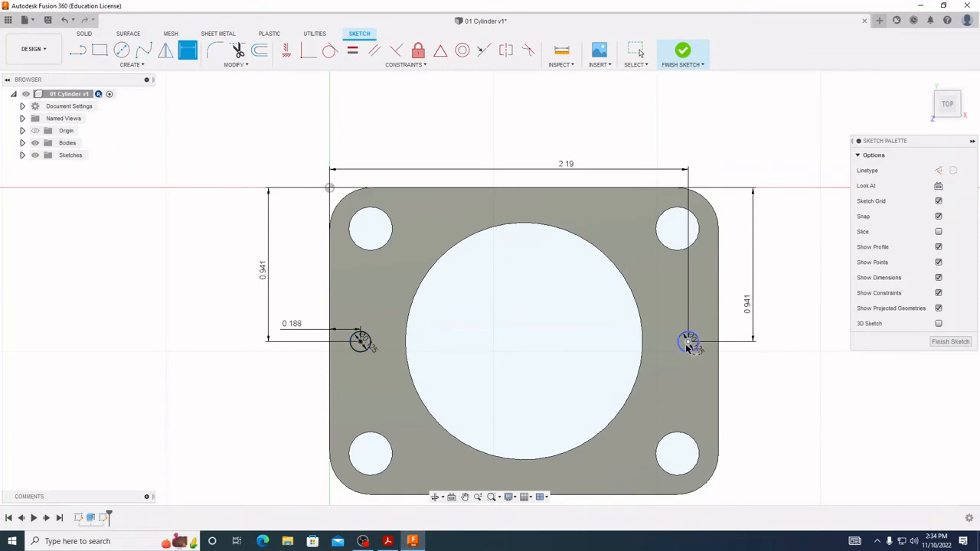
left_click(950, 342)
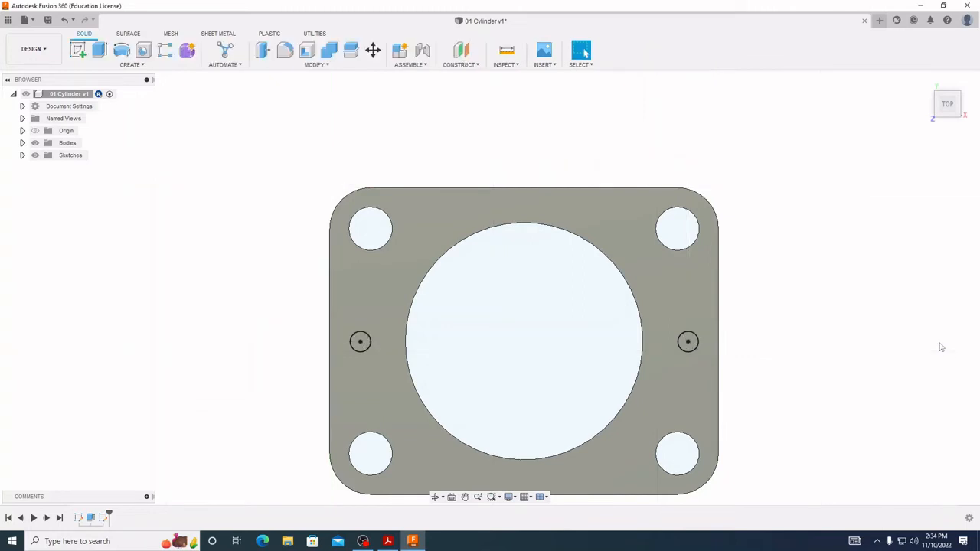
Start an Extrude with both 0.125 in circle profiles on the plate's top face selected
left_click(102, 51)
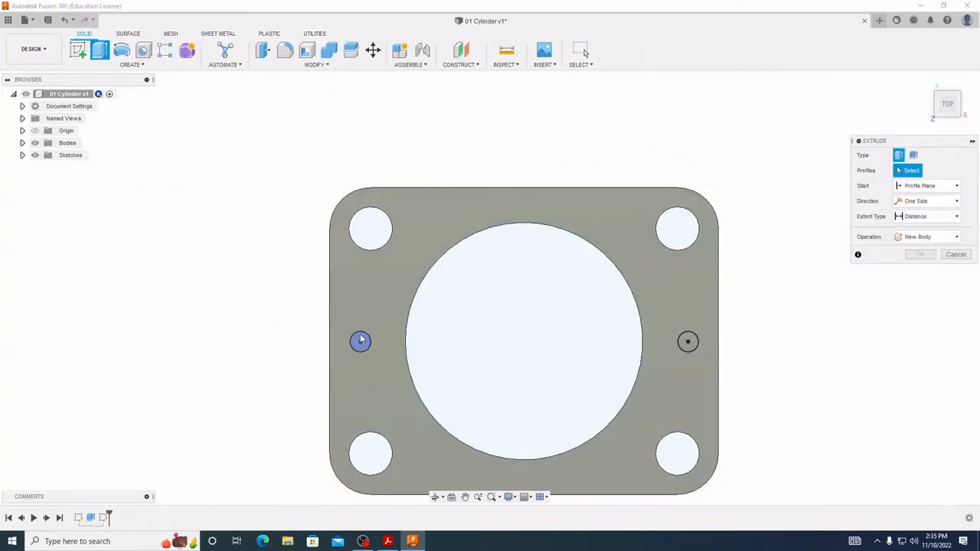
left_click(361, 341)
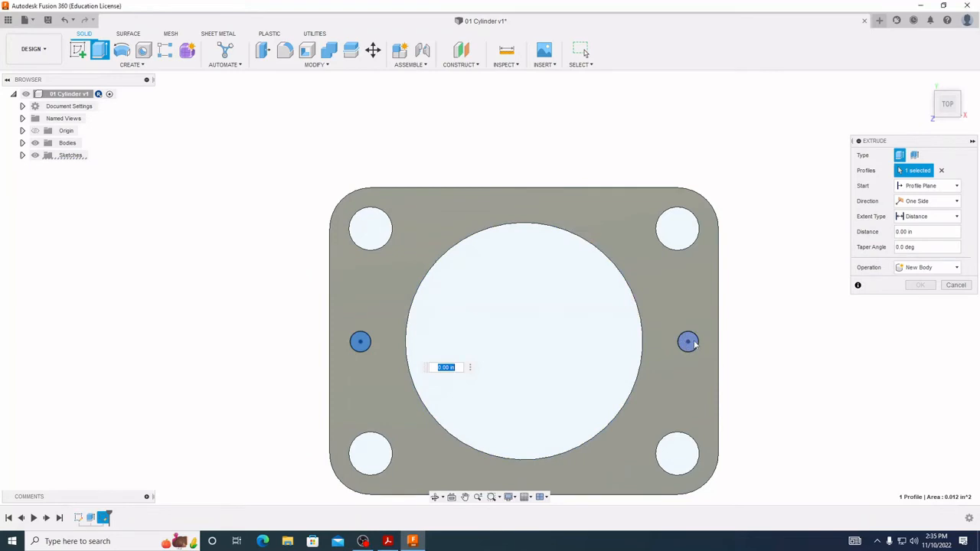
left_click(687, 343)
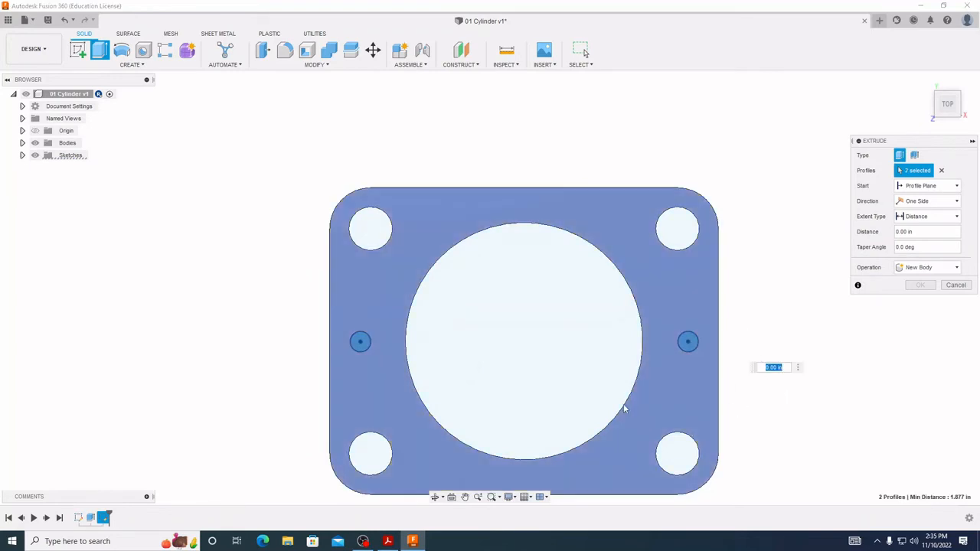
middle_click_drag(621, 404, 571, 350, "shift")
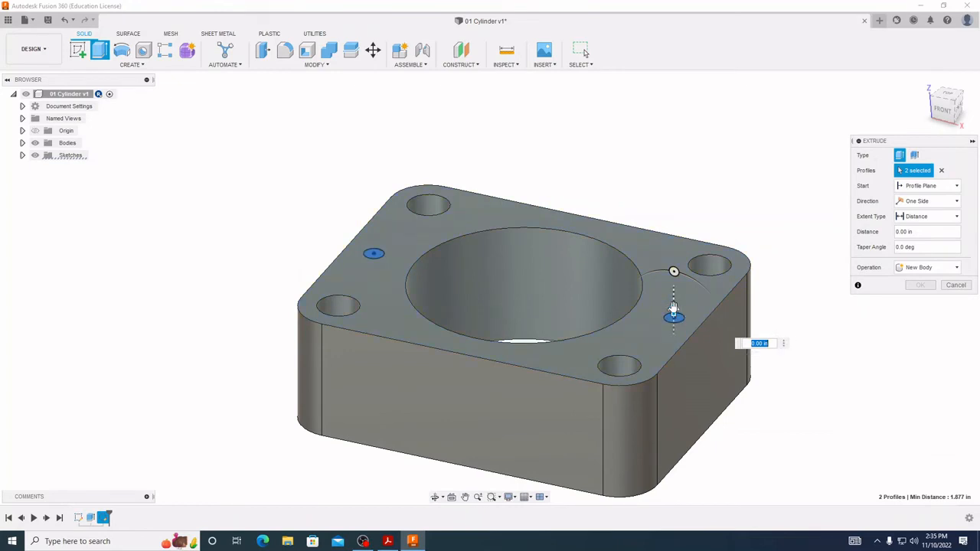
Try extruding the two small circles 0.20 in upward from the top face with the Join operation
mouse_move(673, 308)
left_mouse_down()
mouse_move(673, 339)
mouse_move(674, 324)
left_mouse_up()
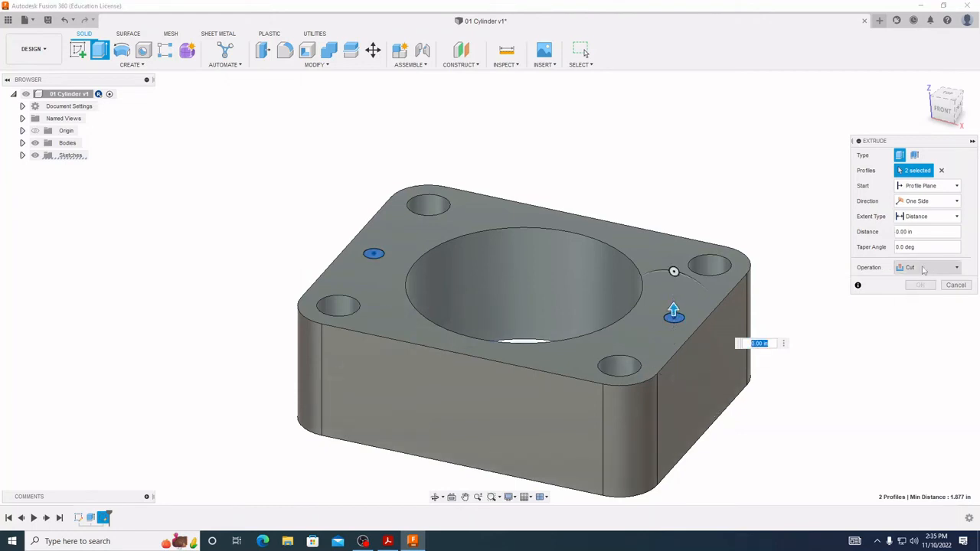
left_click(924, 268)
left_click(927, 317)
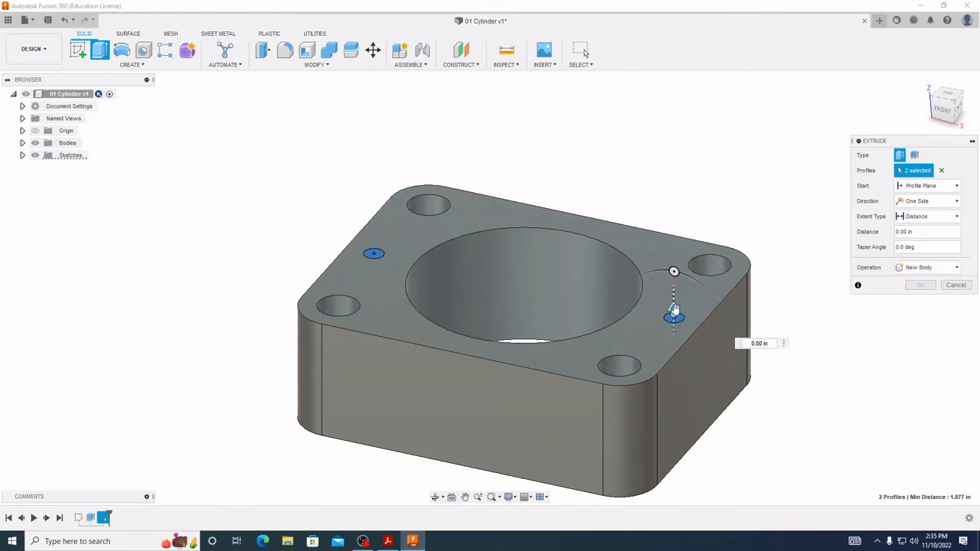
left_click_drag(674, 311, 681, 281)
left_click(923, 267)
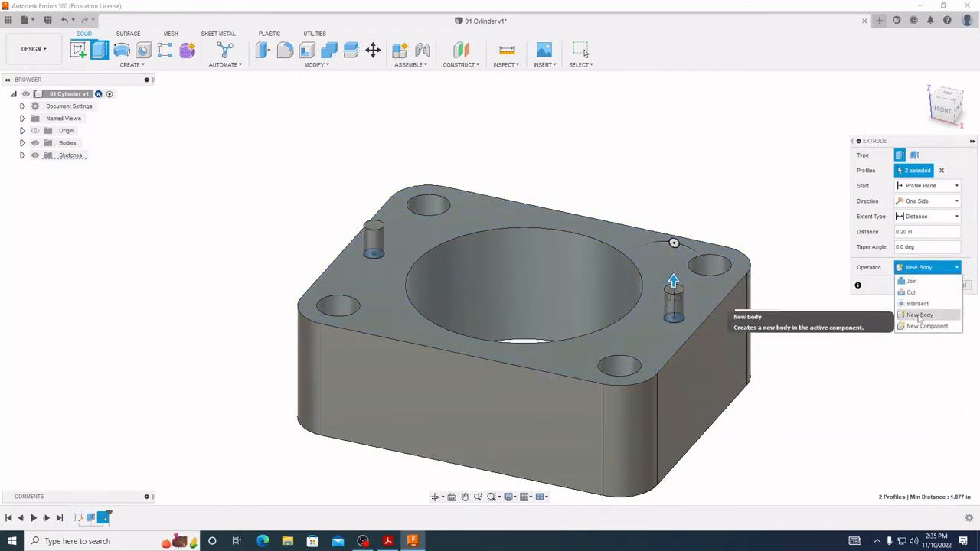
left_click(913, 282)
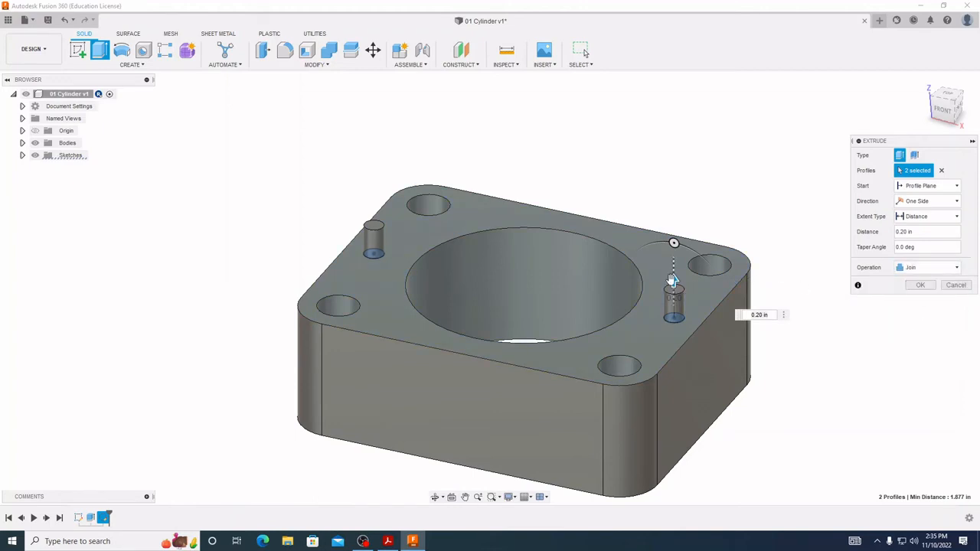
Extrude the two small circles downward as a Cut with a distance of -0.188 in
left_click_drag(674, 283, 674, 337)
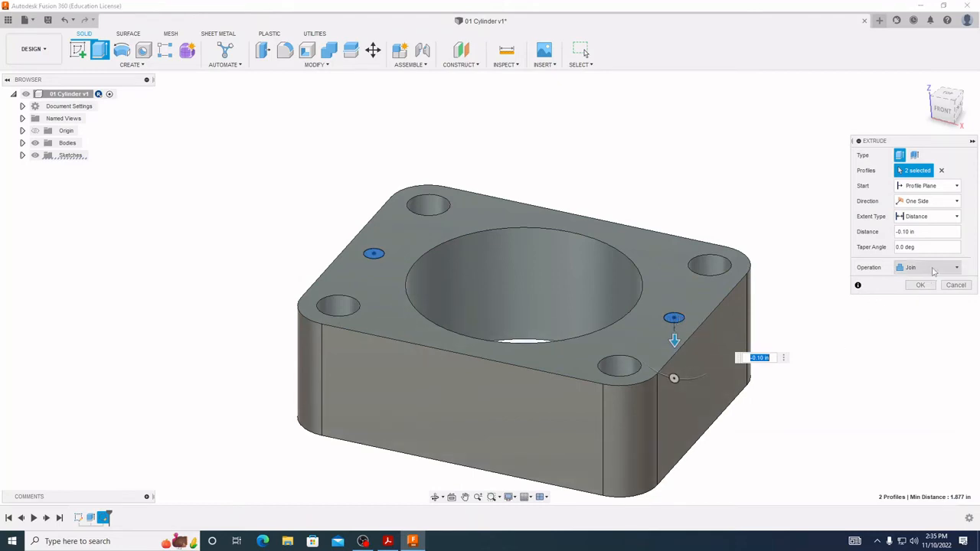
left_click(933, 271)
left_click(914, 292)
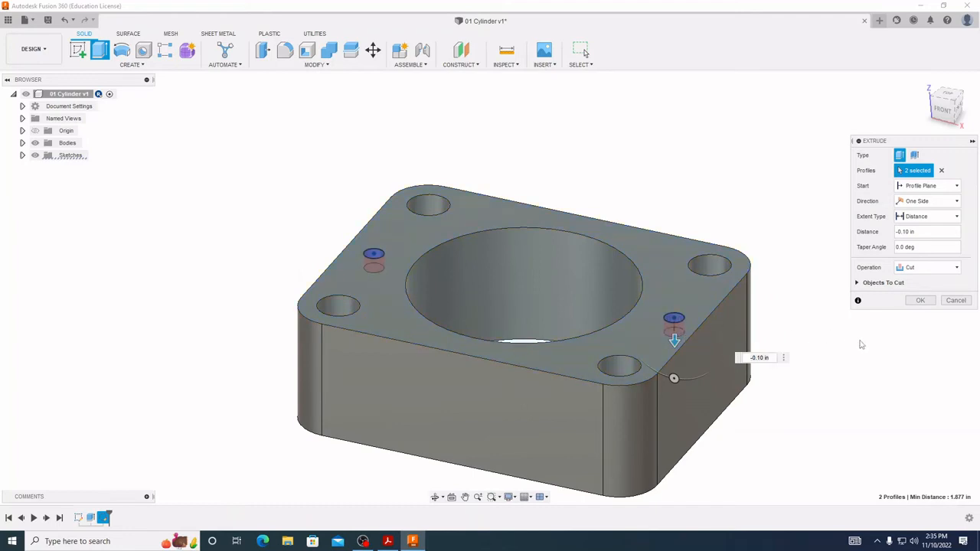
double_click(757, 358)
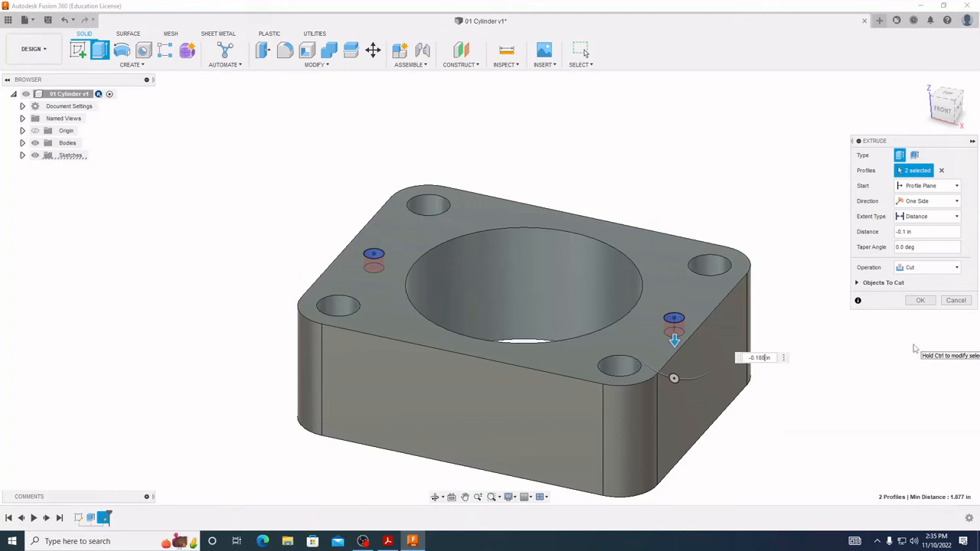
type("-0.188")
key("Return")
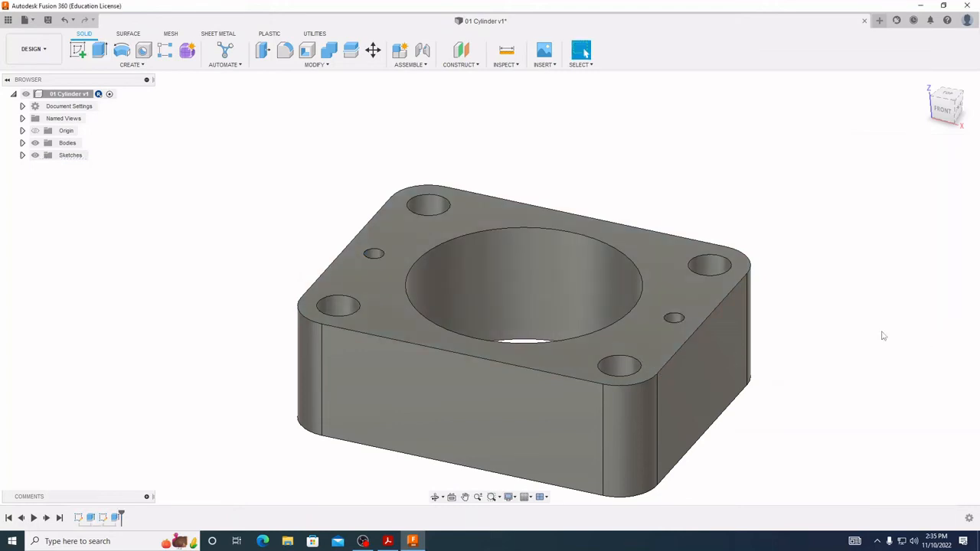
Create a new sketch on the plate's flat front side face
middle_click_drag(772, 363, 762, 415, "shift")
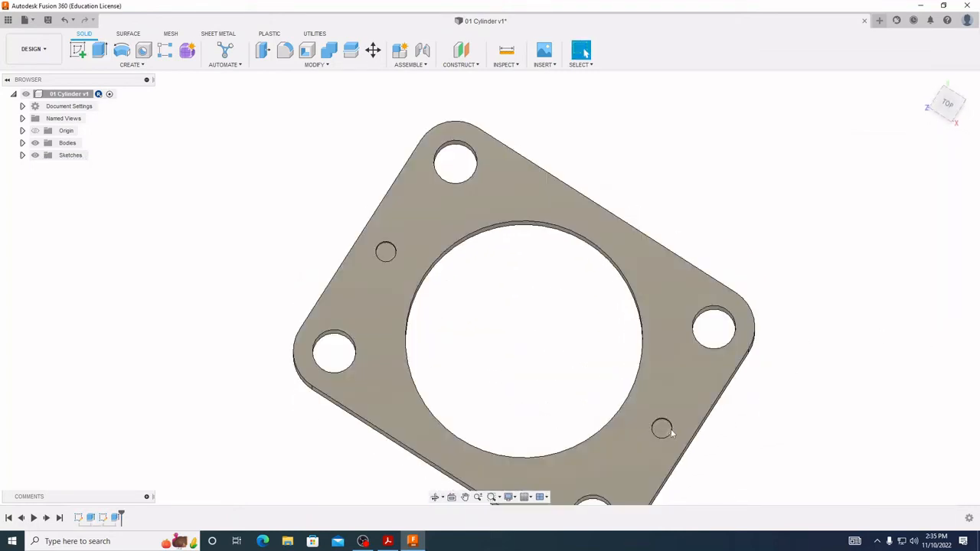
middle_click_drag(651, 461, 628, 415, "shift")
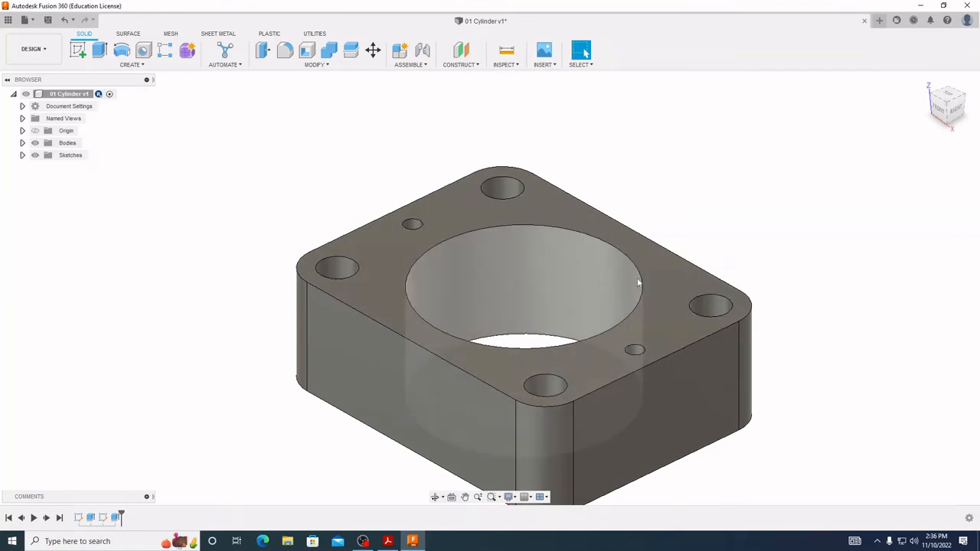
middle_click_drag(451, 342, 553, 259)
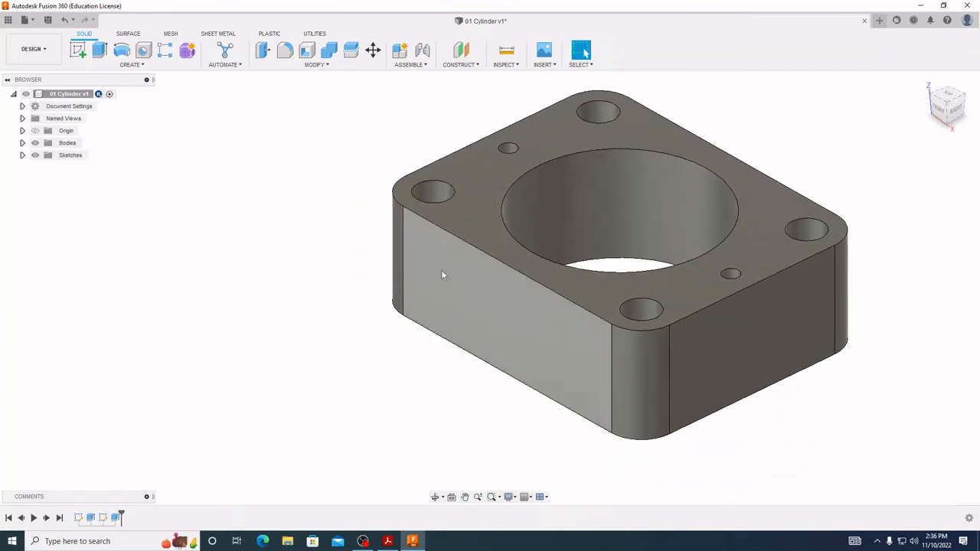
middle_click_drag(444, 272, 555, 299, "shift")
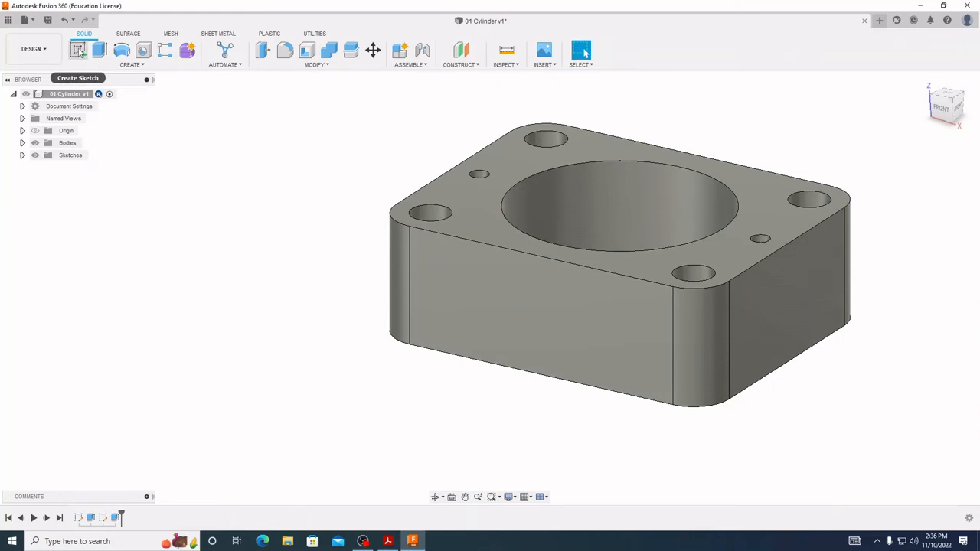
left_click(78, 51)
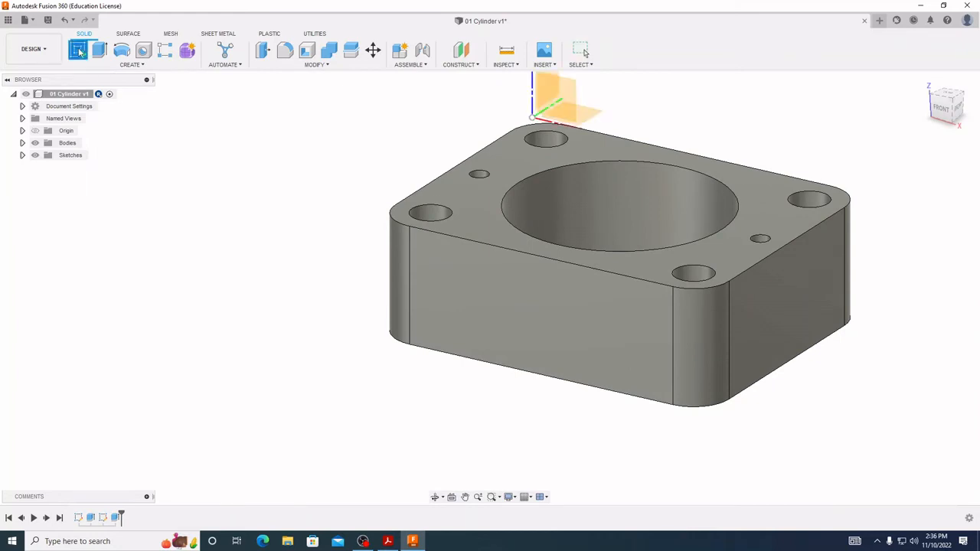
left_click(621, 316)
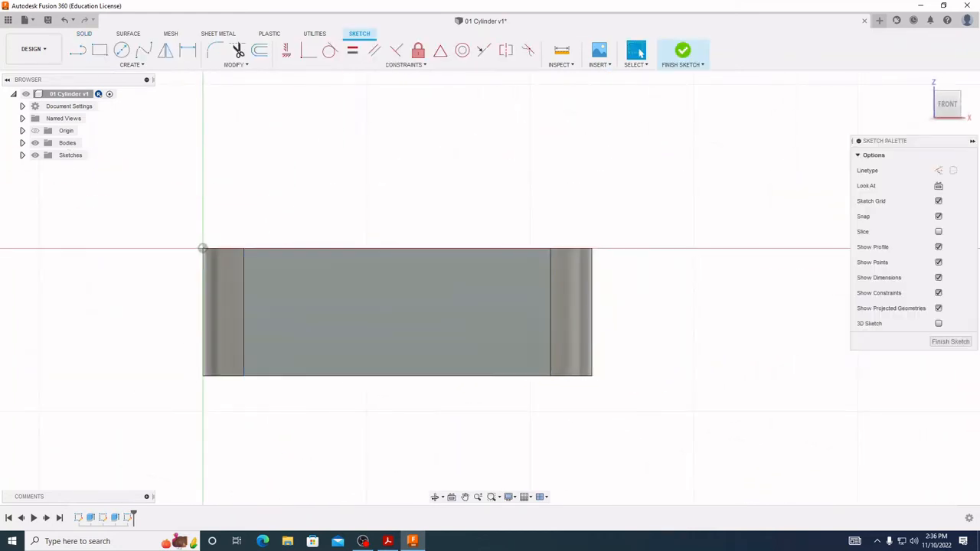
Consult the Cylinder Drawing PDF, sketch a 0.375 in diameter circle at the center of the front face, and finish the sketch
left_click(387, 542)
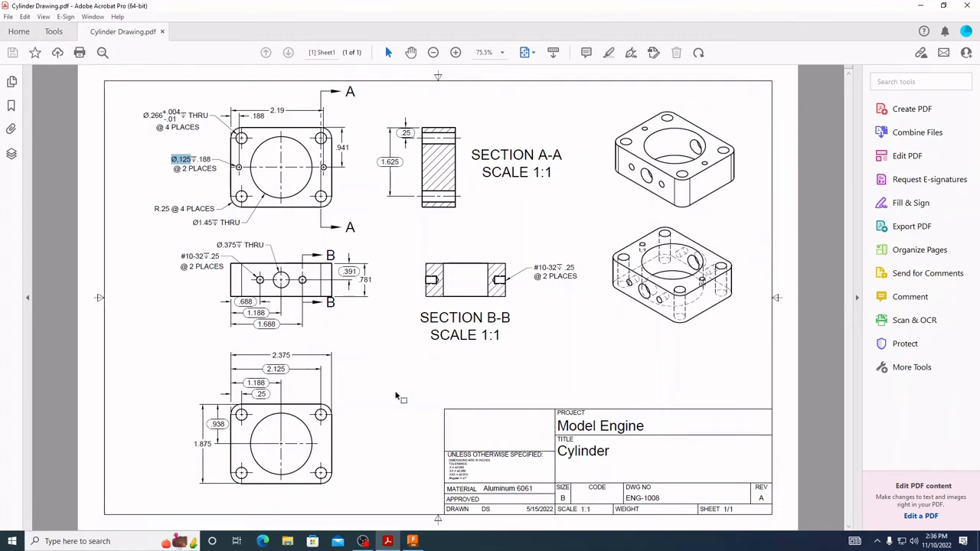
left_click(413, 541)
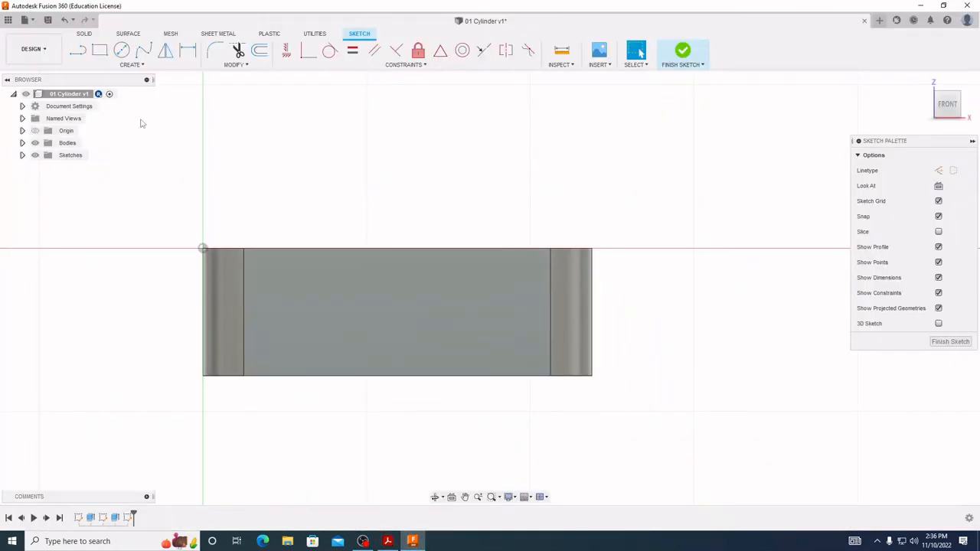
left_click(121, 50)
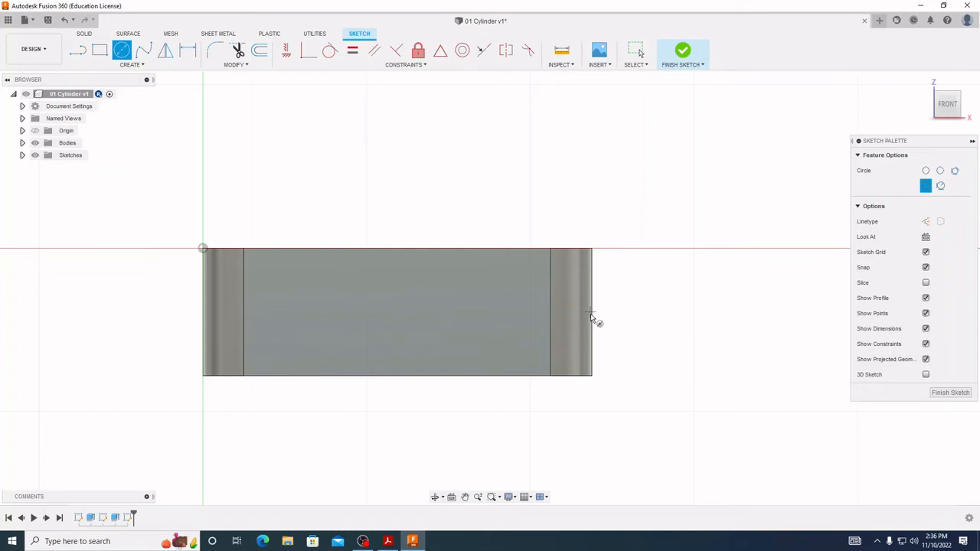
left_click(396, 312)
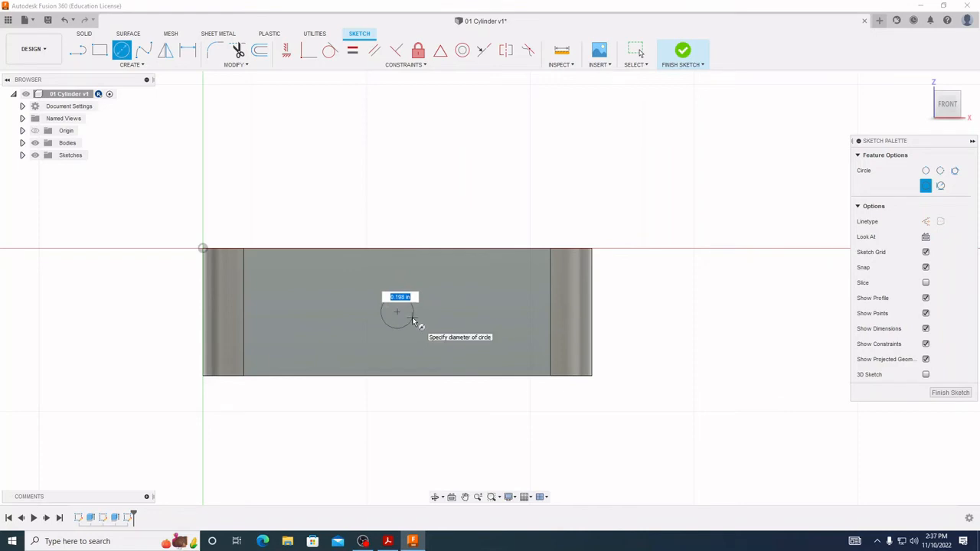
key("BackSpace")
type(".375")
key("Return")
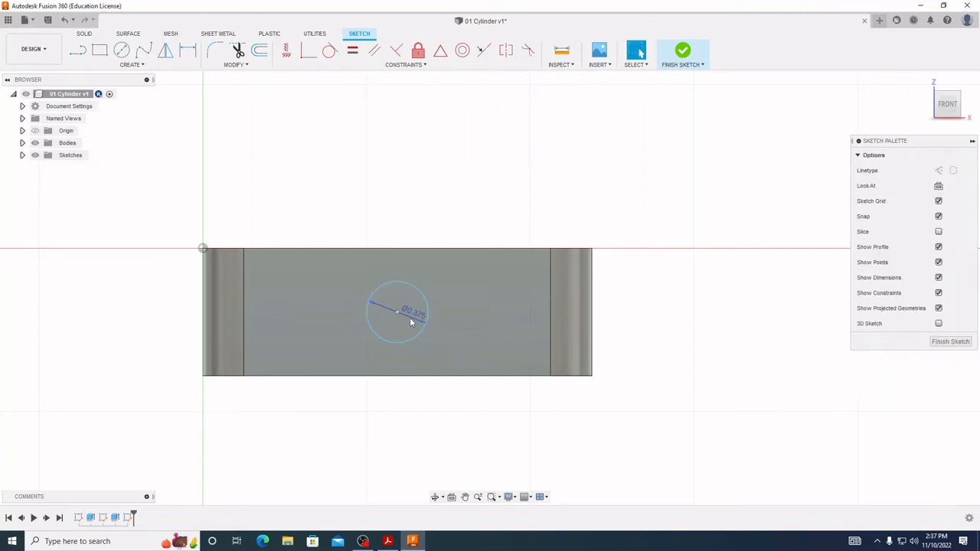
left_click(939, 343)
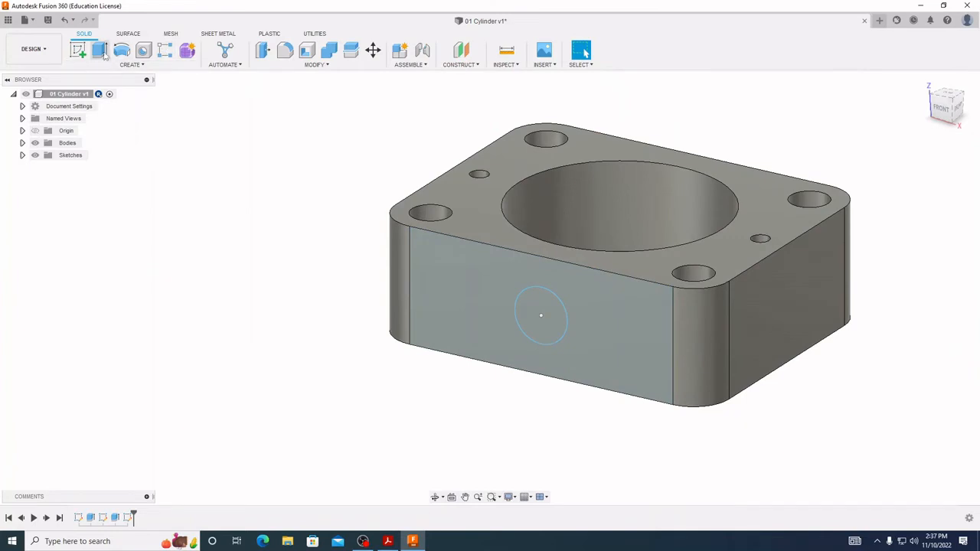
Extrude the 0.375 in circle -2.40 in as a Cut through both side walls of the plate
left_click(100, 52)
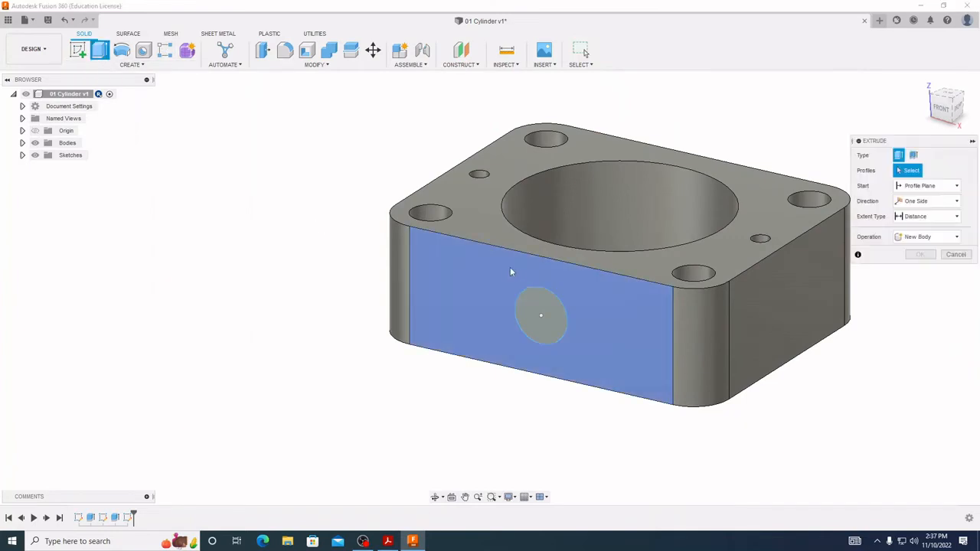
left_click(545, 310)
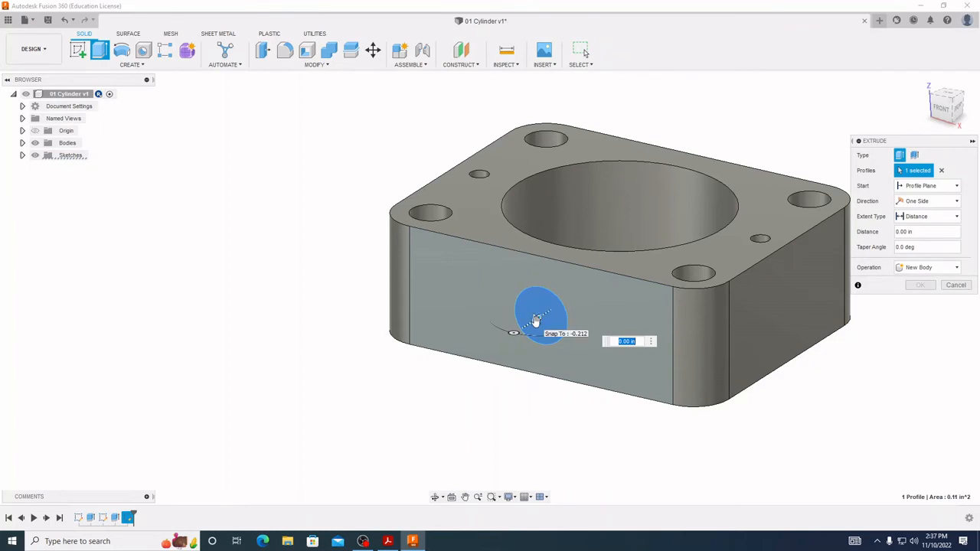
left_click_drag(536, 320, 742, 187)
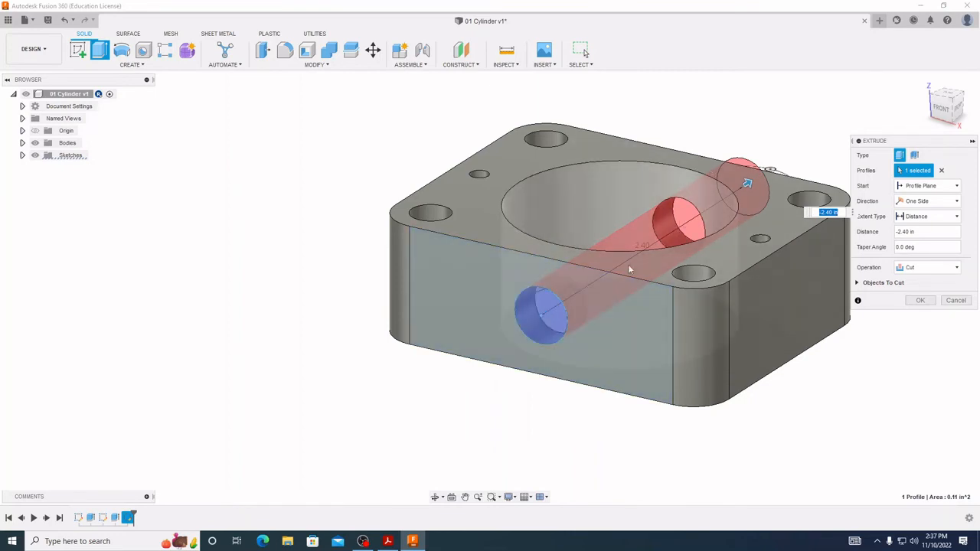
left_click(923, 301)
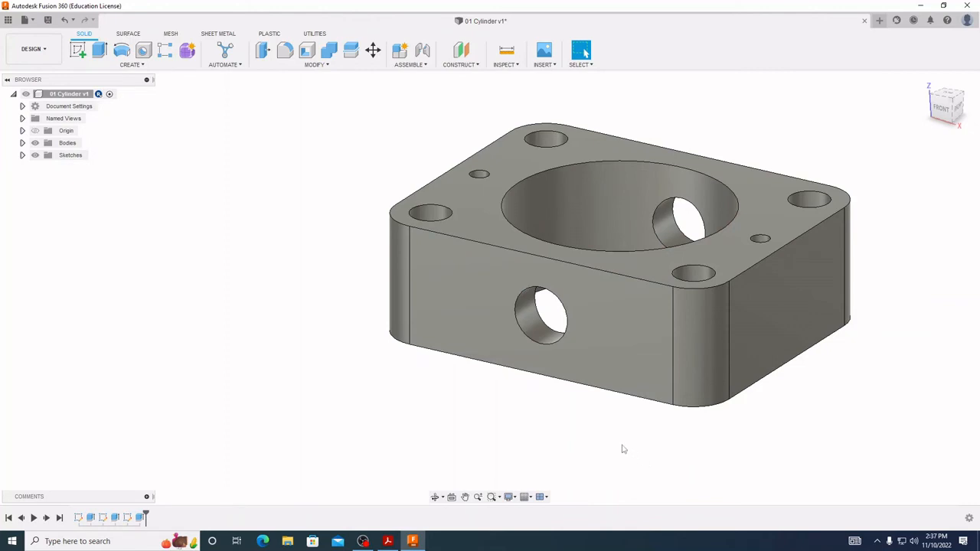
mouse_move(623, 449)
middle_mouse_down("shift")
mouse_move(628, 426)
mouse_move(640, 446)
middle_mouse_up("shift")
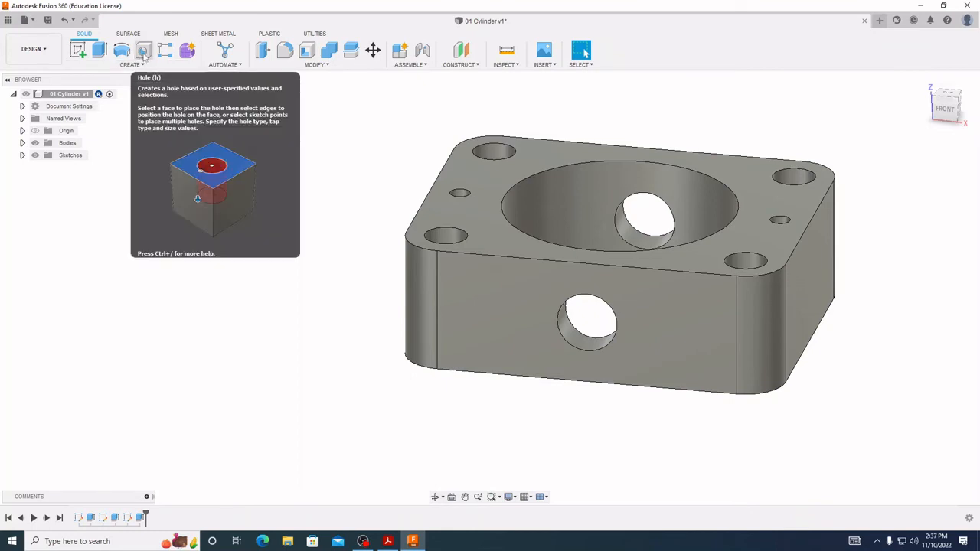
Start a hole on the plate's front face, positioned 0.391 in below the face's upper edge
left_click(143, 52)
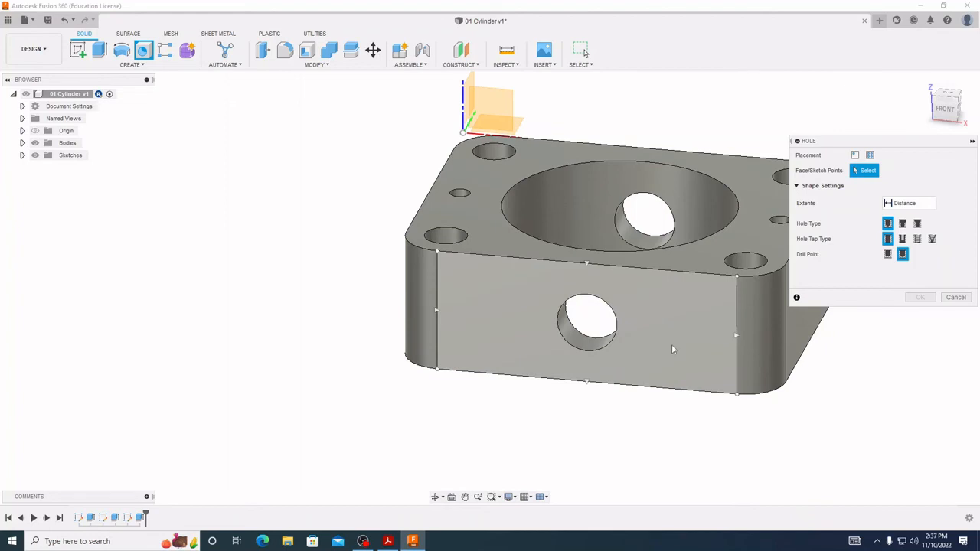
left_click(515, 319)
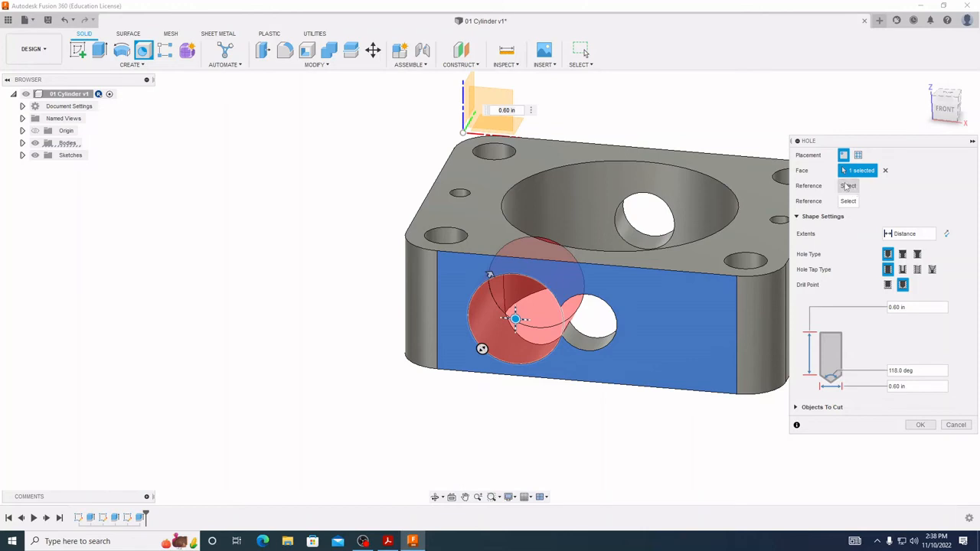
left_click(621, 267)
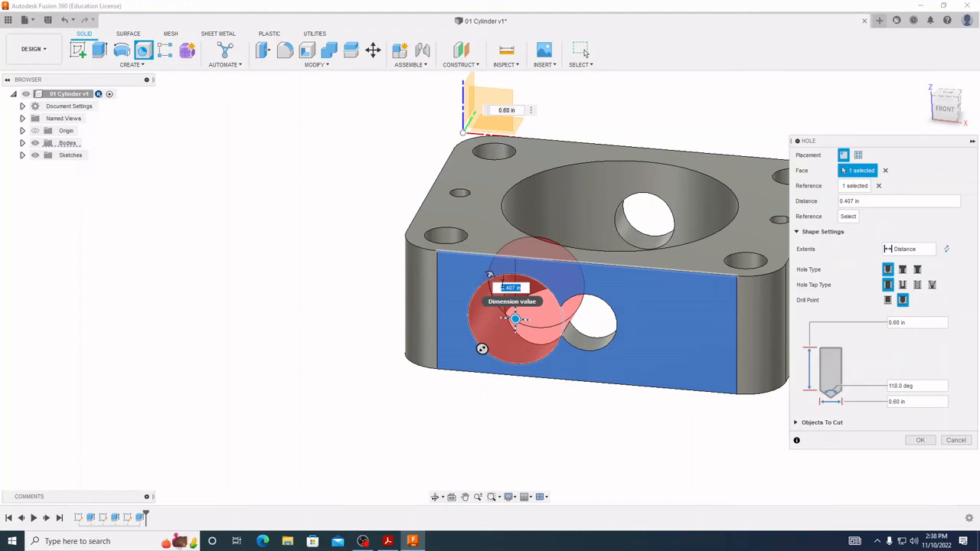
key("BackSpace")
type(".391")
key("Return")
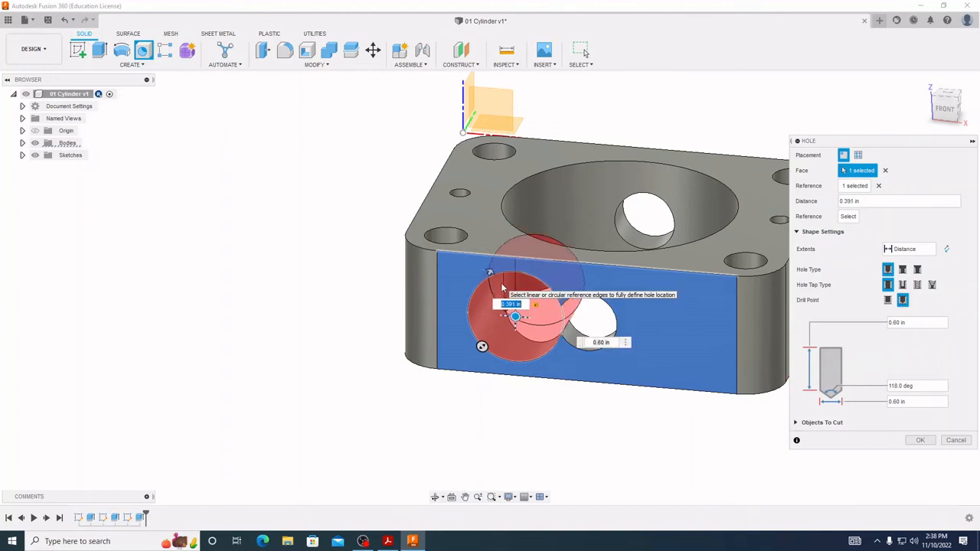
Add a second hole reference from the plate's left vertical side edge and set its distance to 0.688 in
left_click(852, 222)
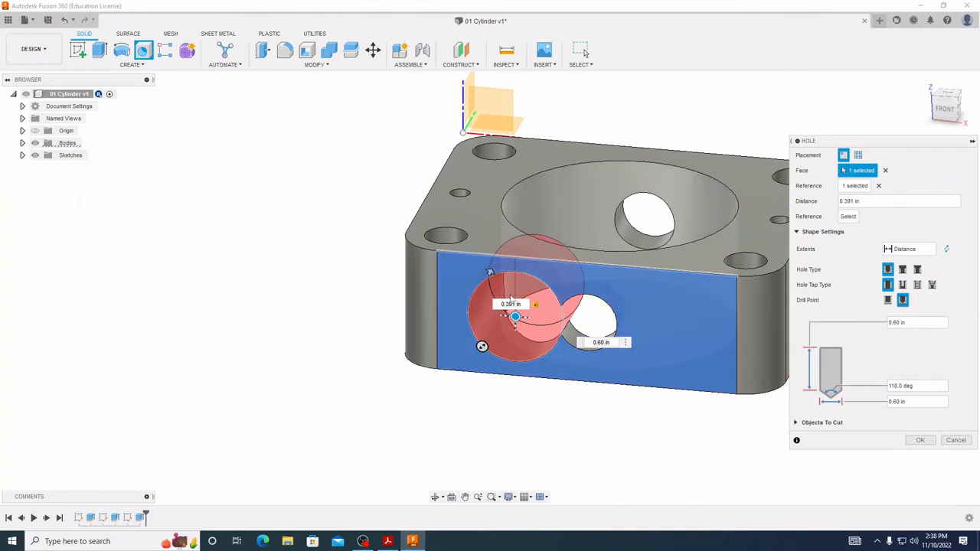
middle_click_drag(511, 298, 531, 265, "shift")
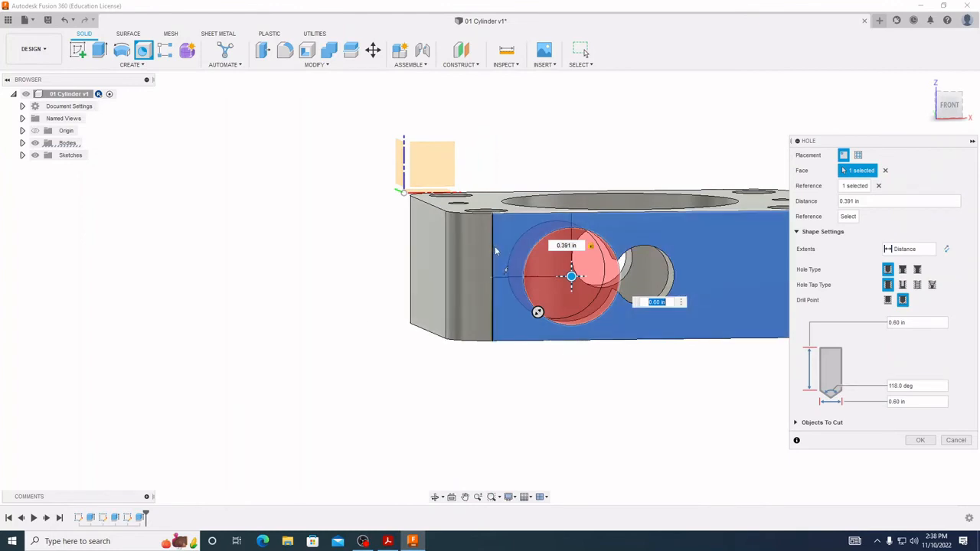
left_click(450, 277)
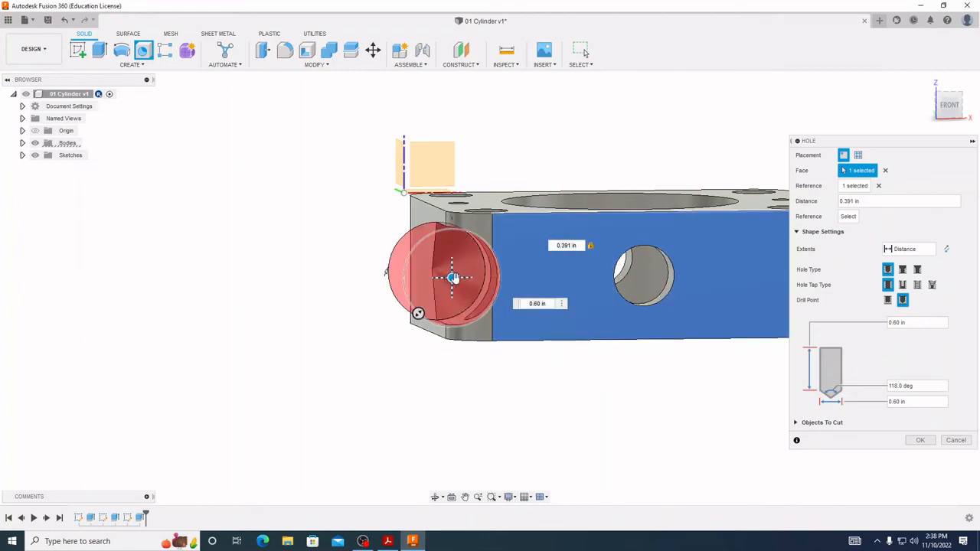
left_click_drag(453, 278, 554, 275)
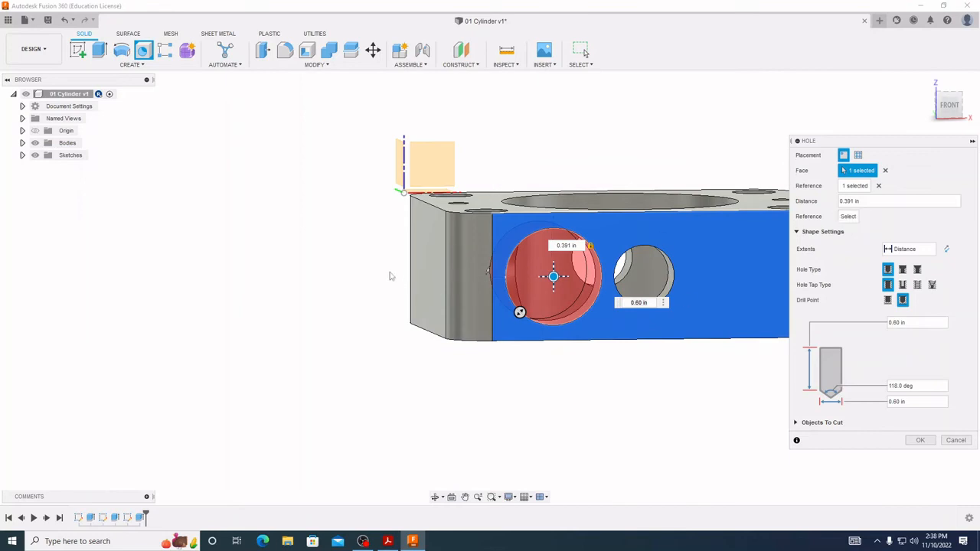
left_click(448, 274)
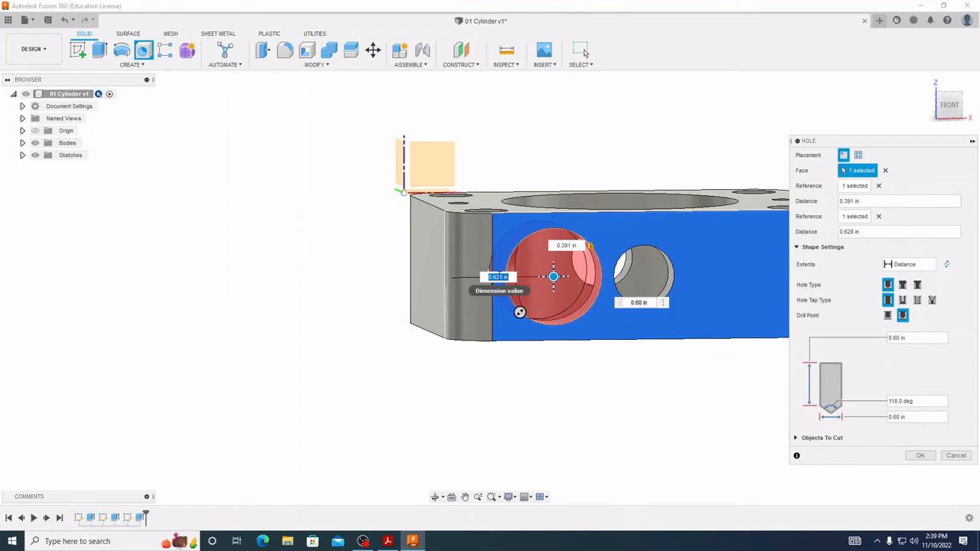
key("BackSpace")
type(".688")
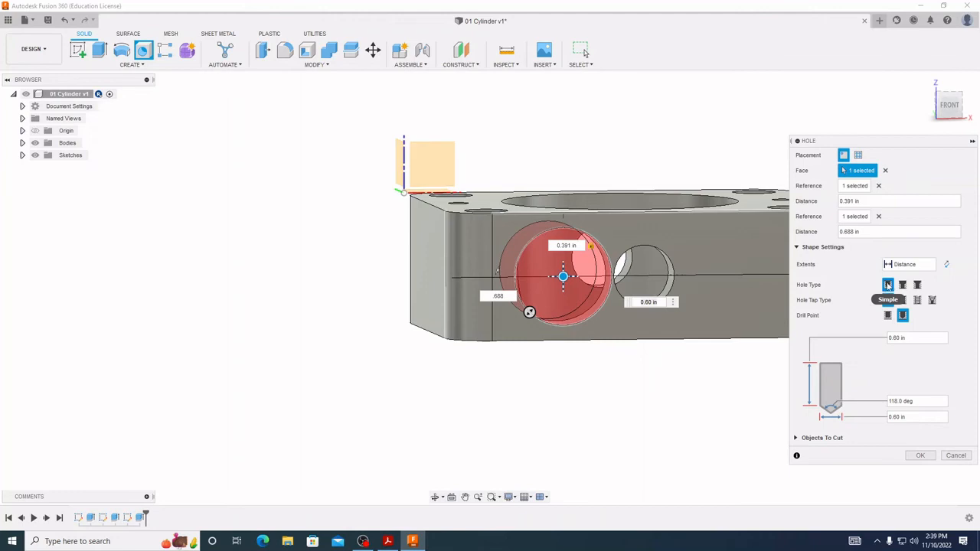
Consult the #10-32 callout in the Cylinder Drawing PDF and set the hole's tap type to Tapped
left_click(387, 542)
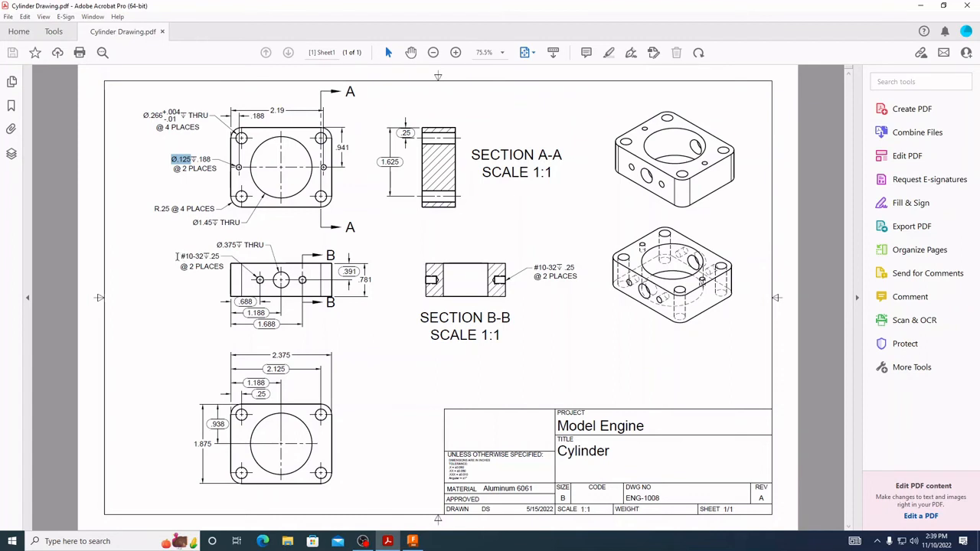
left_click_drag(177, 257, 206, 258)
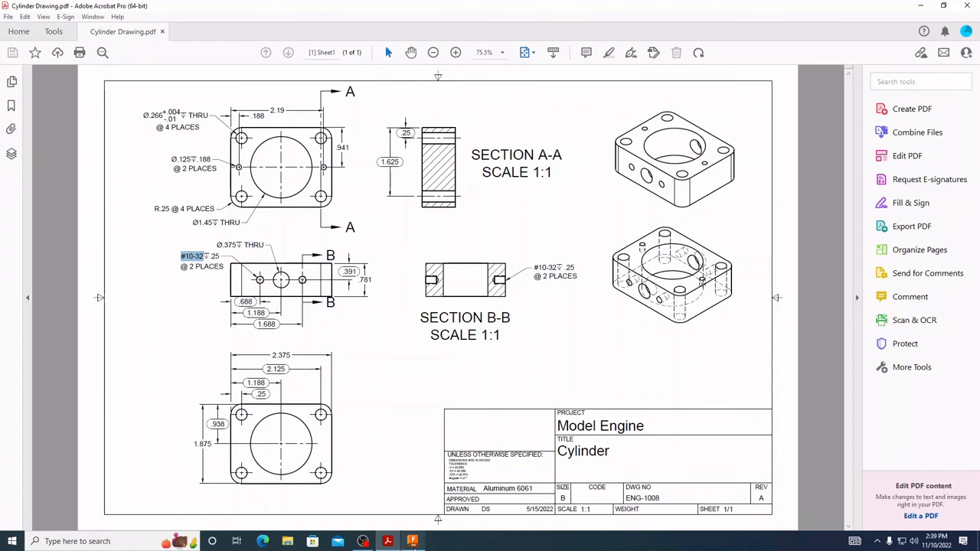
left_click(414, 542)
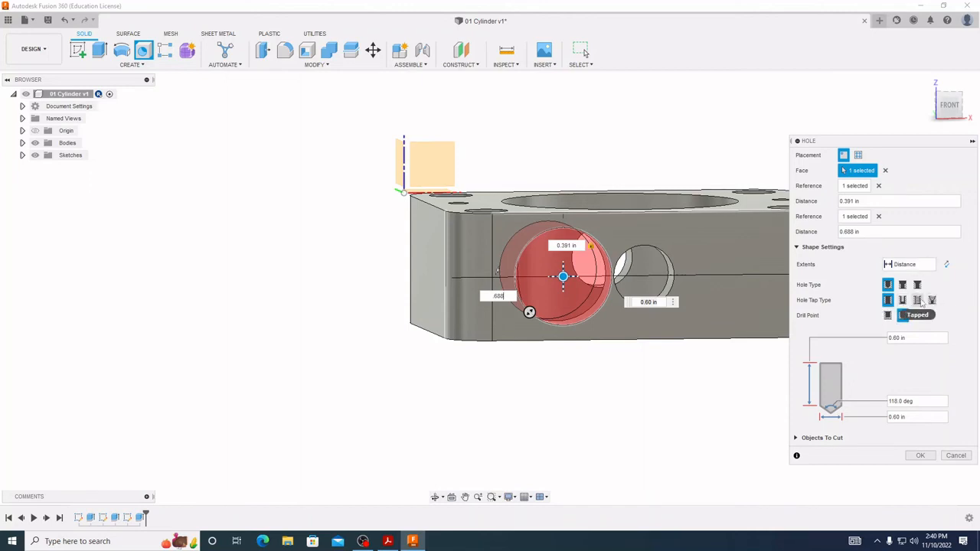
left_click(919, 301)
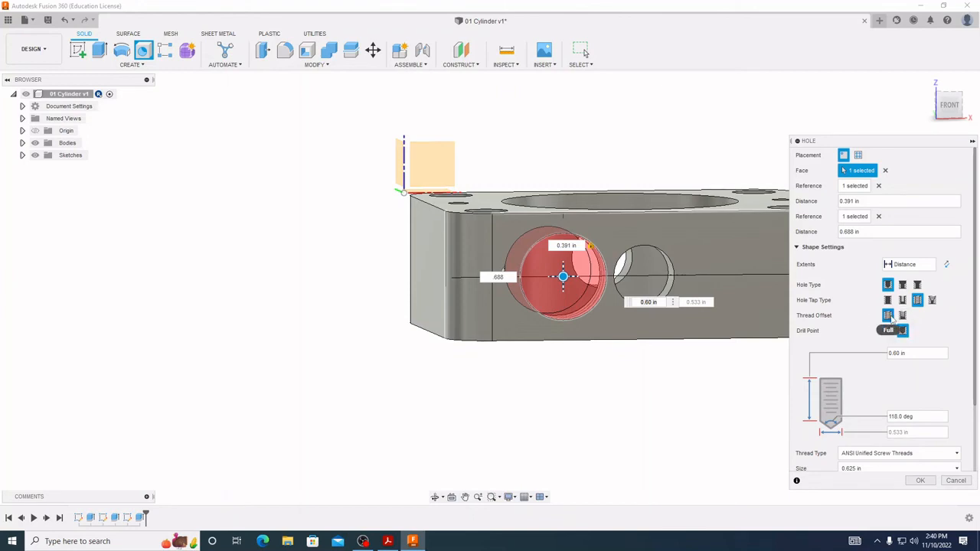
Check the threaded hole's depth in the Cylinder Drawing PDF and set the hole depth to 0.250 in
left_click(388, 541)
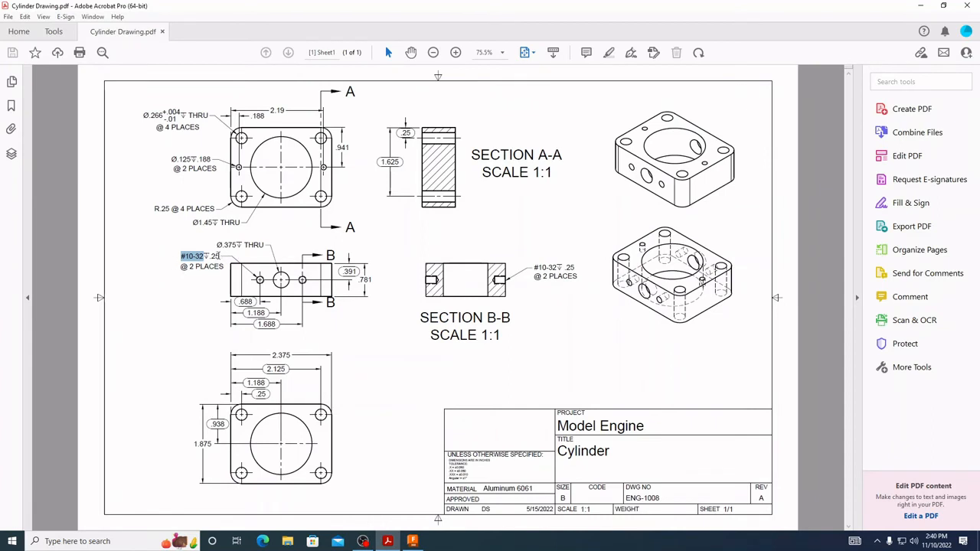
left_click(413, 541)
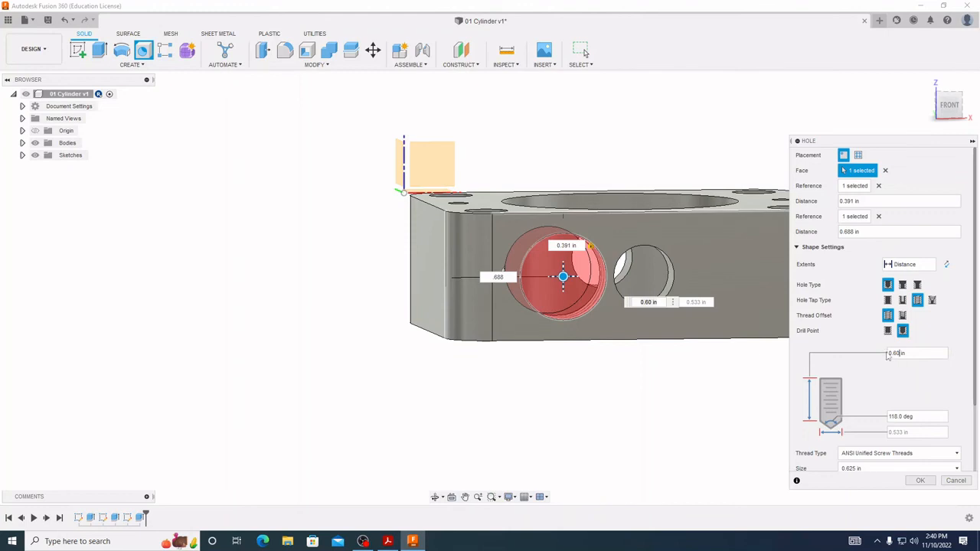
left_click_drag(899, 352, 882, 358)
type("250")
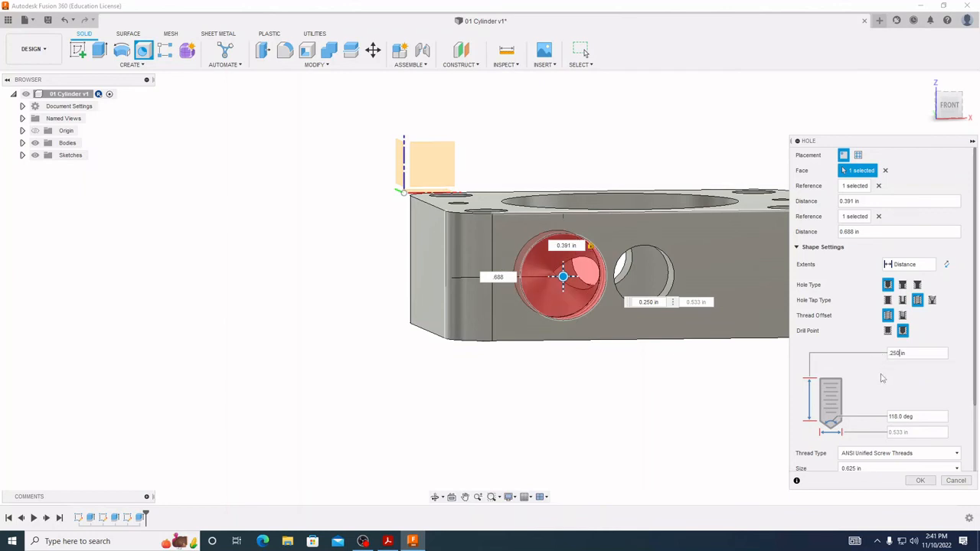
Recheck the thread callout in the Cylinder Drawing PDF and set the hole's thread size to 0.19(#10) in
scroll(850, 399, "down", 2)
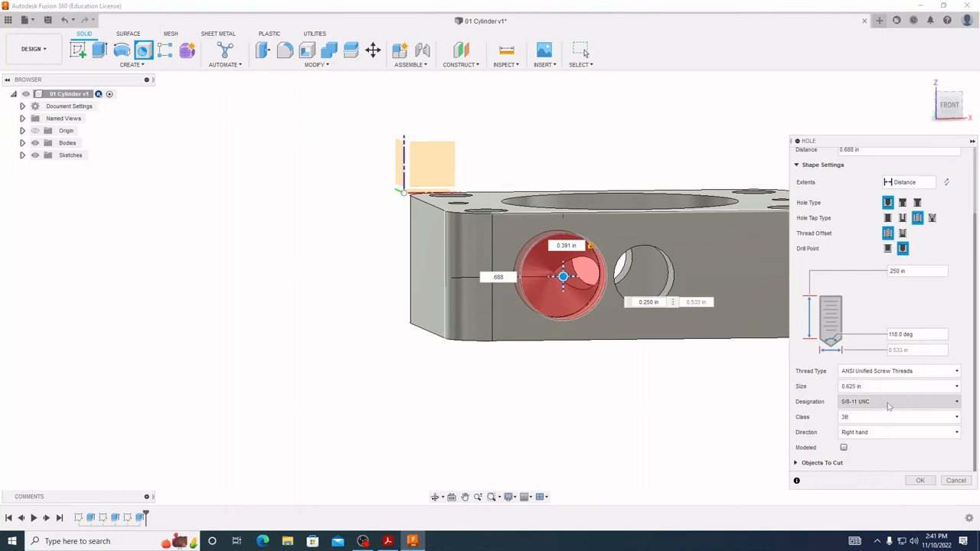
left_click(388, 542)
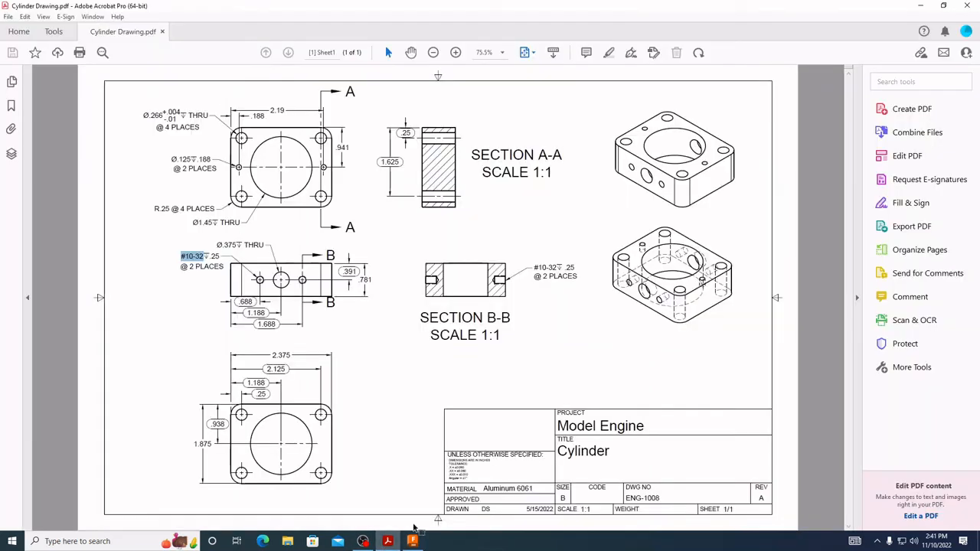
left_click(179, 277)
left_click_drag(174, 256, 209, 257)
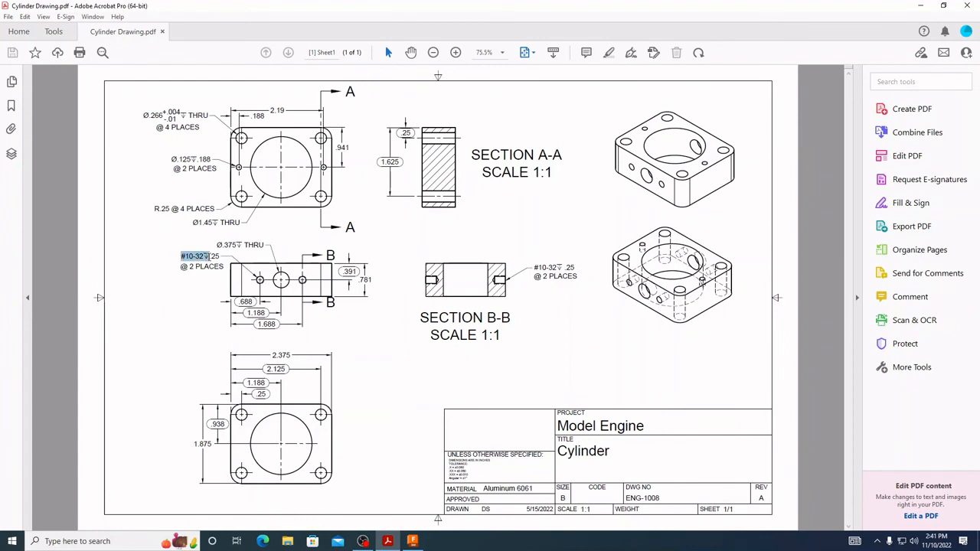
left_click(195, 304)
left_click(413, 541)
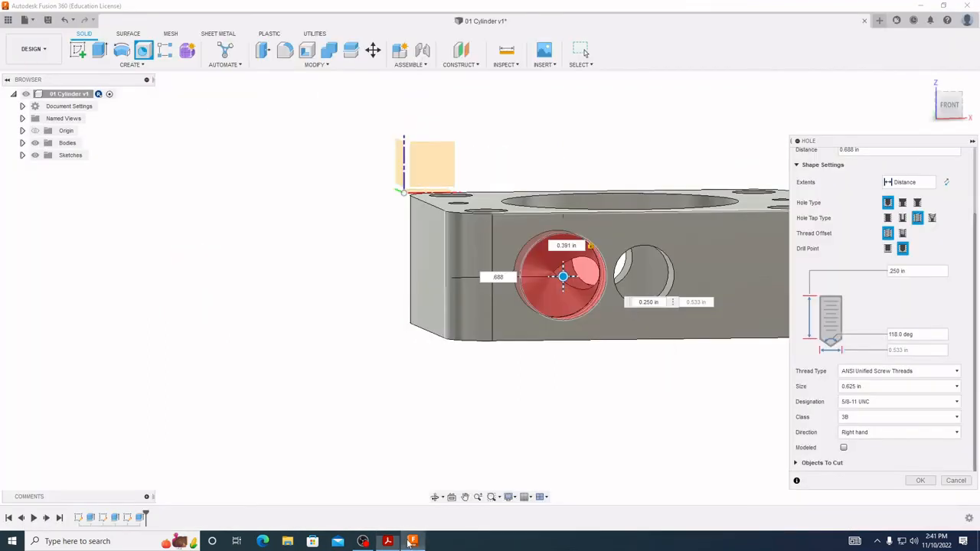
left_click(876, 403)
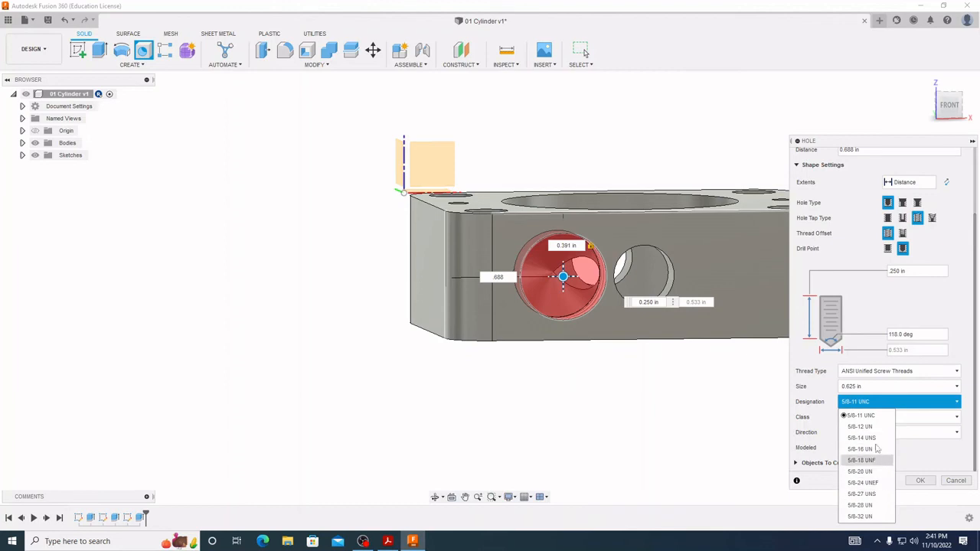
left_click(854, 401)
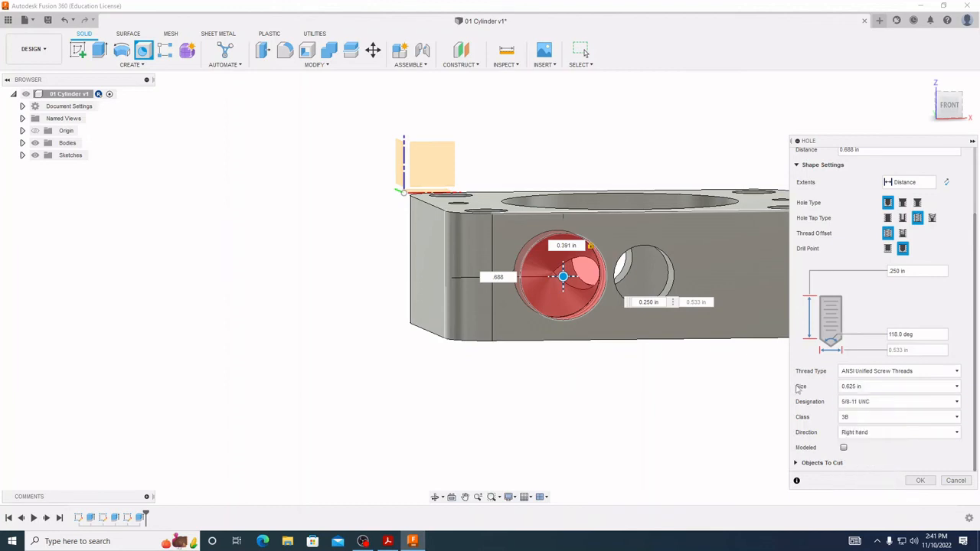
left_click(859, 389)
scroll(875, 347, "down", 5)
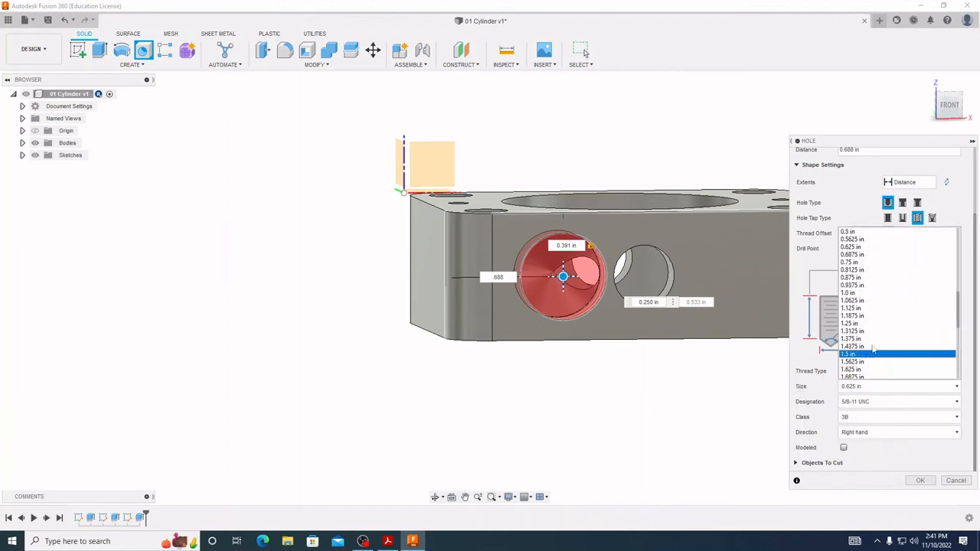
scroll(875, 342, "down", 2)
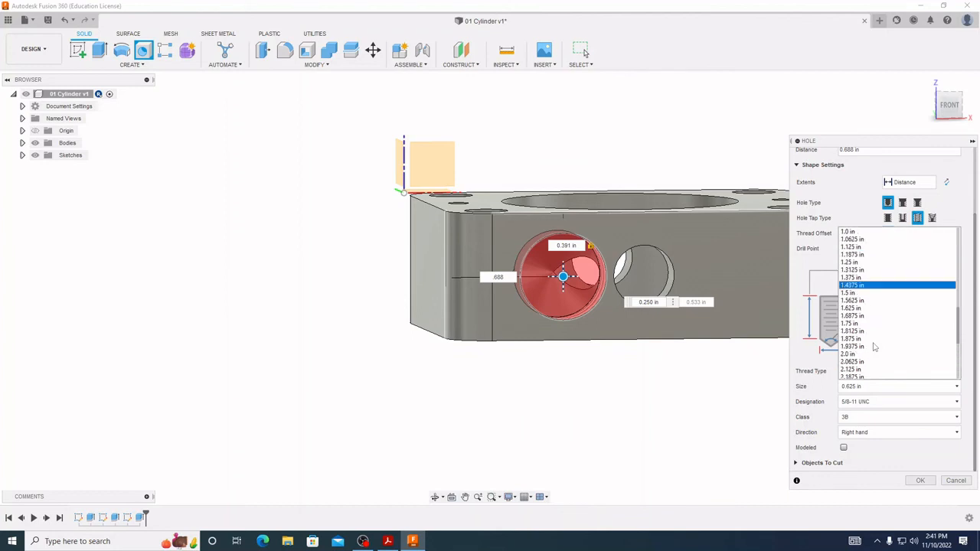
scroll(875, 338, "up", 6)
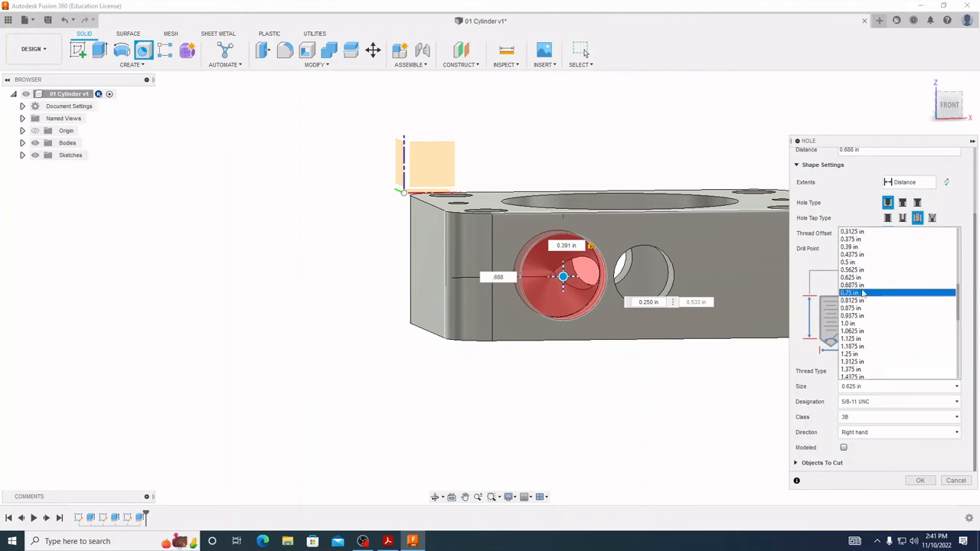
scroll(876, 260, "up", 3)
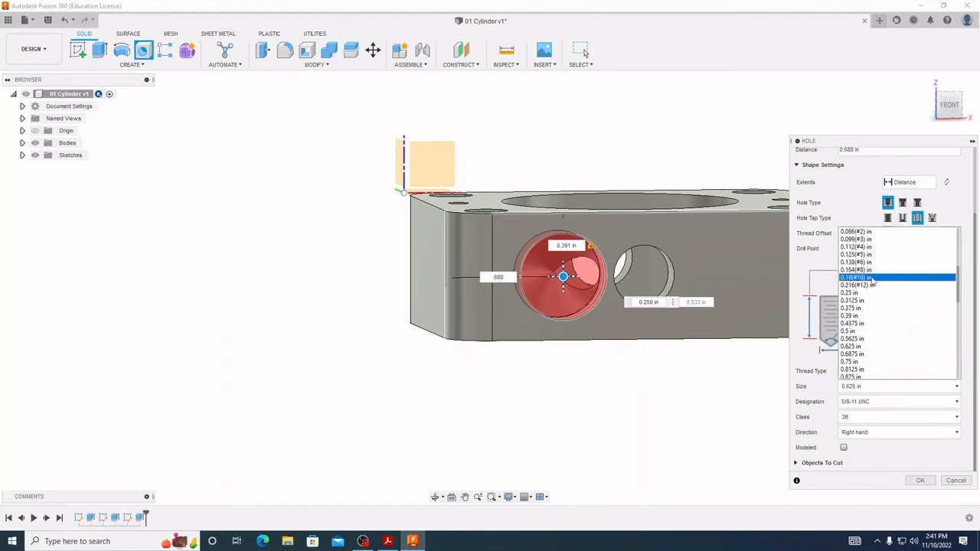
scroll(874, 300, "up", 1)
scroll(865, 332, "down", 6)
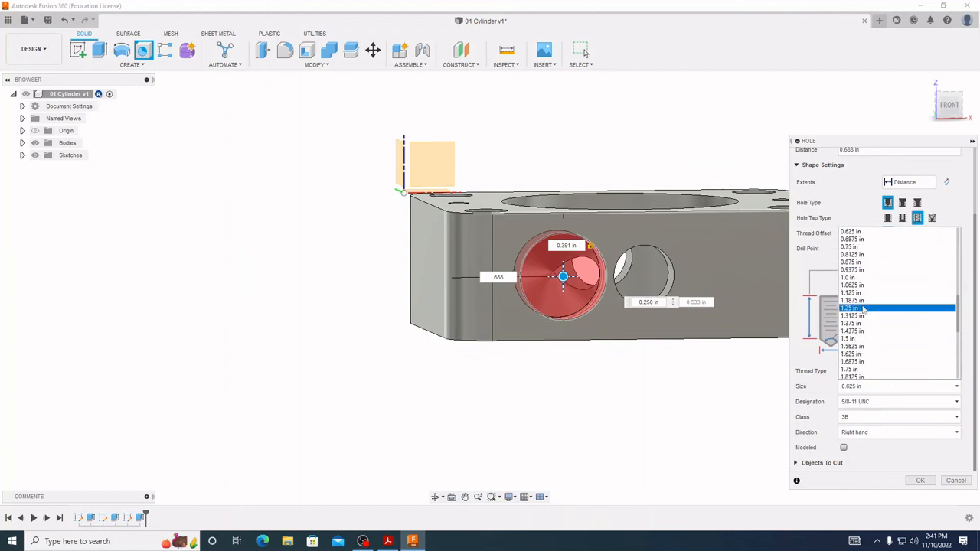
scroll(869, 293, "up", 4)
scroll(871, 292, "up", 4)
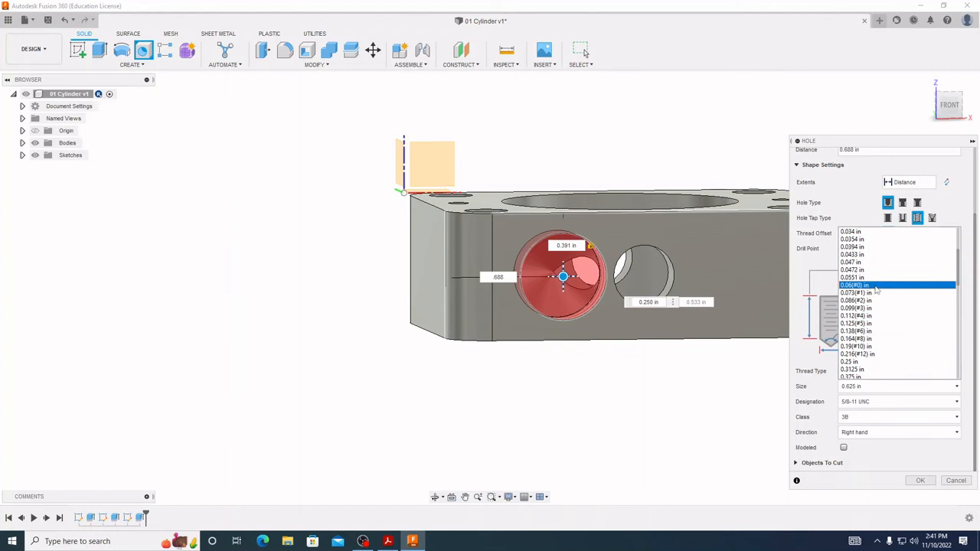
left_click(879, 347)
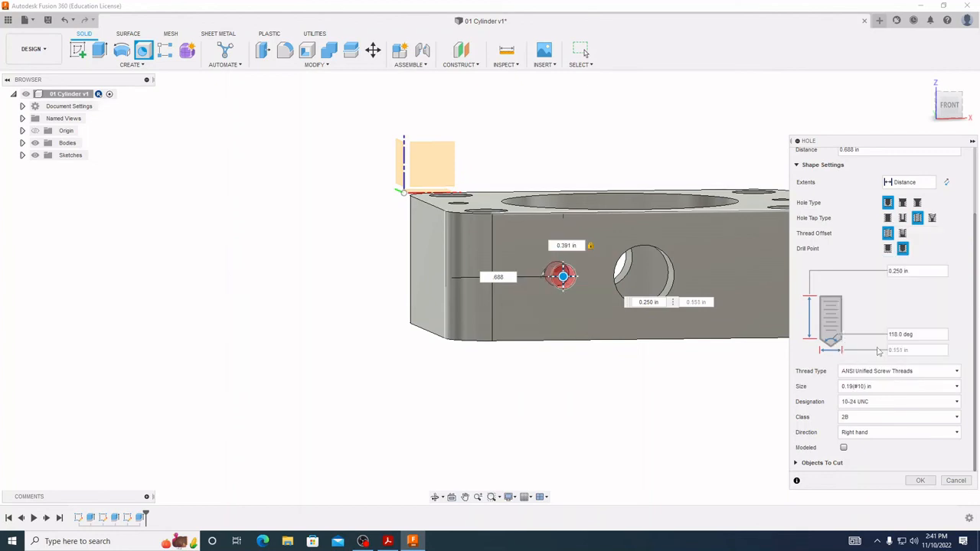
Set the thread designation to 10-32 UNF, create the hole, and inspect its threads on the front face
left_click(878, 404)
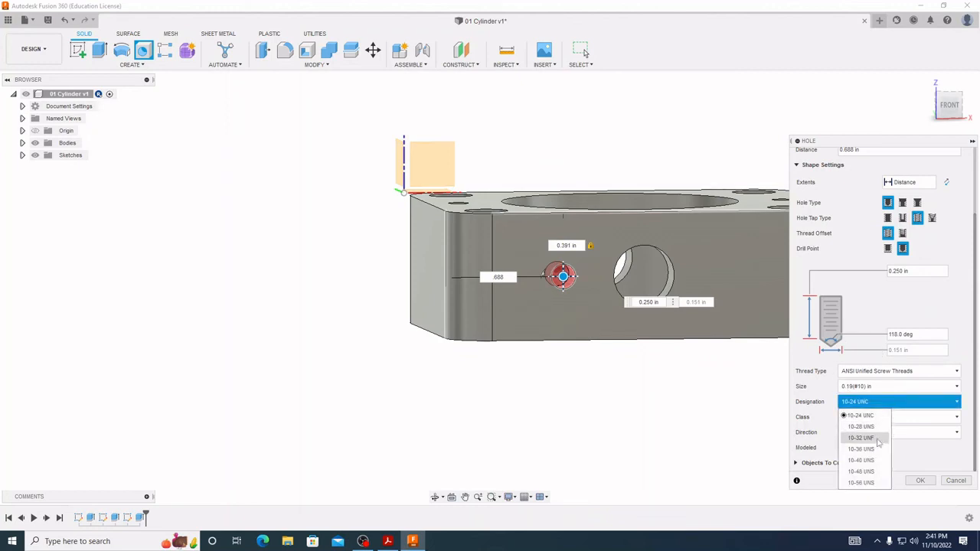
left_click(878, 438)
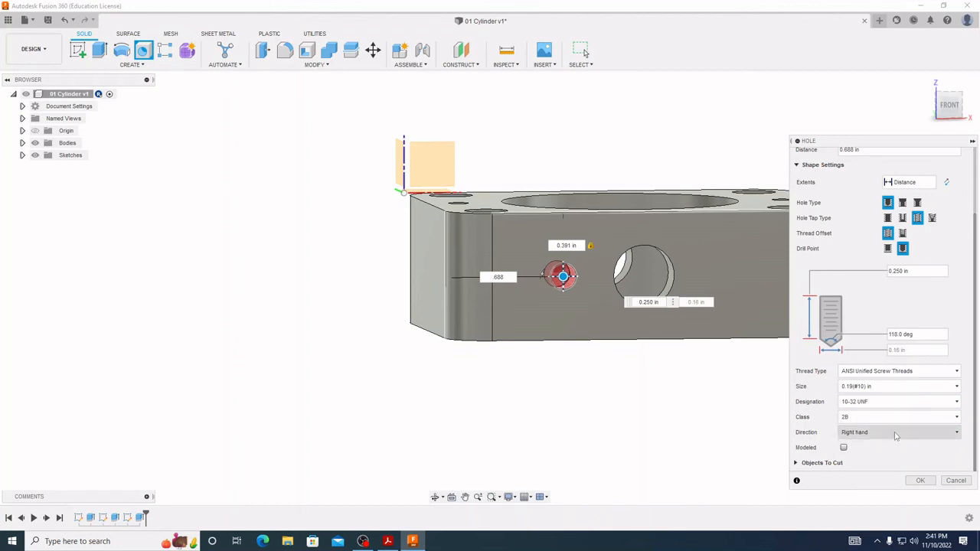
left_click(920, 480)
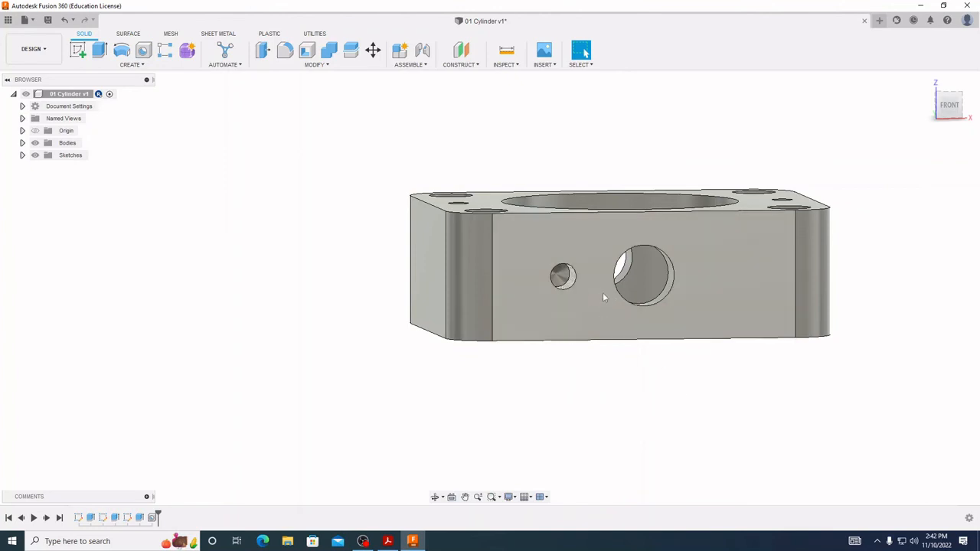
middle_click_drag(603, 298, 637, 305, "shift")
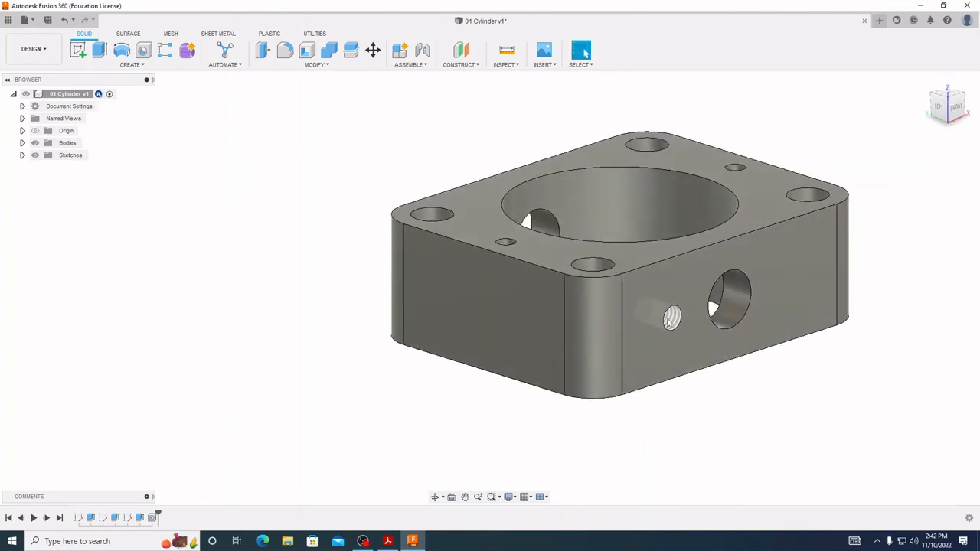
scroll(689, 322, "up", 5)
scroll(706, 331, "down", 8)
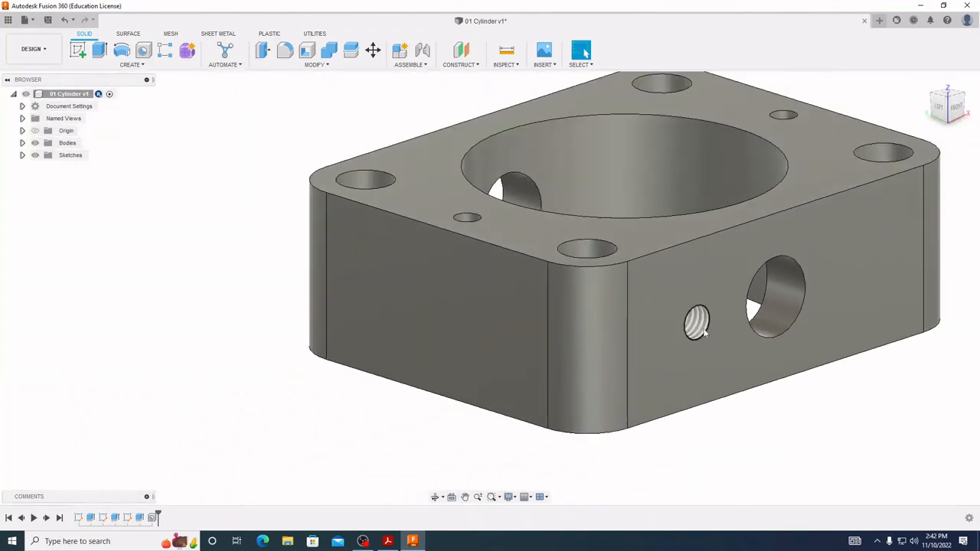
Place a second #10-32 tapped hole on the front face, right of the large cross hole, with a depth of 0.25 in
middle_click_drag(783, 343, 810, 325, "shift")
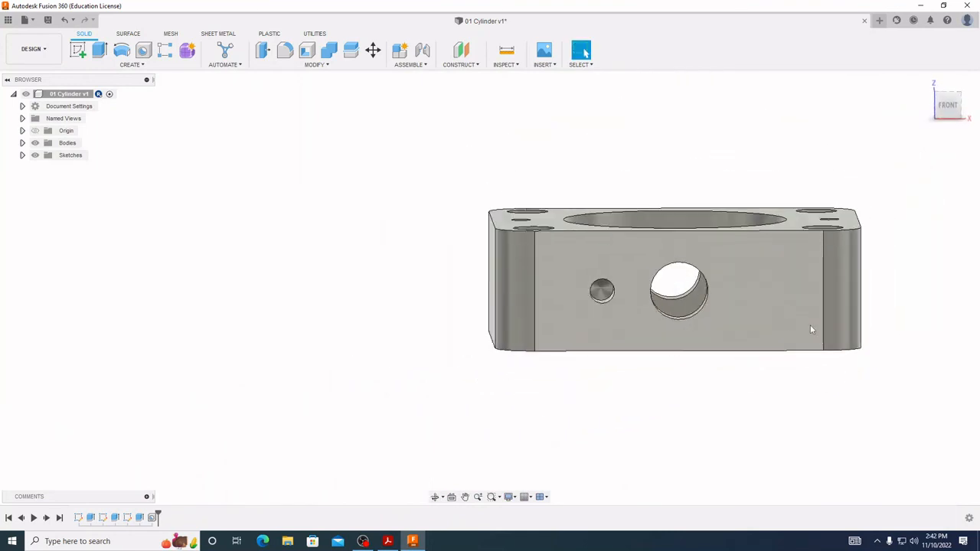
left_click(143, 50)
left_click(765, 303)
middle_click_drag(765, 303, 601, 306)
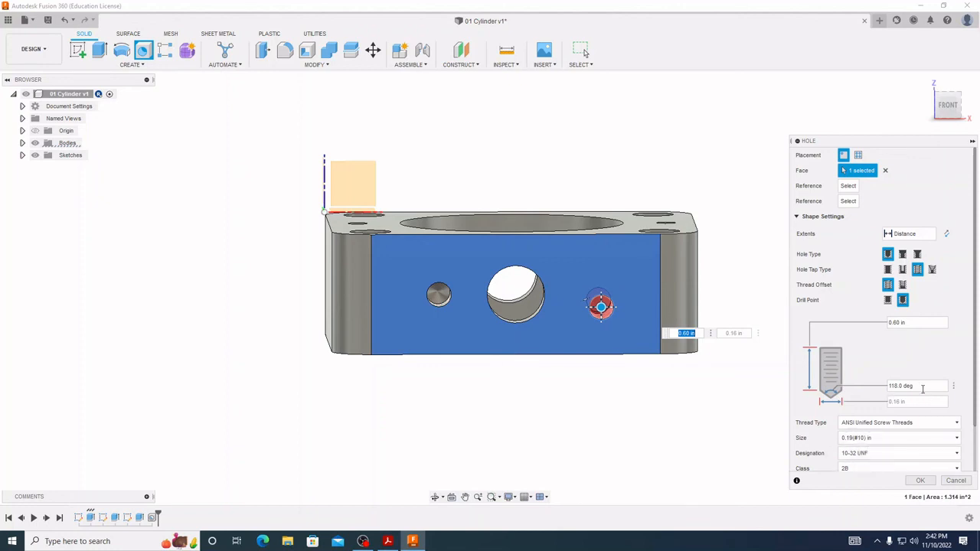
left_click(894, 323)
left_click_drag(901, 323, 868, 323)
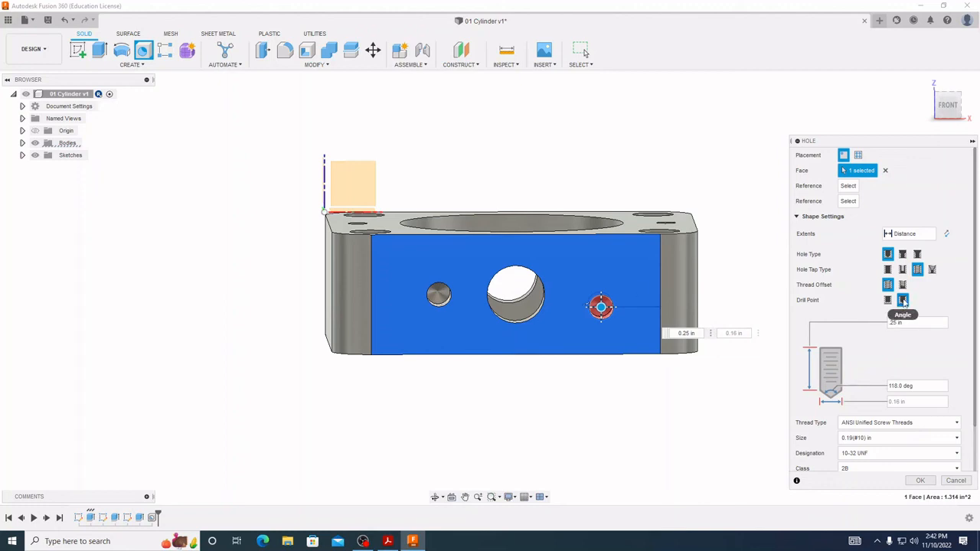
left_click(903, 301)
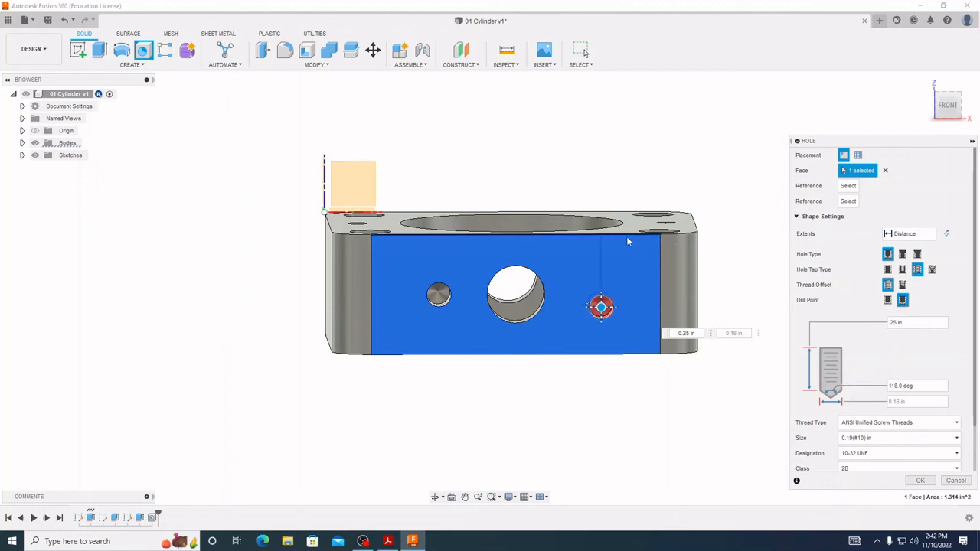
Reference the front face's upper edge and set the hole's distance from it to 0.391 in
left_click(849, 186)
left_click(604, 235)
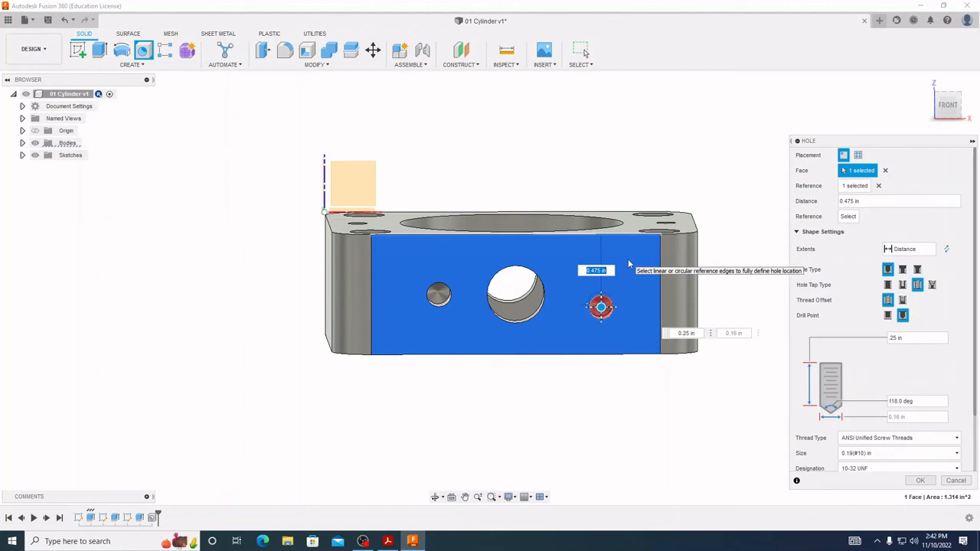
type(".391")
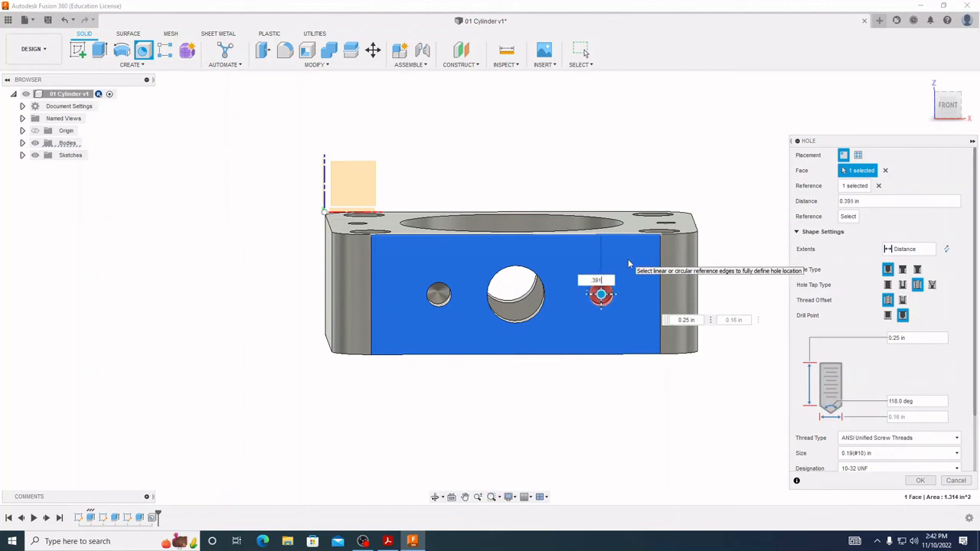
key("Return")
Consult the Cylinder Drawing PDF, locate the hole 1.688 in from the block's left side edge, and create it
left_click(698, 283)
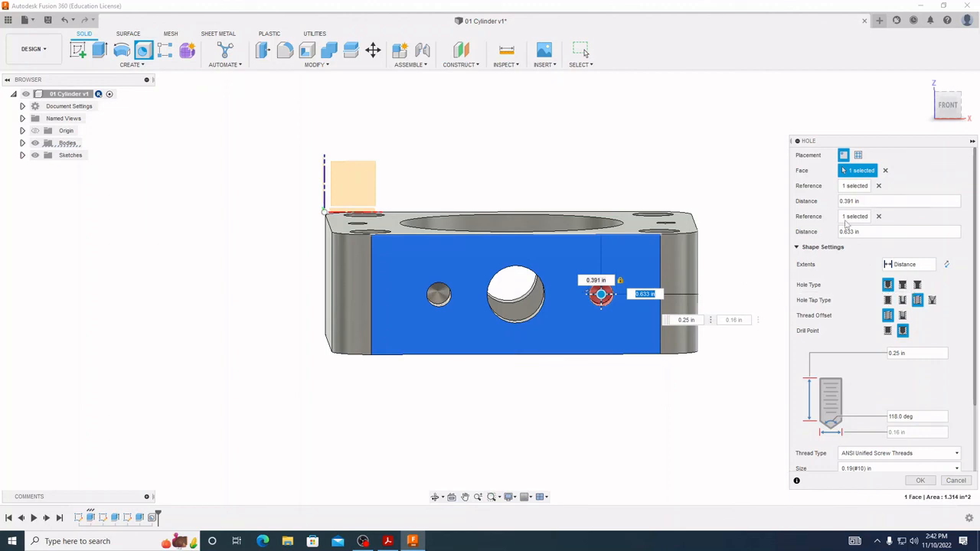
left_click(878, 216)
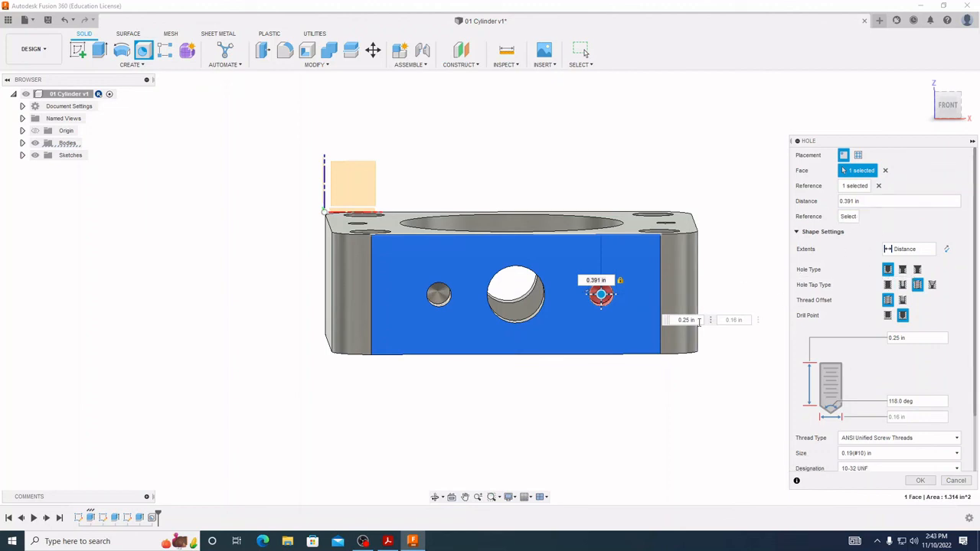
left_click(332, 289)
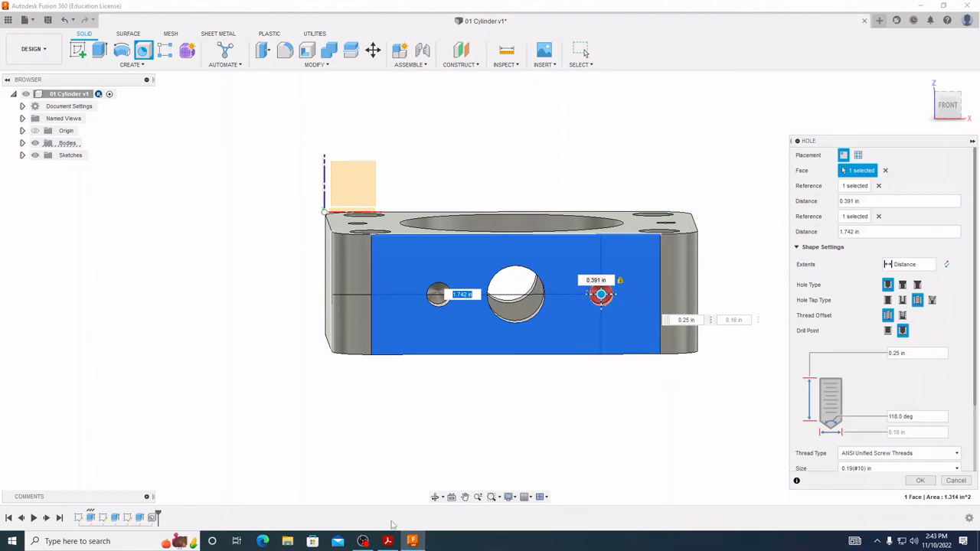
left_click(387, 541)
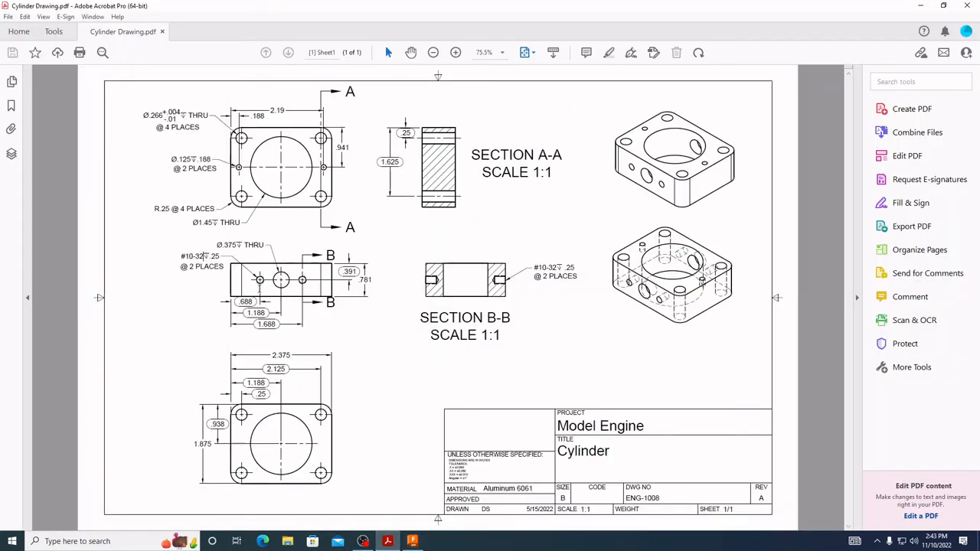
left_click(412, 541)
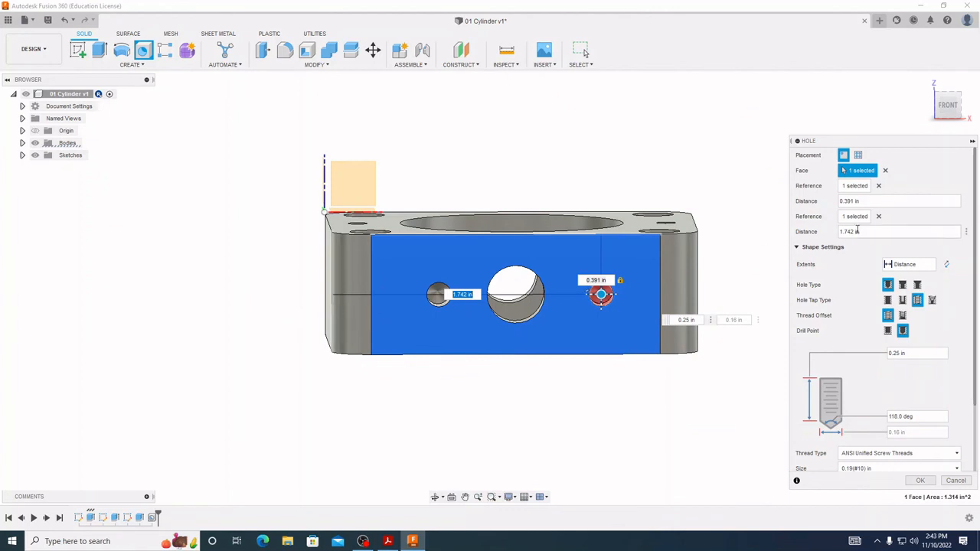
left_click_drag(857, 231, 833, 236)
type("1.688")
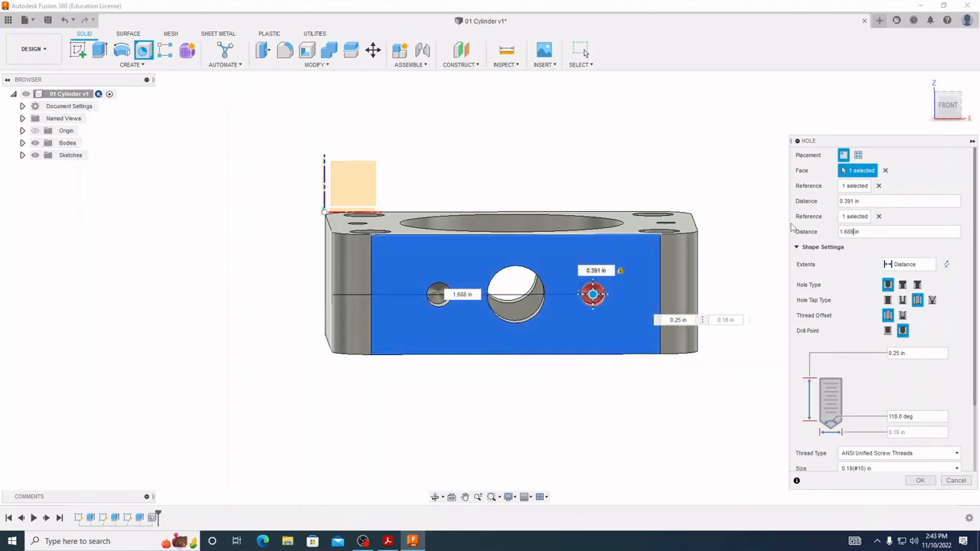
key("Return")
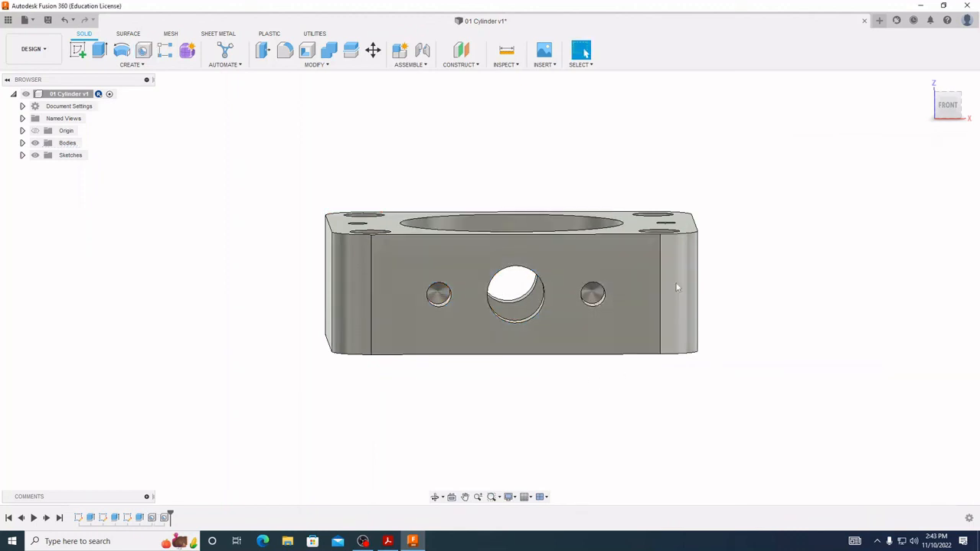
Recheck the Cylinder Drawing PDF and place a 10-32 UNF tapped hole on the back face, 0.688 in from the left side edge
left_click(388, 541)
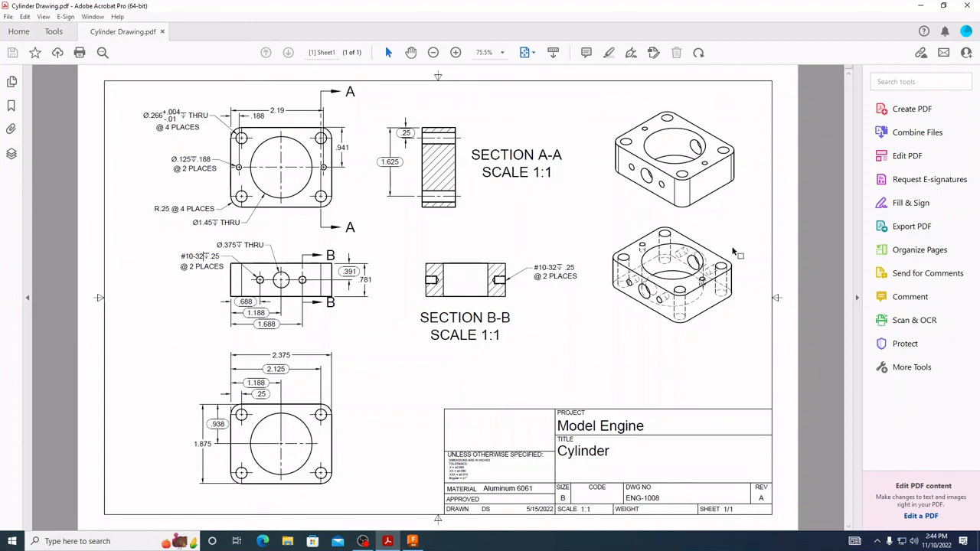
left_click(413, 542)
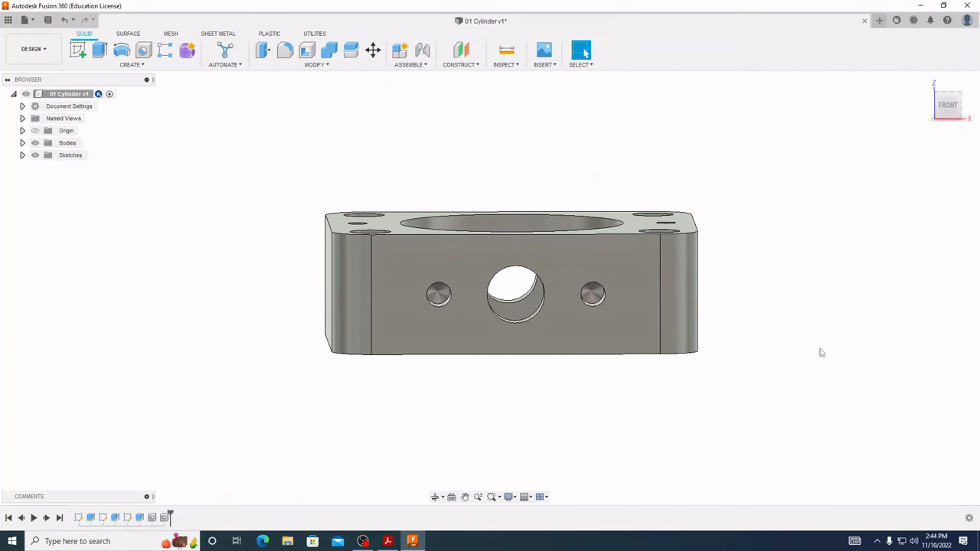
middle_click_drag(819, 342, 677, 353, "shift")
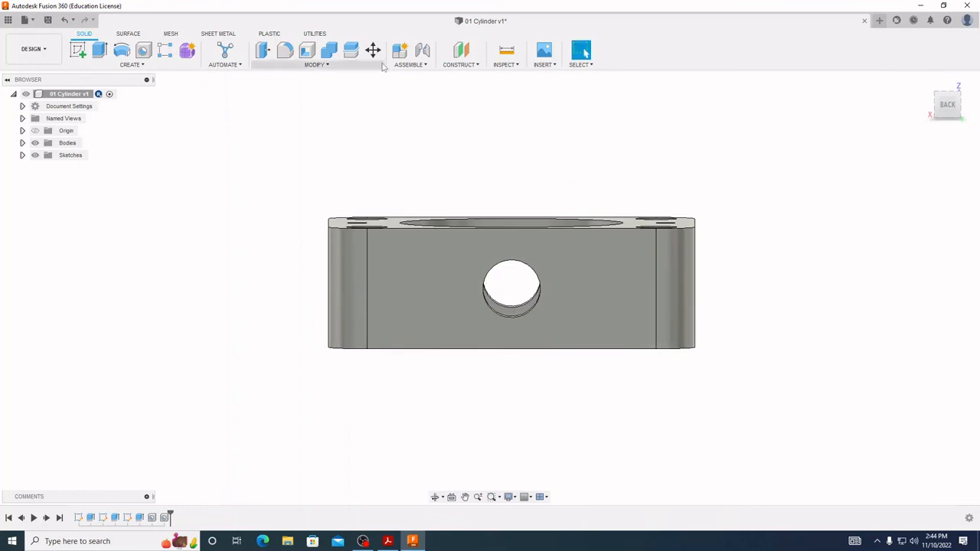
left_click(143, 50)
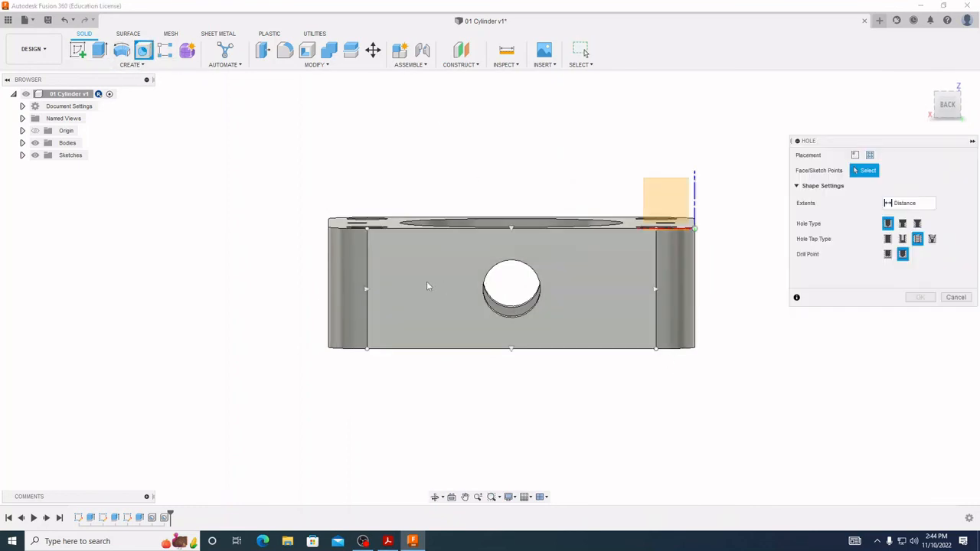
left_click(427, 280)
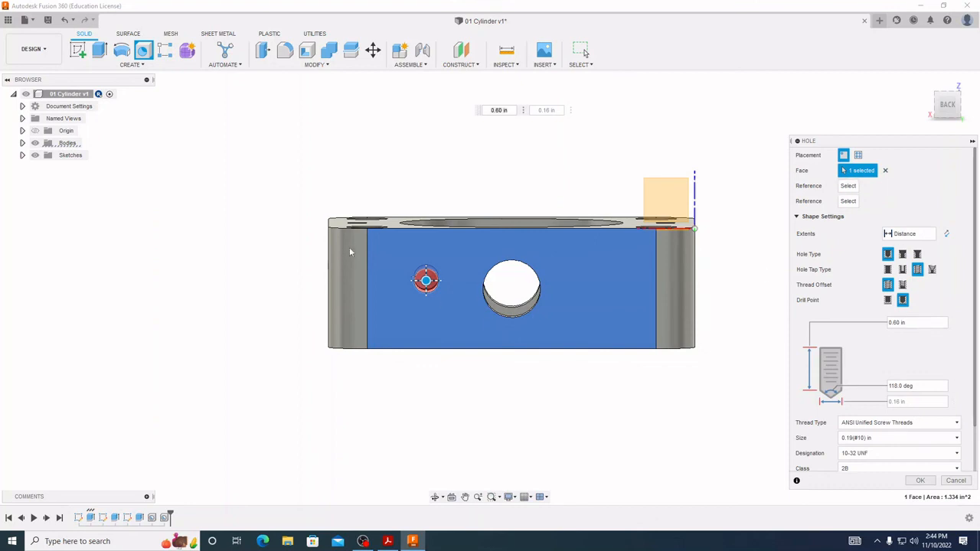
left_click(368, 312)
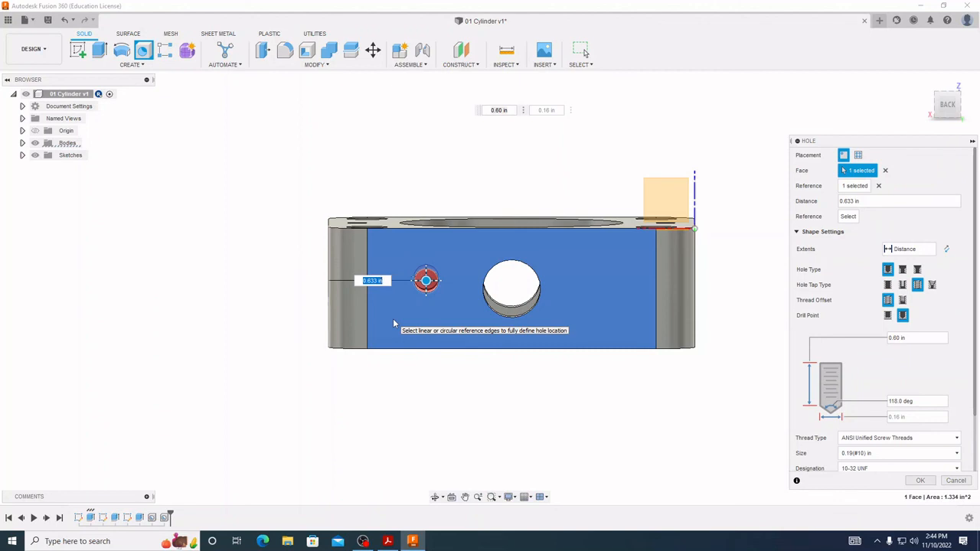
key("BackSpace")
type("888")
key("Tab")
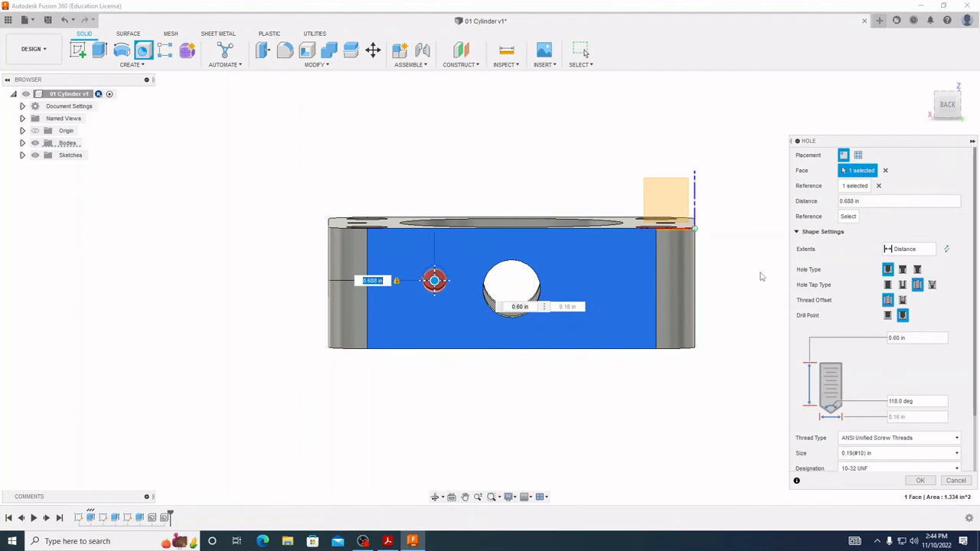
Set the back-face hole's distance from the upper edge to 0.391 in and create the hole
left_click(402, 227)
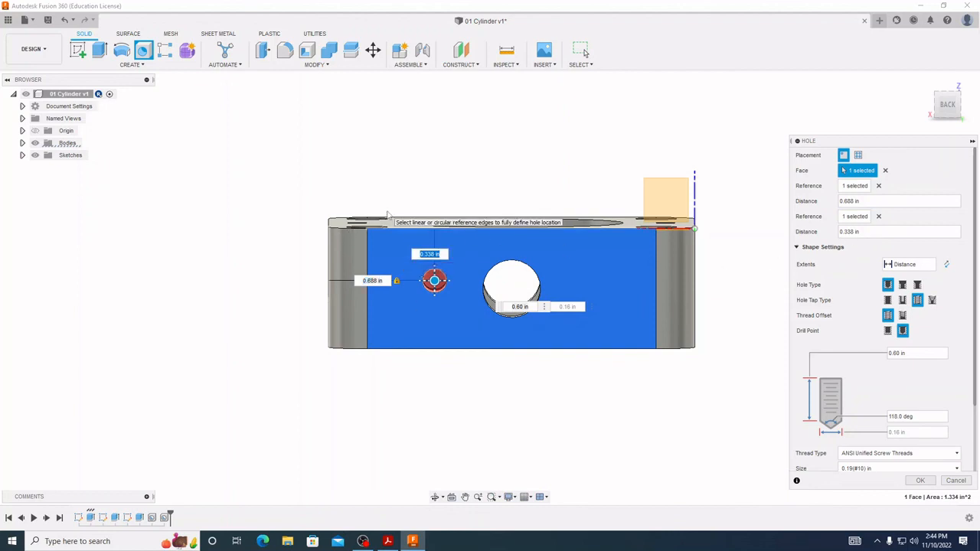
type(".38")
key("Return")
key("Return")
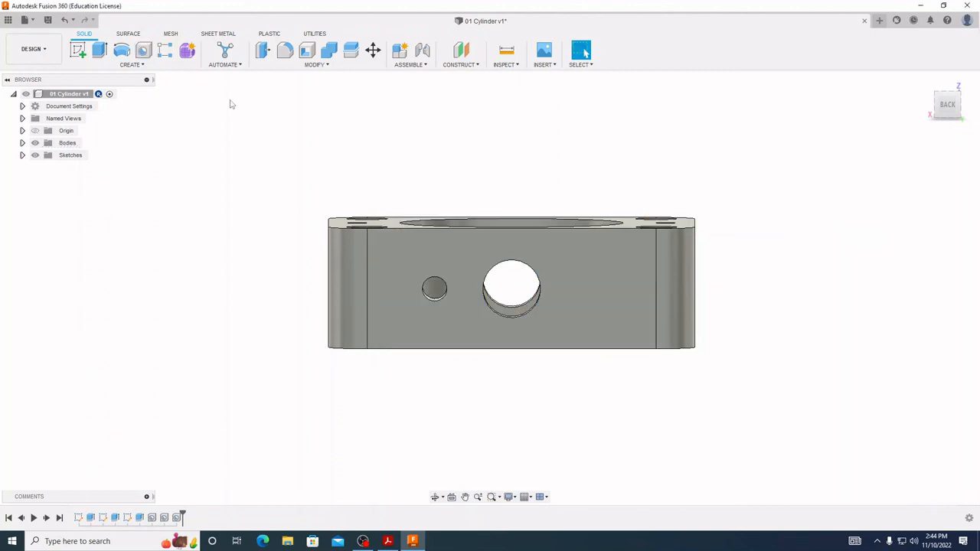
Inspect the new back-face hole and reopen its feature for editing at the shape and thread settings
middle_click_drag(434, 290, 464, 305, "shift")
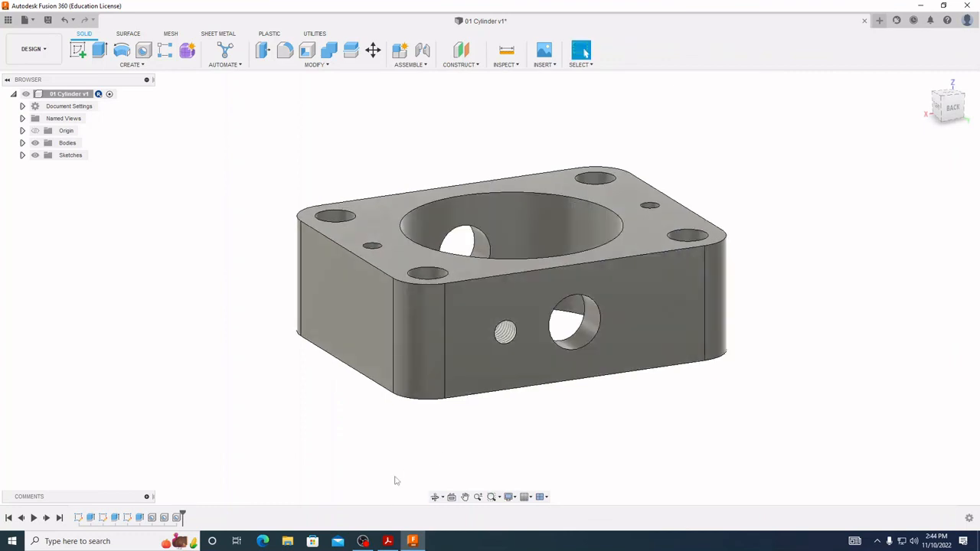
right_click(177, 519)
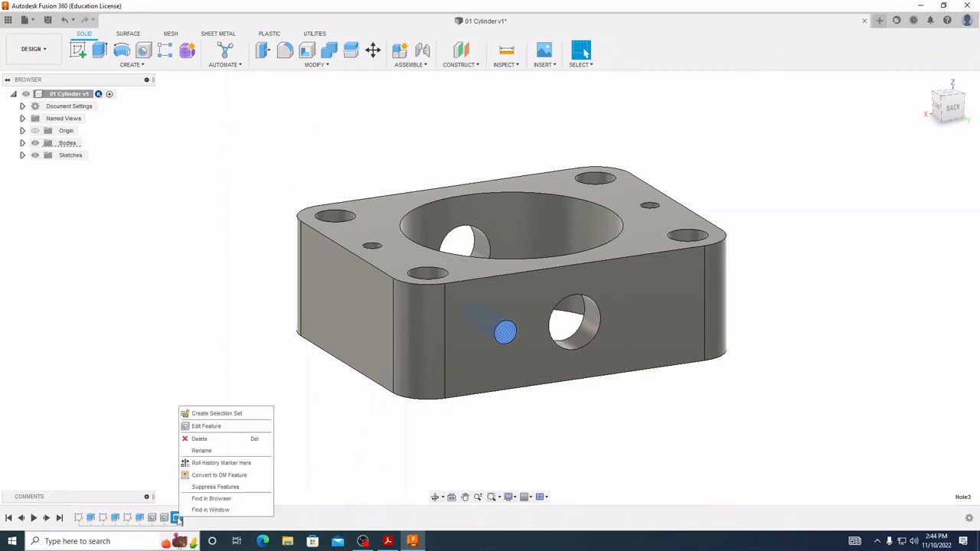
left_click(206, 426)
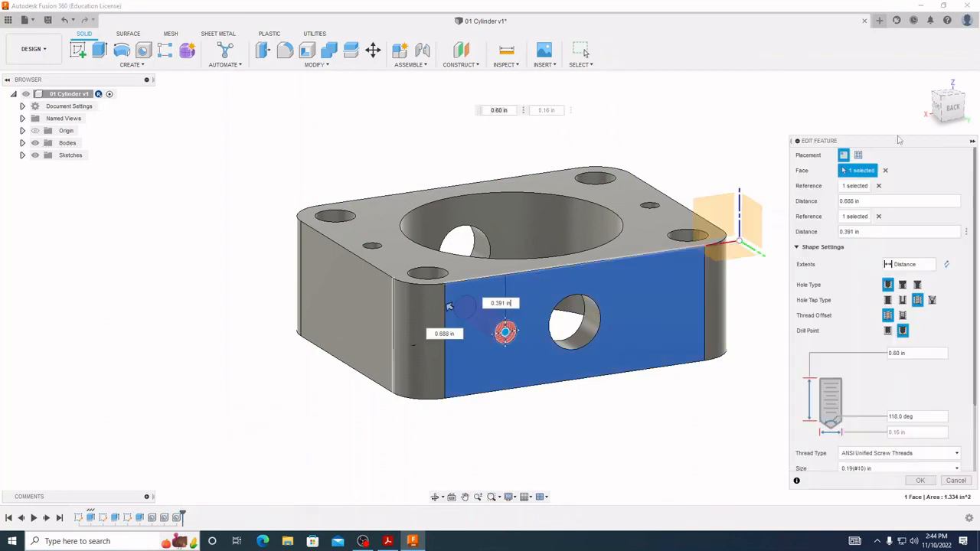
scroll(947, 390, "down", 1)
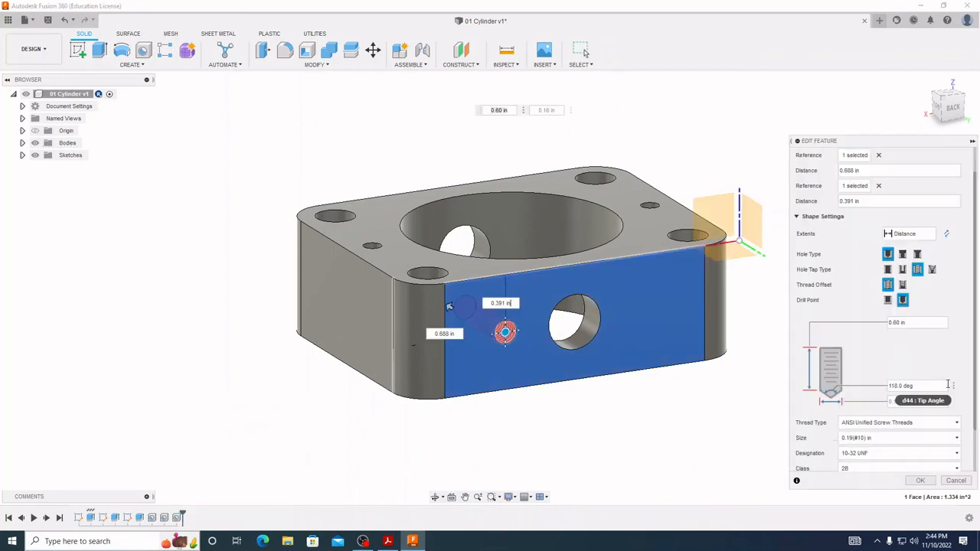
scroll(896, 399, "down", 2)
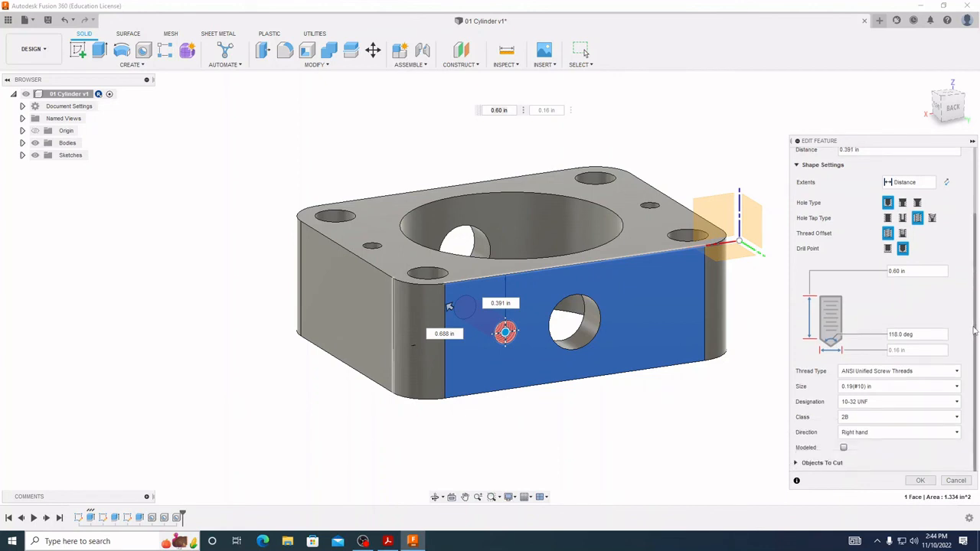
Try the 10-28 UNS thread designation on the back-face hole and return it to 10-32 UNF
left_click(890, 404)
left_click(867, 430)
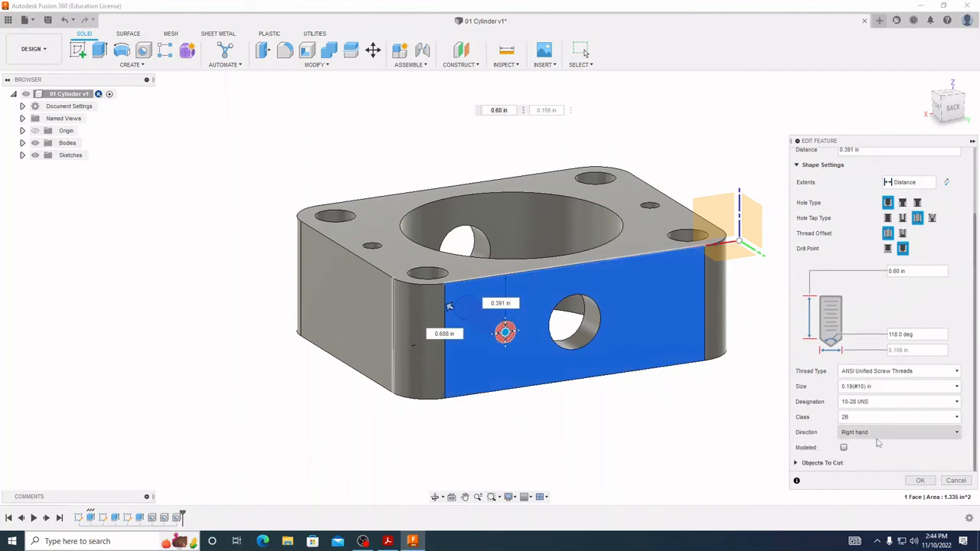
left_click(902, 402)
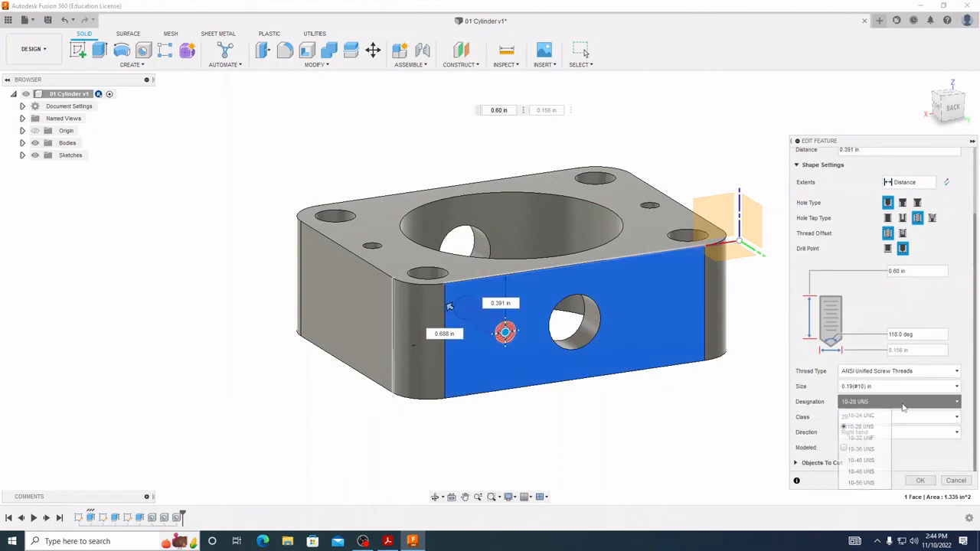
left_click(869, 440)
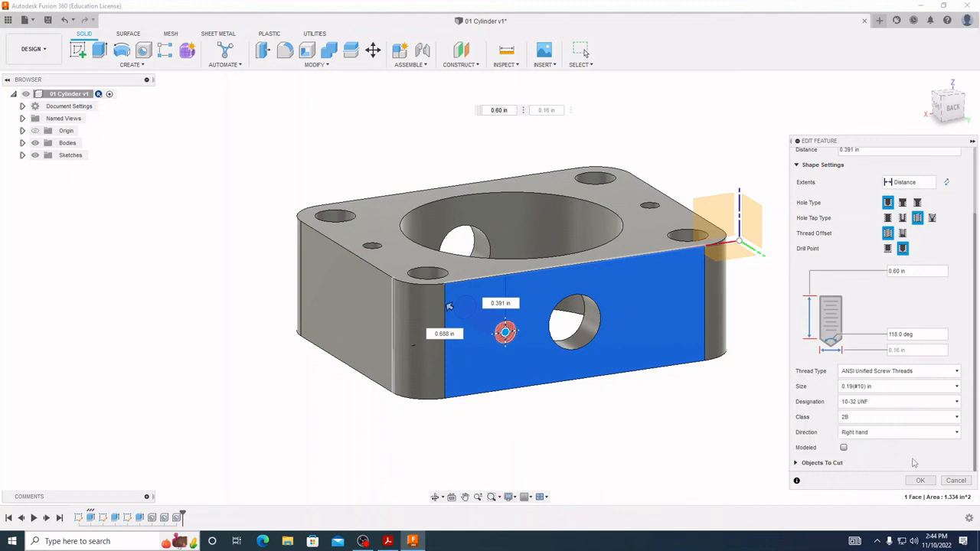
Set the back-face hole's depth to 0.25 in, apply the edit, and inspect the shortened hole
left_click(898, 271)
type("25")
key("Return")
middle_click_drag(551, 313, 510, 304, "shift")
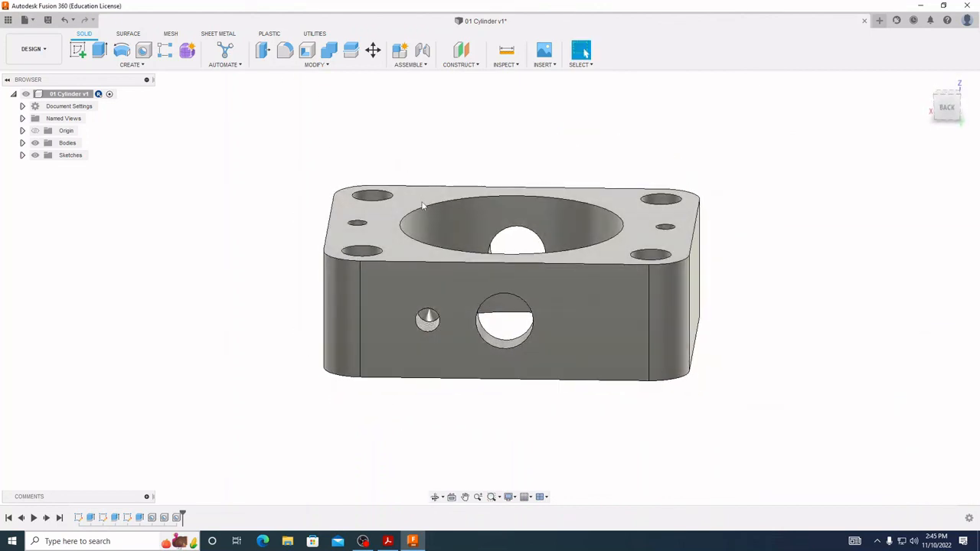
Place a second #10-32 tapped hole on the back face, opposite the existing small hole, with a depth of 0.25 in
mouse_move(422, 205)
middle_mouse_down("shift")
mouse_move(424, 182)
mouse_move(422, 191)
middle_mouse_up("shift")
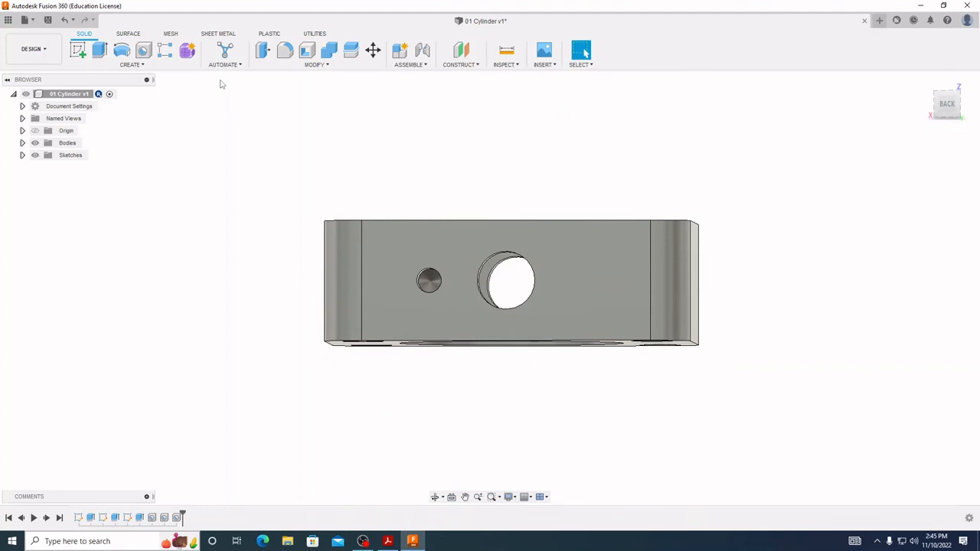
left_click(144, 50)
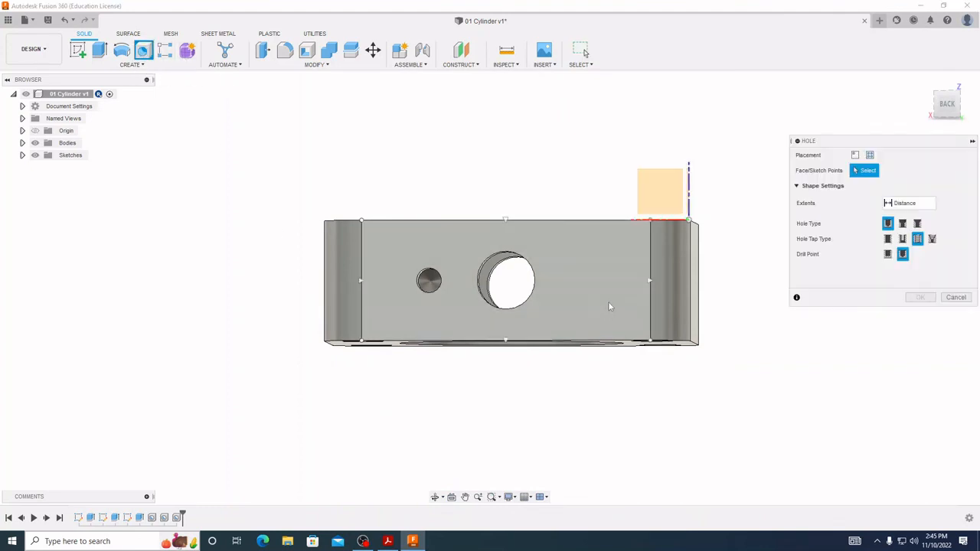
left_click(610, 281)
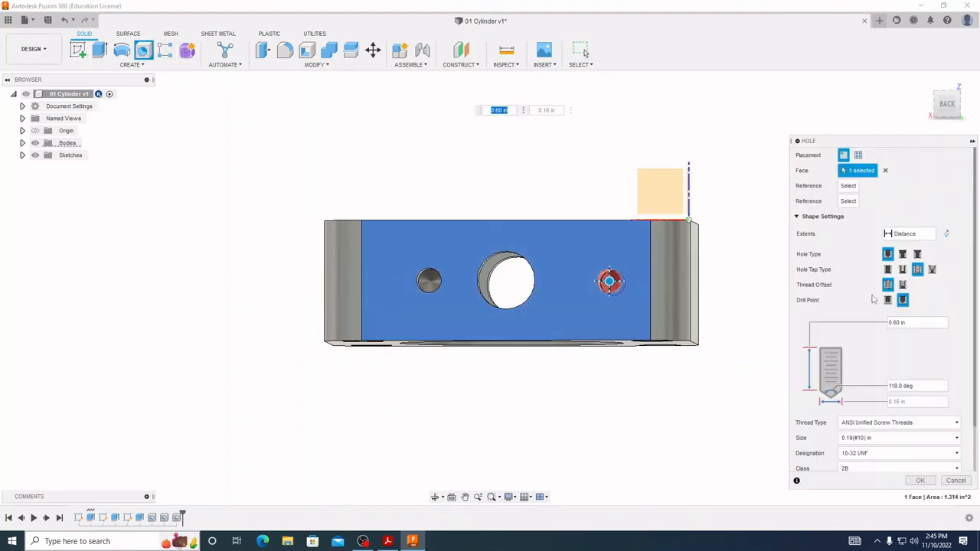
double_click(896, 322)
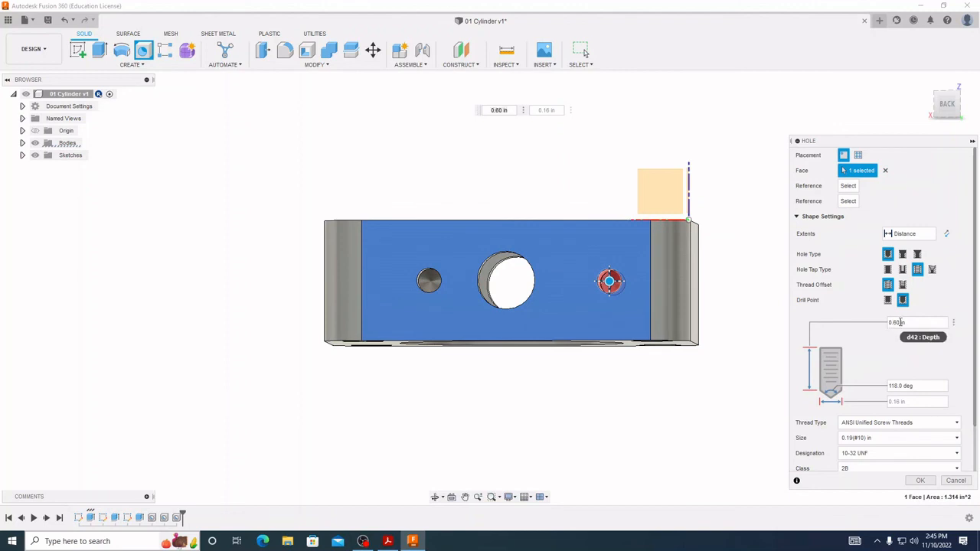
key("BackSpace")
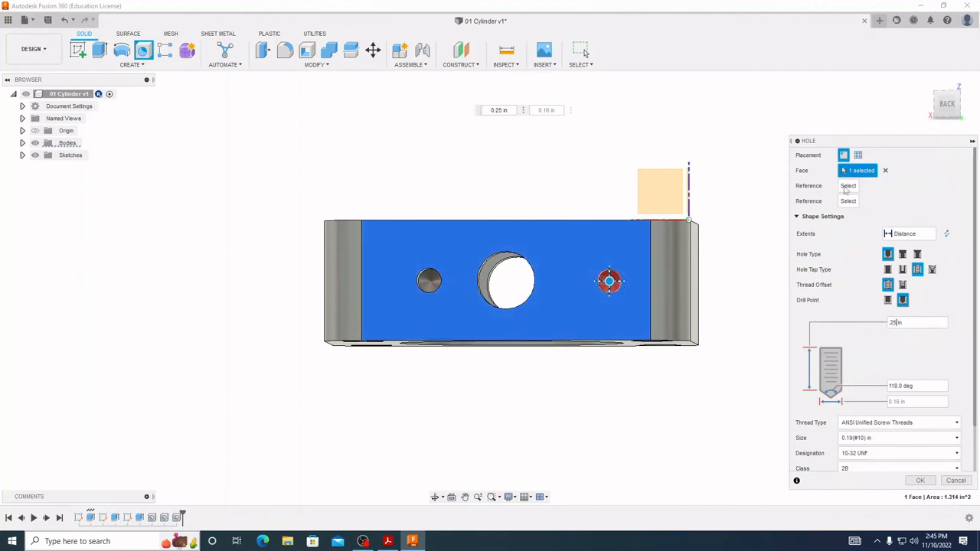
Locate the new back-face hole 0.391 in from the face's upper edge
left_click(612, 222)
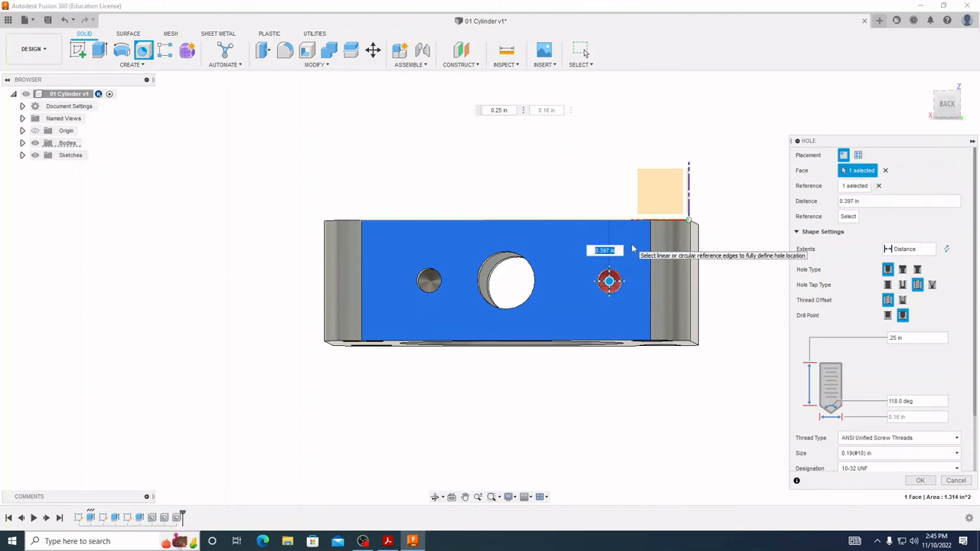
key("BackSpace")
type(".391")
key("Return")
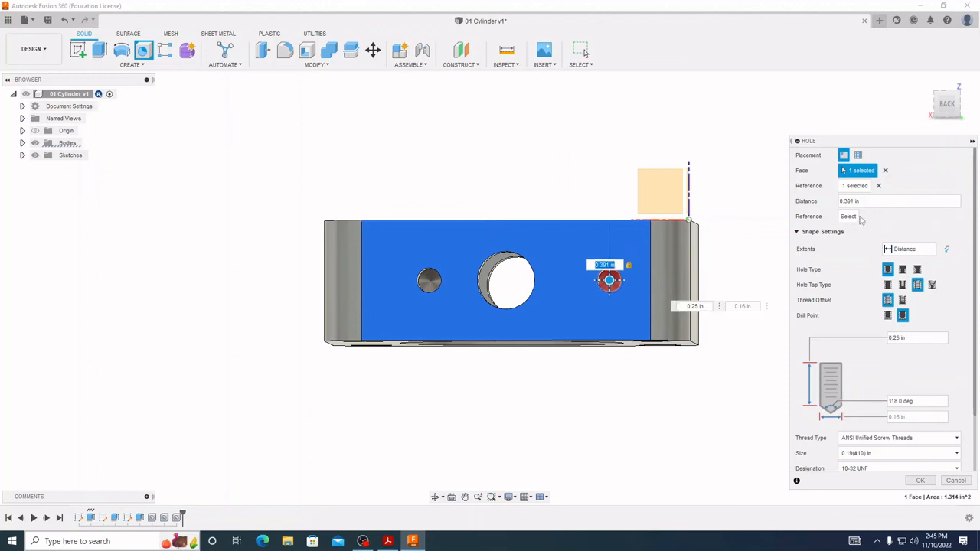
Locate the new hole 1.688 in from the block's outer vertical edge beyond the existing small hole, and create it
middle_click_drag(562, 298, 557, 300, "shift")
left_click(333, 302)
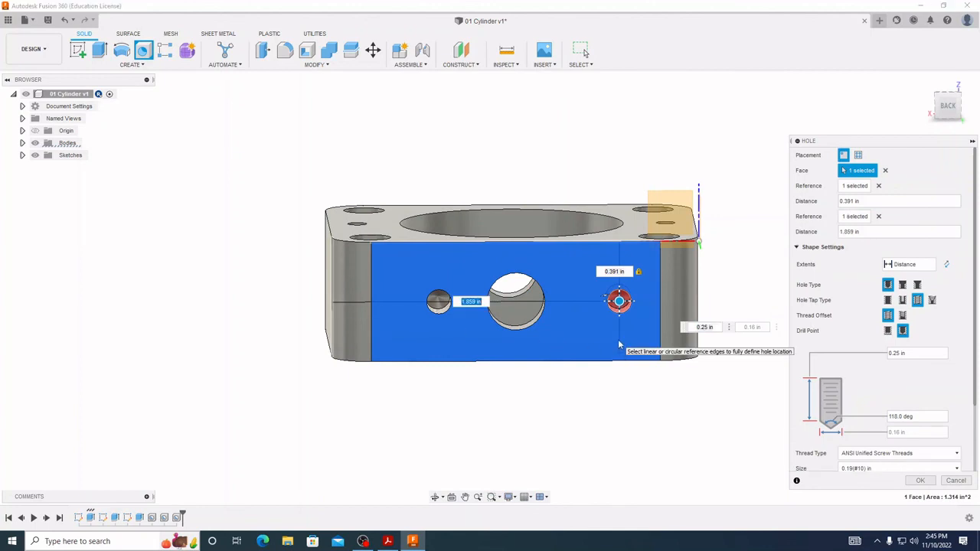
type("1.888")
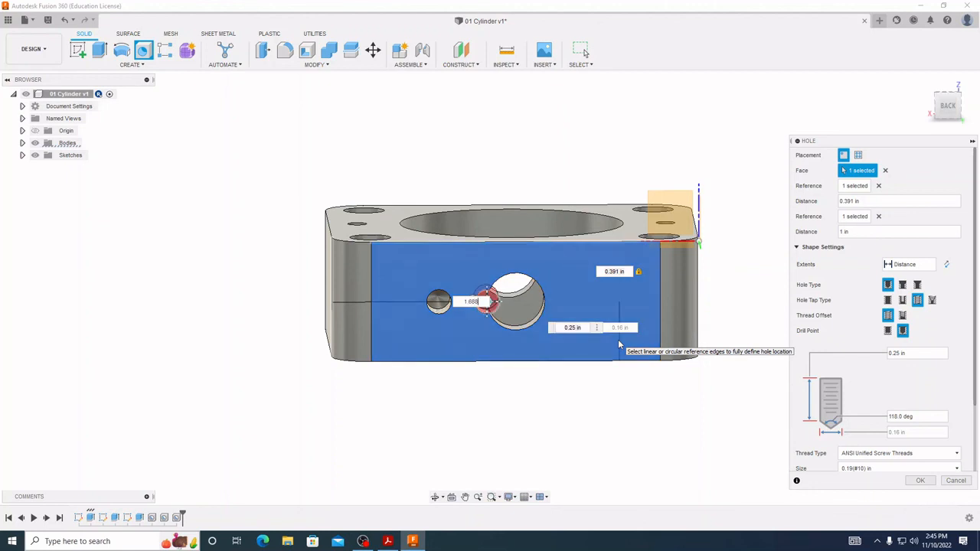
key("Return")
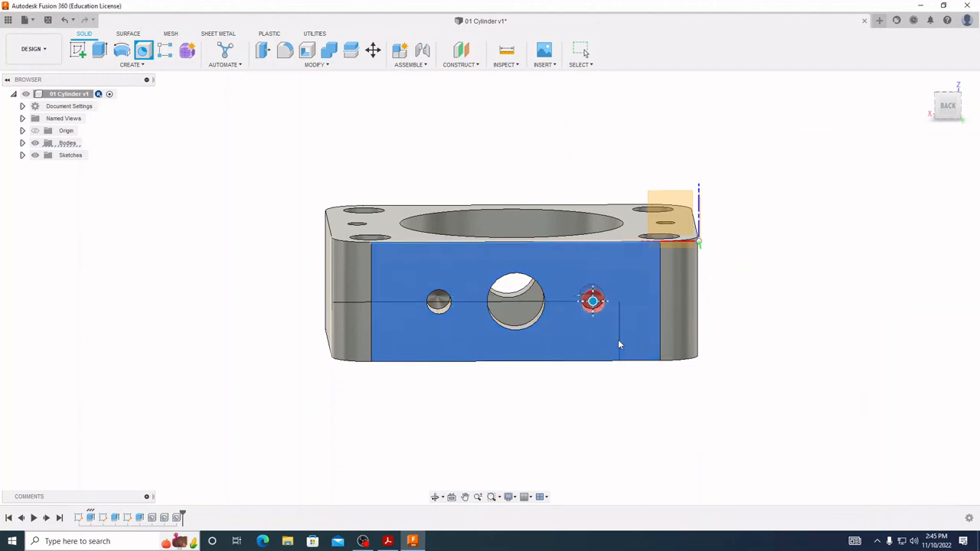
middle_click_drag(782, 270, 686, 344, "shift")
scroll(687, 344, "down", 4)
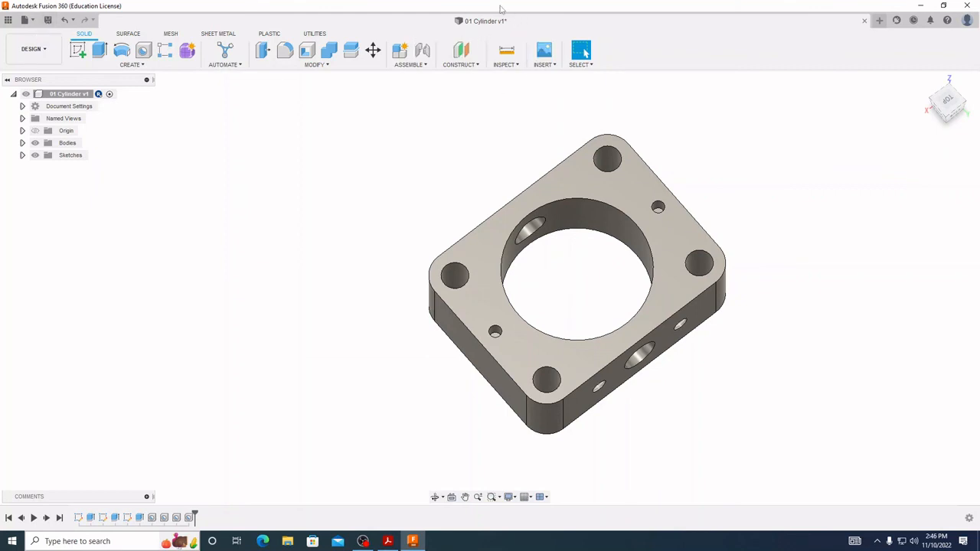
Save the cylinder design as a new version described as User Saved and show the project's files
left_click(49, 20)
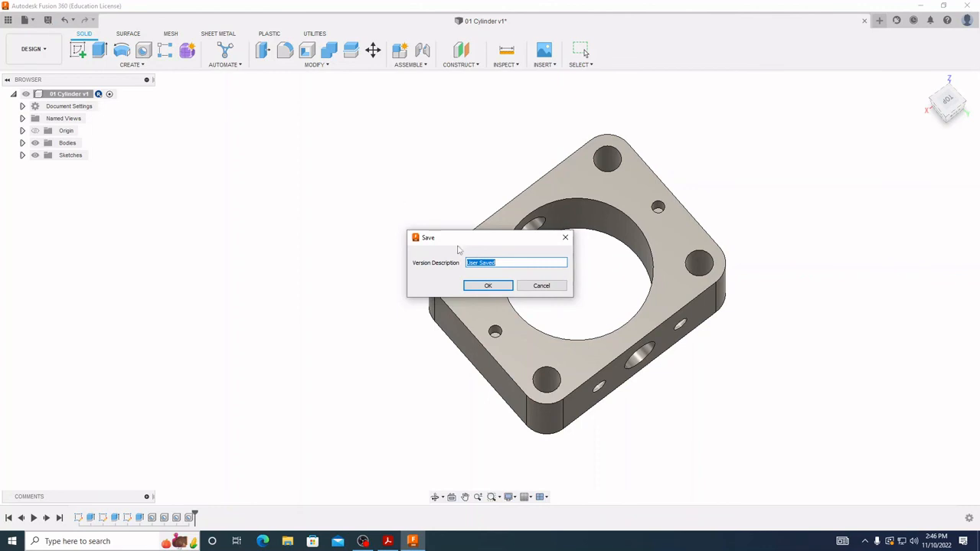
left_click(490, 286)
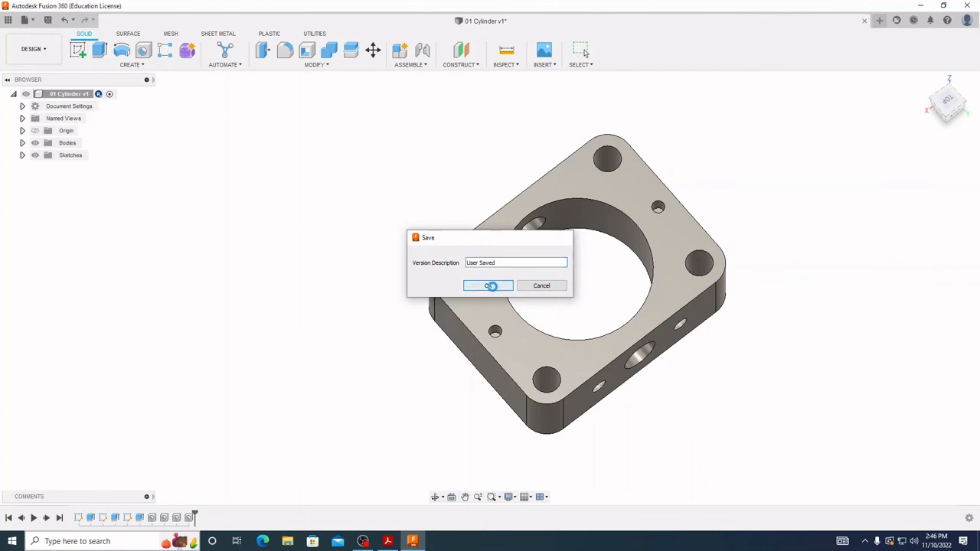
left_click(8, 20)
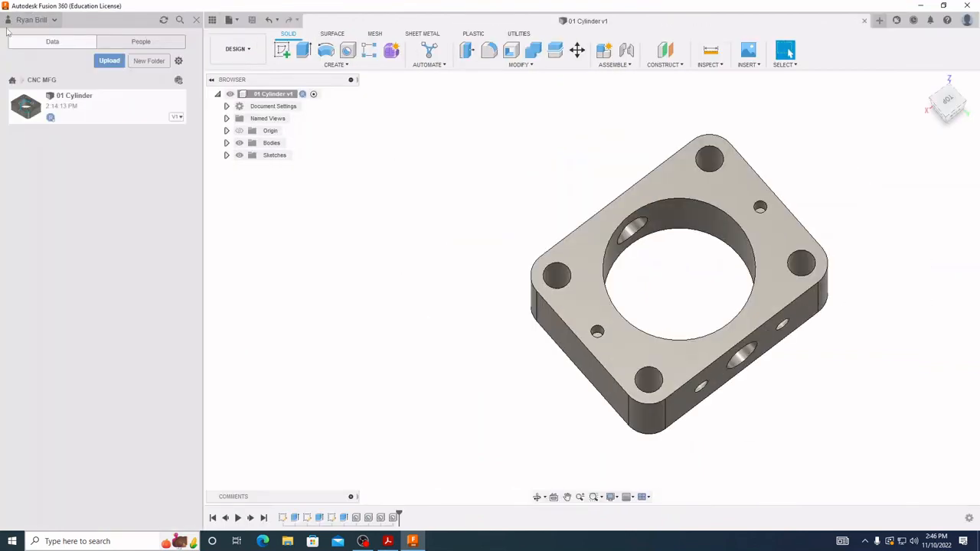